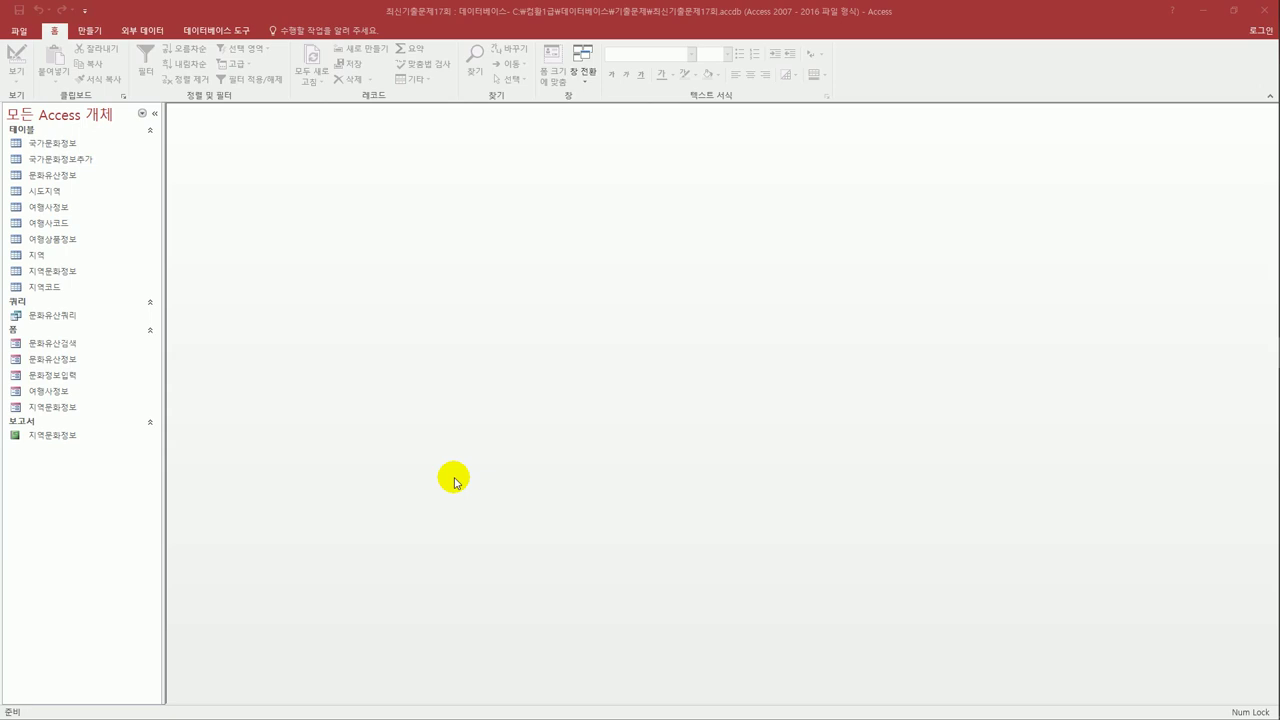
Step: Open the 국가문화정보 table in Design View and shrink its window to fit the workspace
{"action": "left_click", "coordinate": [76, 145]}
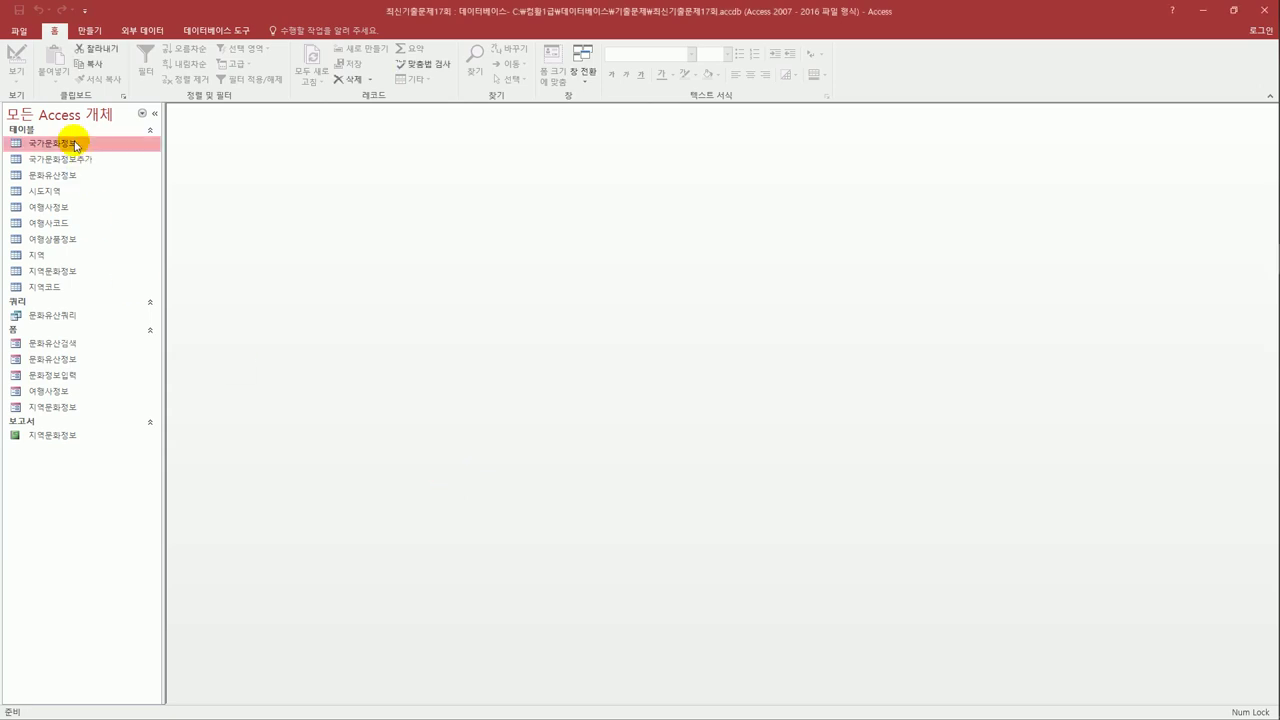
{"action": "right_click", "coordinate": [76, 145]}
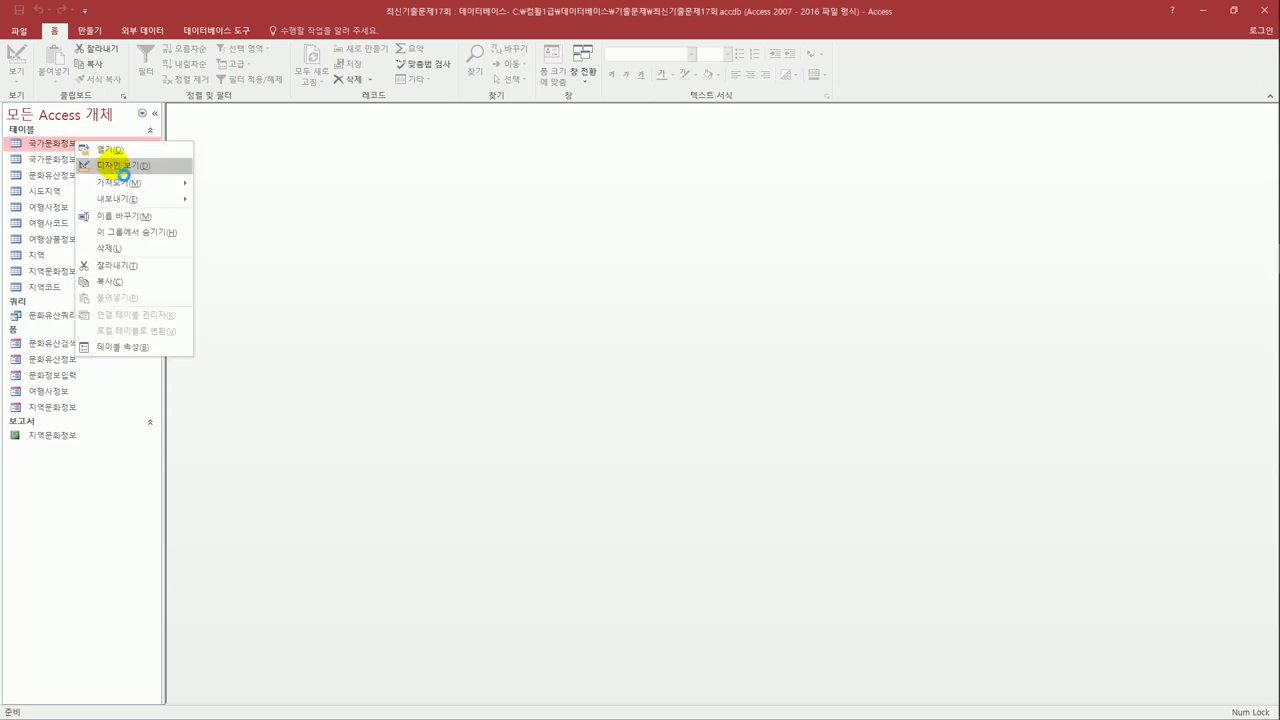
{"action": "left_click", "coordinate": [121, 165]}
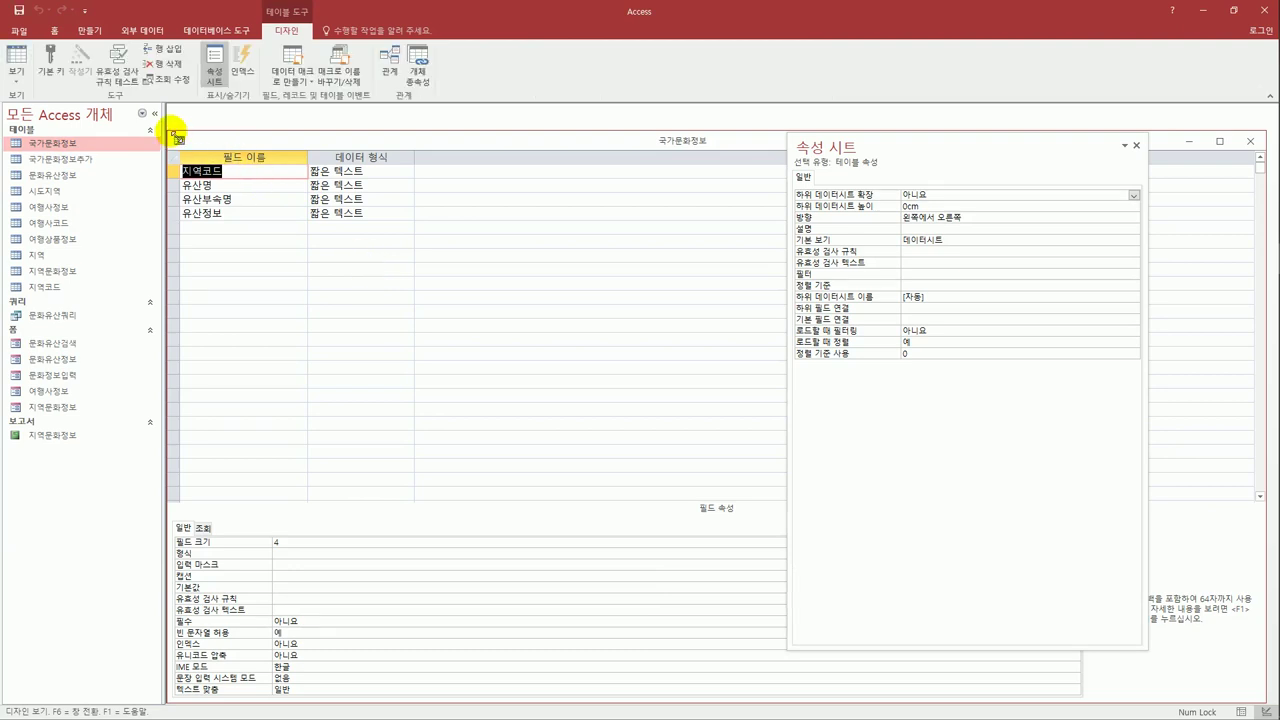
{"action": "left_click_drag", "start_coordinate": [168, 132], "coordinate": [321, 183]}
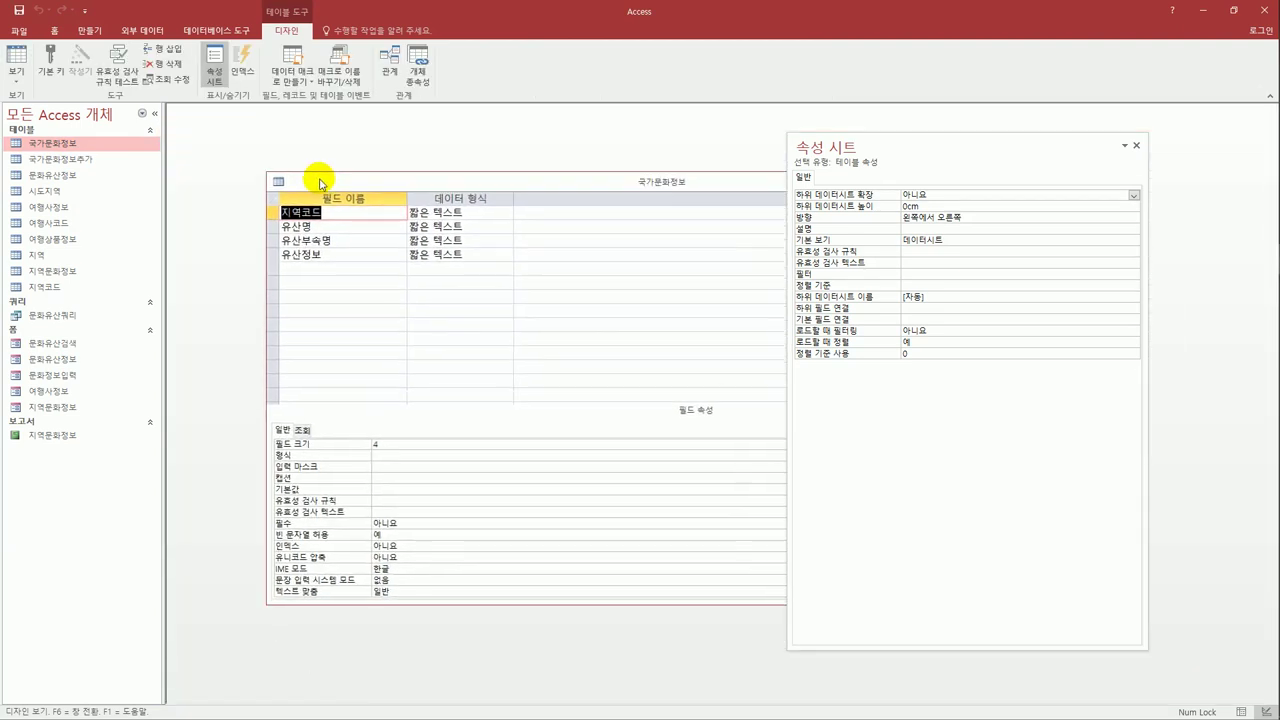
Step: Set the 지역코드, 유산명 and 유산부속명 fields together as the table's primary key
{"action": "left_click", "coordinate": [343, 242]}
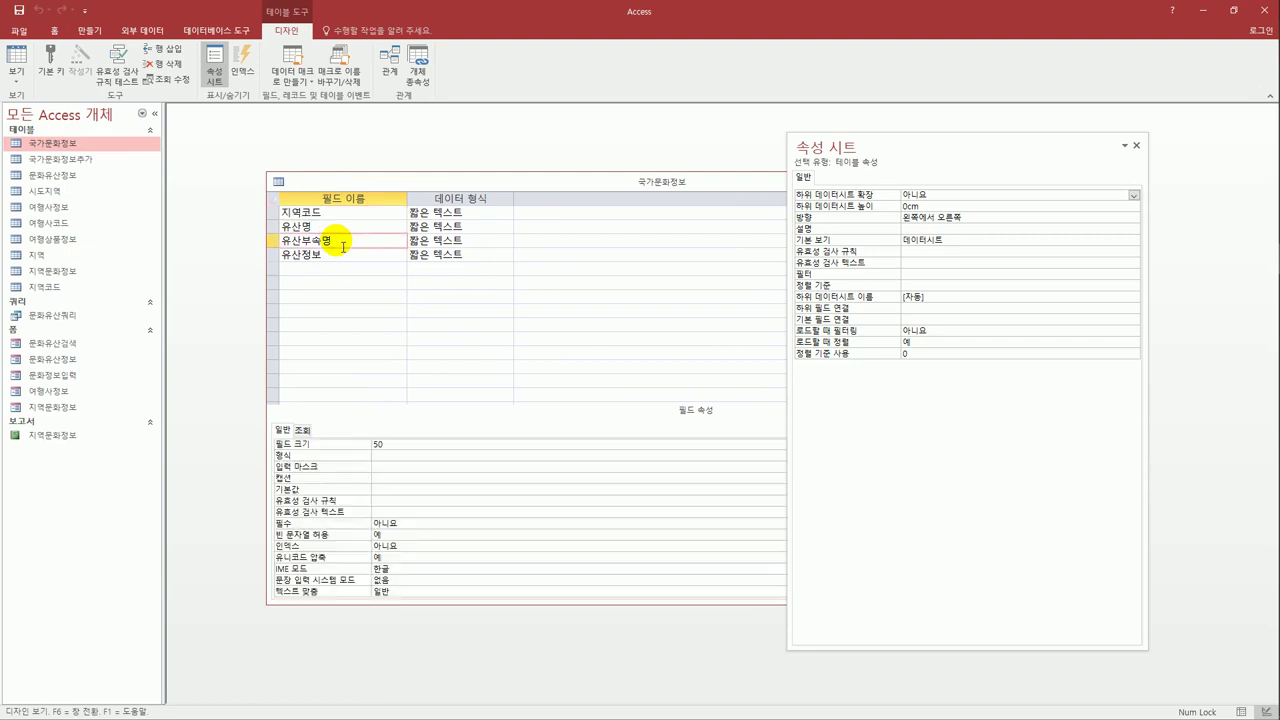
{"action": "left_click", "coordinate": [268, 212]}
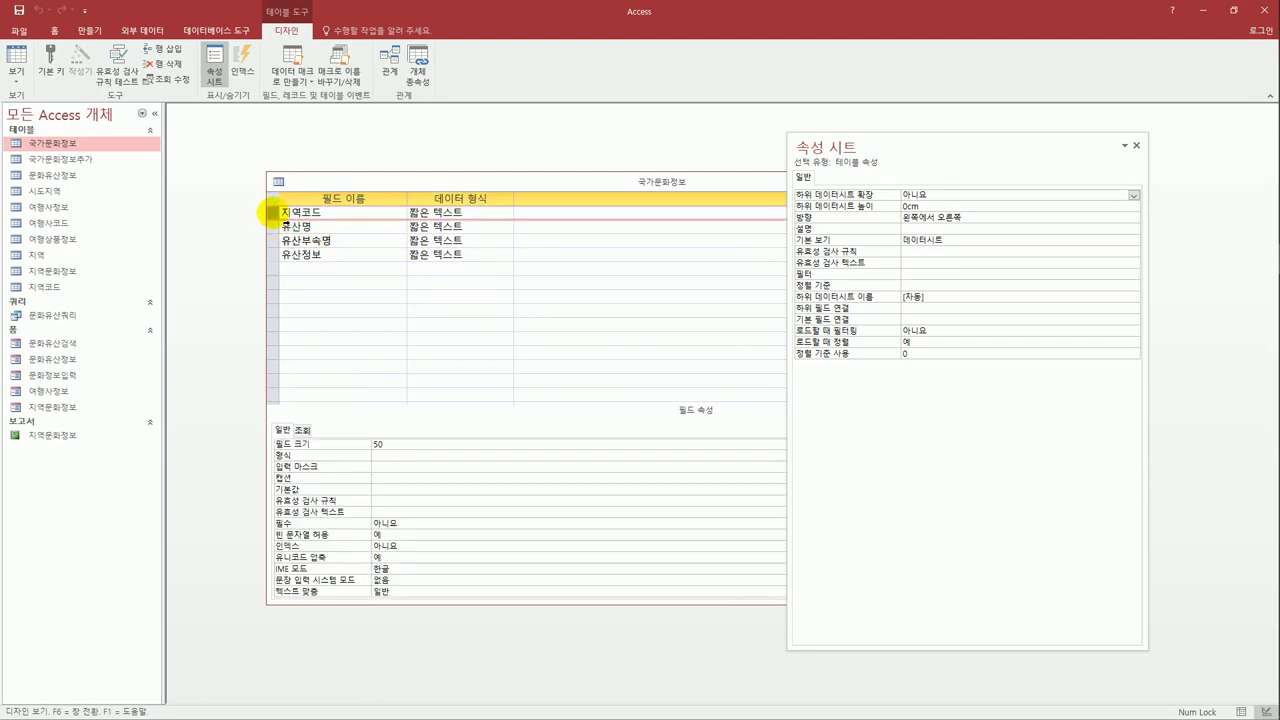
{"action": "mouse_move", "coordinate": [268, 212]}
{"action": "left_mouse_down"}
{"action": "mouse_move", "coordinate": [276, 247]}
{"action": "mouse_move", "coordinate": [274, 208]}
{"action": "left_mouse_up"}
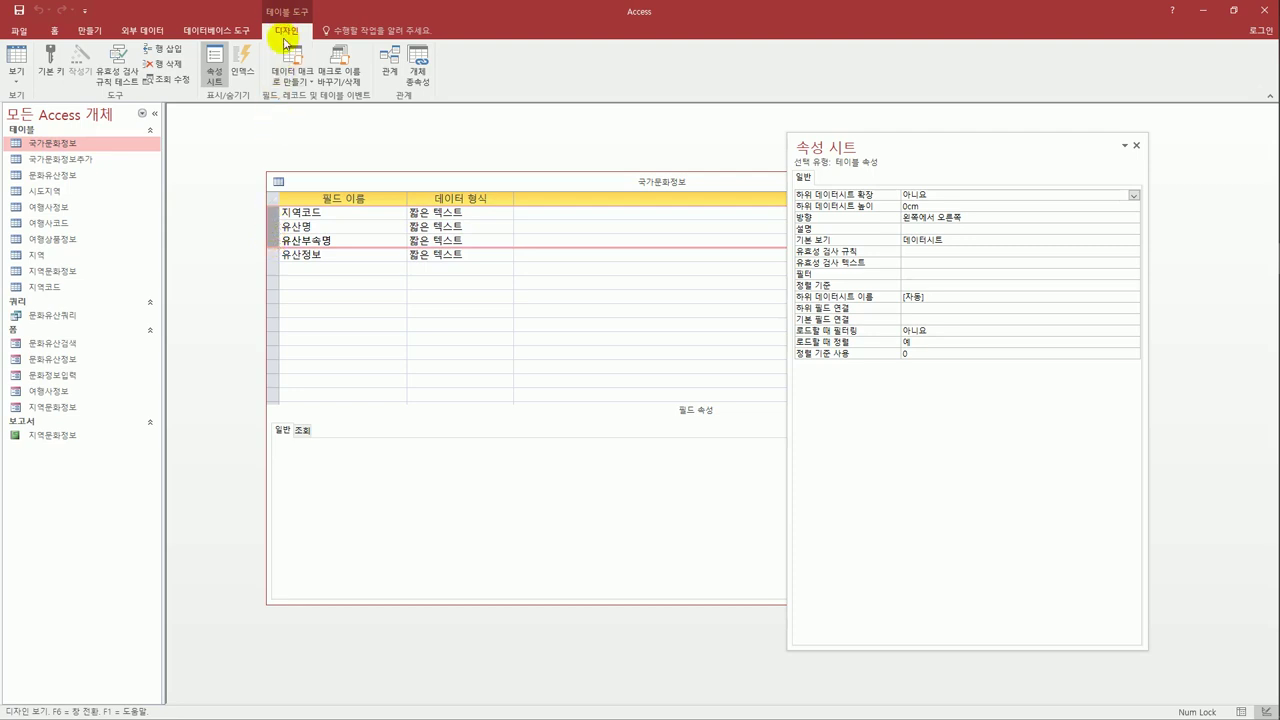
{"action": "left_click", "coordinate": [50, 62]}
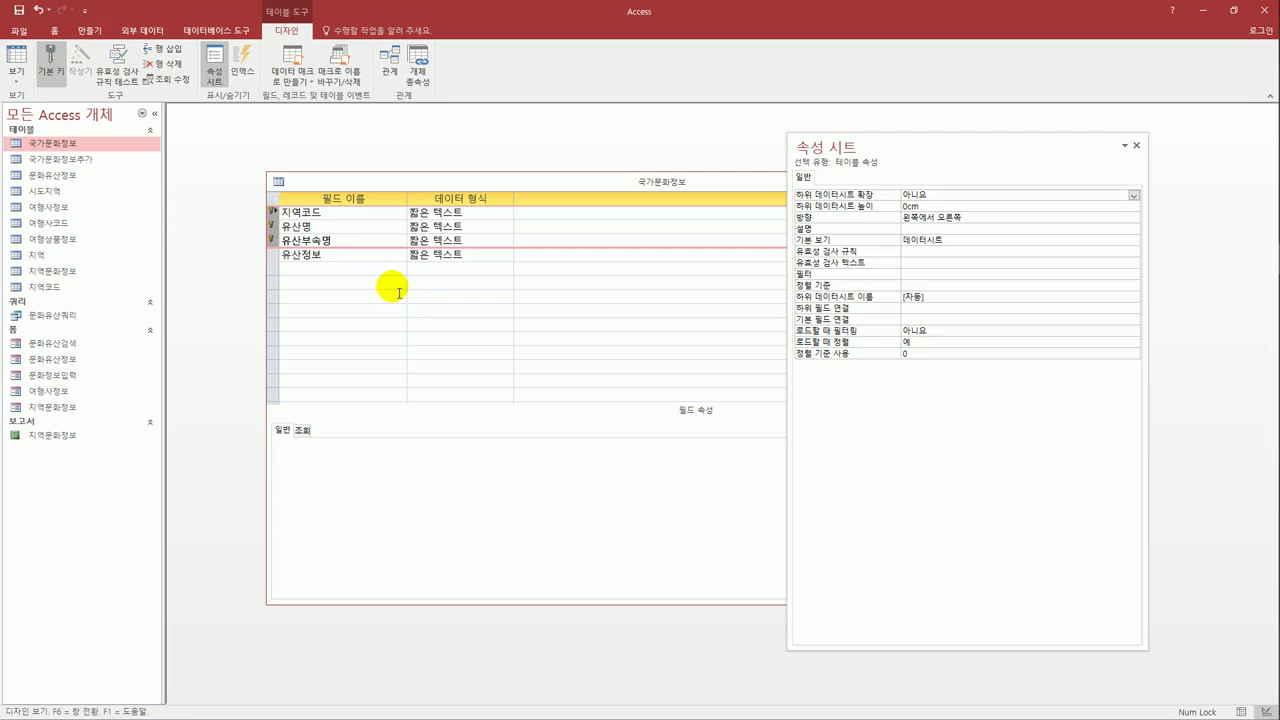
Step: Add a field named 사진 below 유산정보 with the data type OLE 개체
{"action": "left_click", "coordinate": [358, 267]}
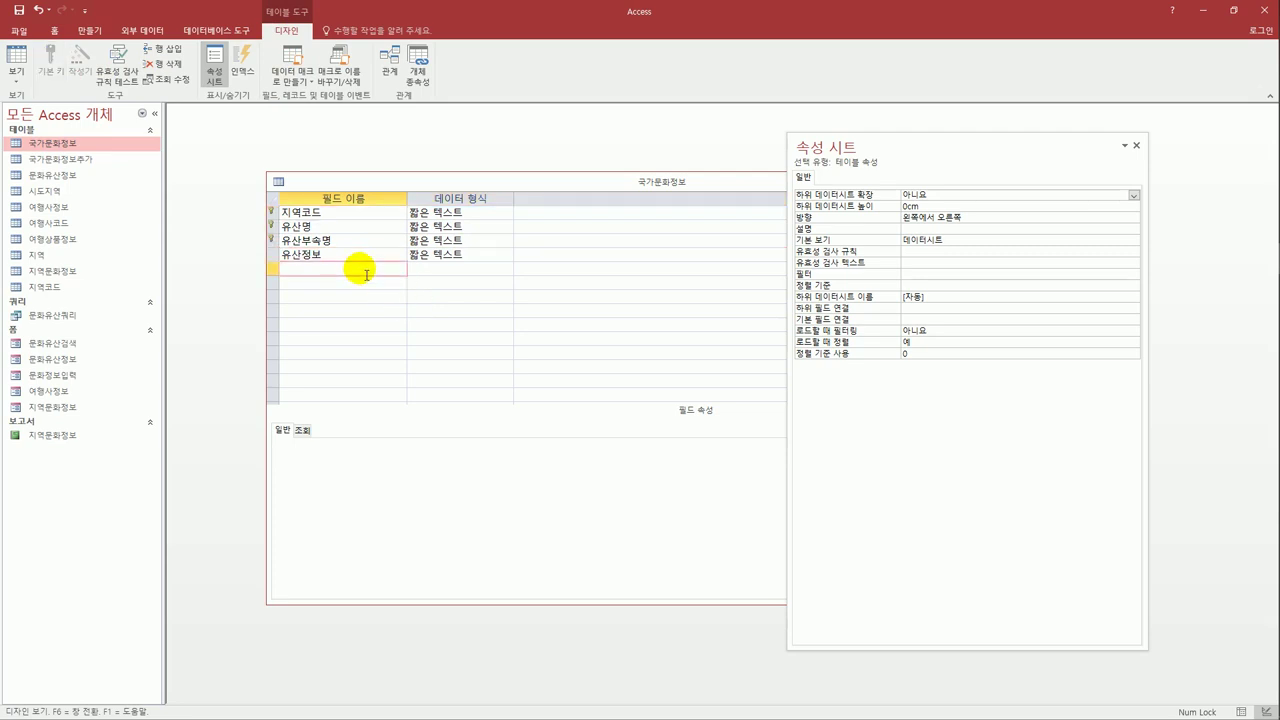
{"action": "type", "text": "ㄷ"}
{"action": "key", "text": "BackSpace"}
{"action": "type", "text": "사진"}
{"action": "key", "text": "Tab"}
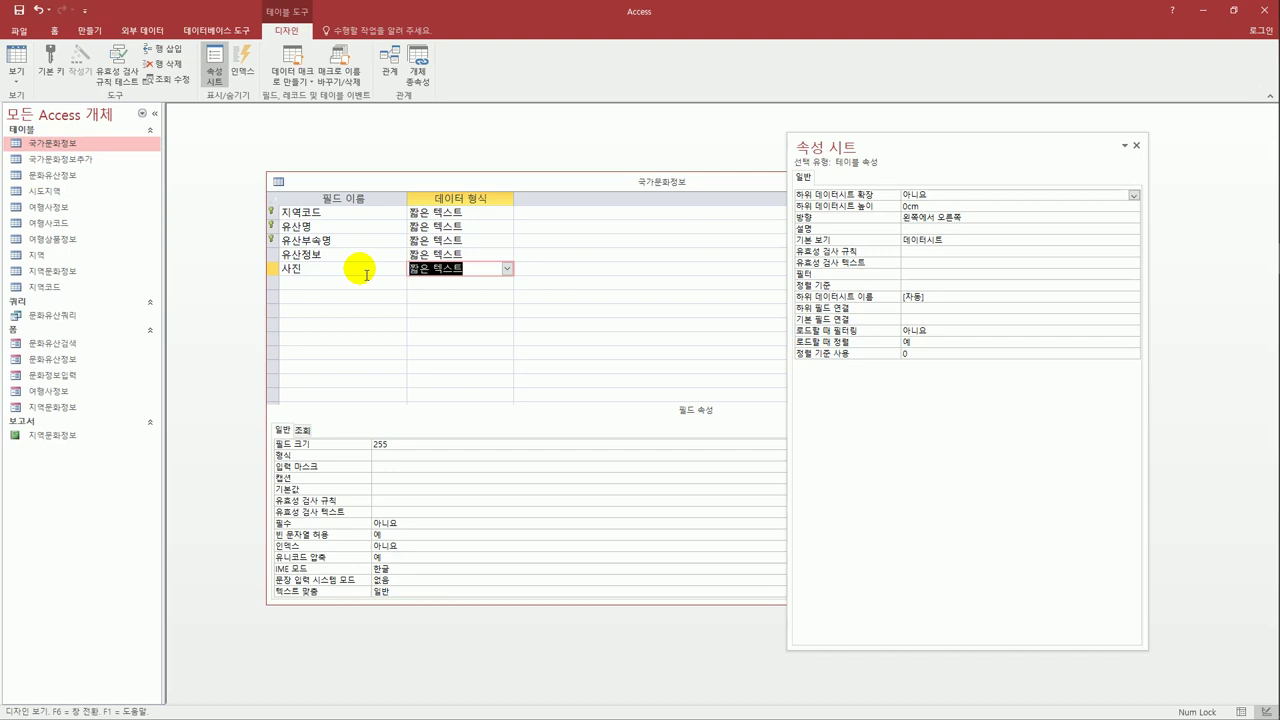
{"action": "left_click", "coordinate": [506, 269]}
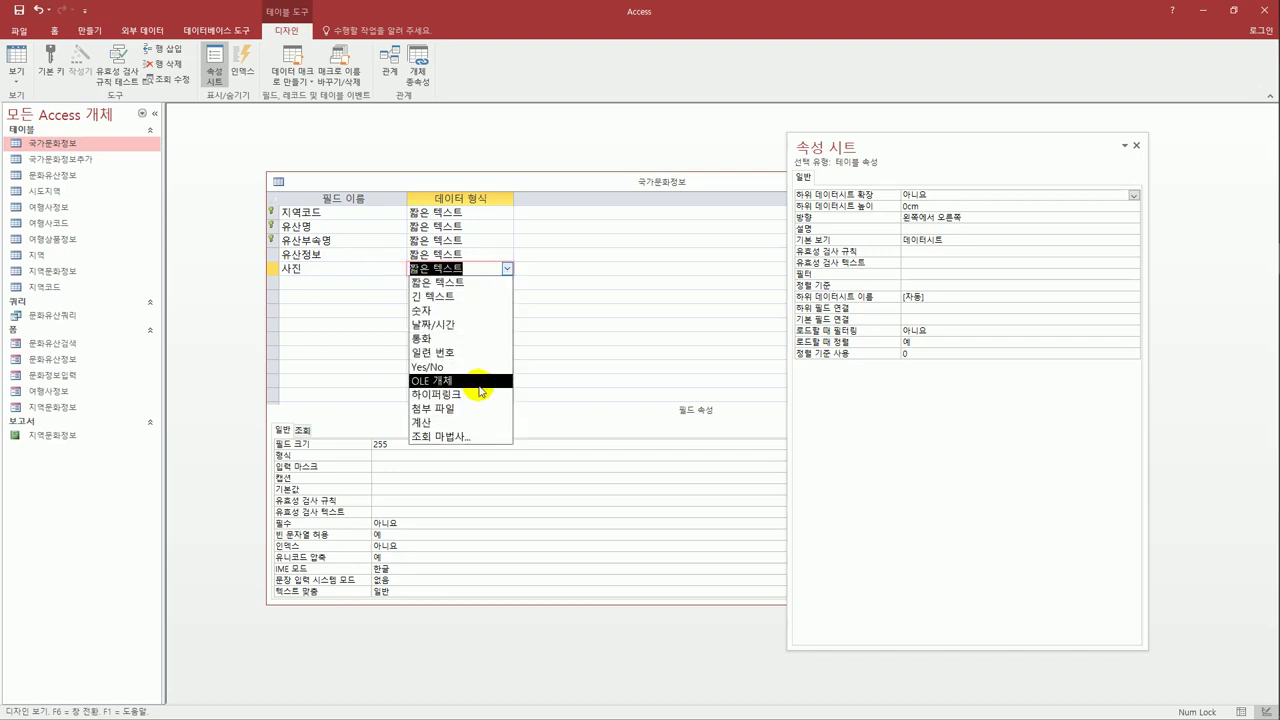
{"action": "left_click", "coordinate": [481, 390]}
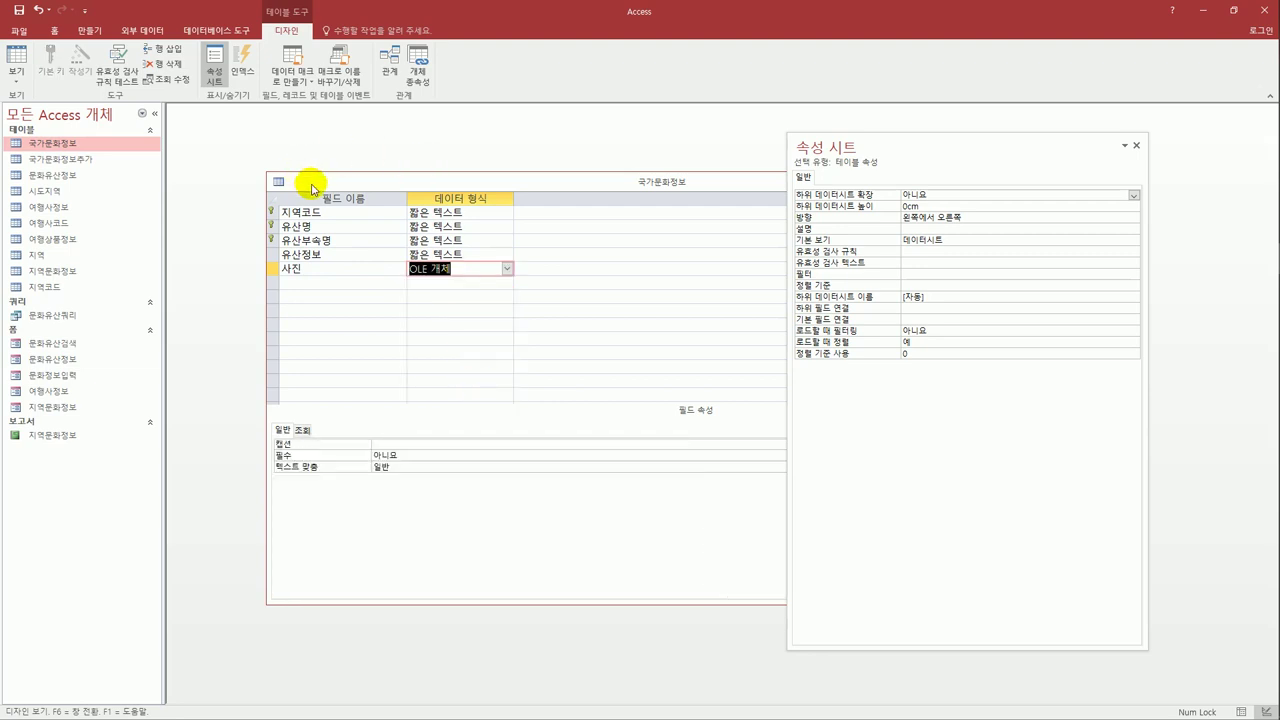
Step: Save the 국가문화정보 design, then close the property sheet and the table
{"action": "left_click_drag", "start_coordinate": [292, 184], "coordinate": [248, 162]}
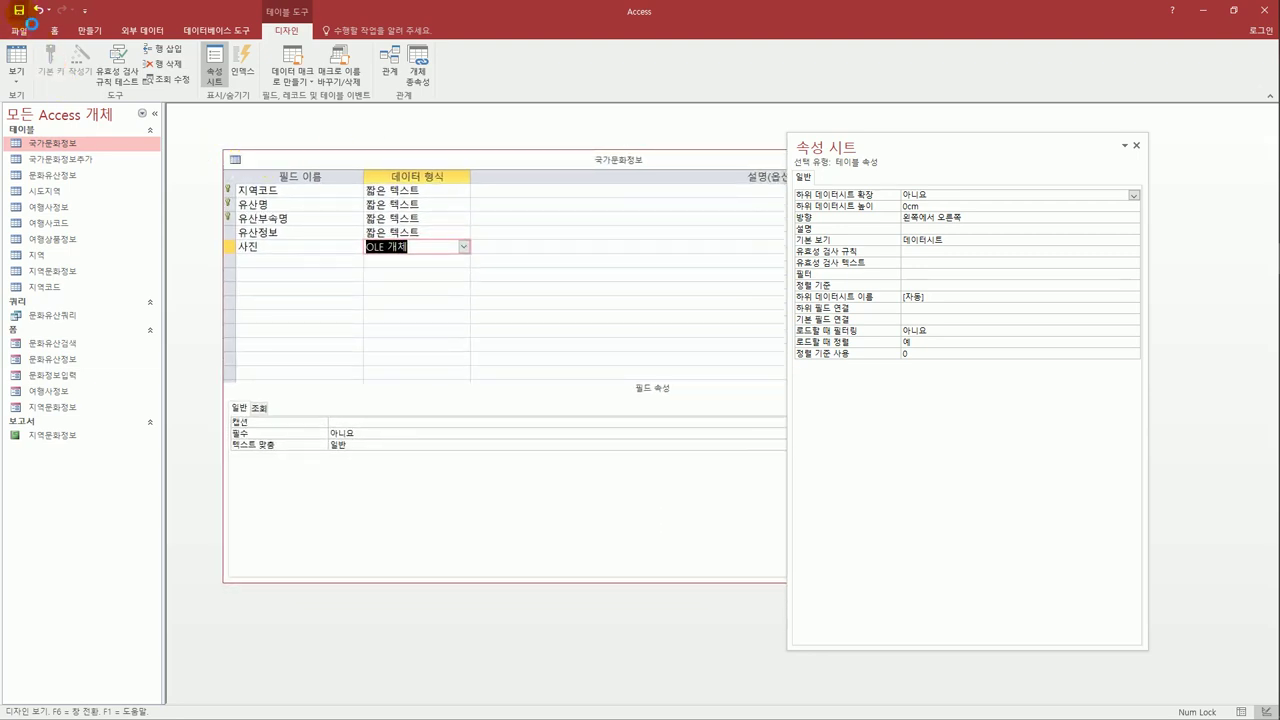
{"action": "left_click", "coordinate": [1136, 145]}
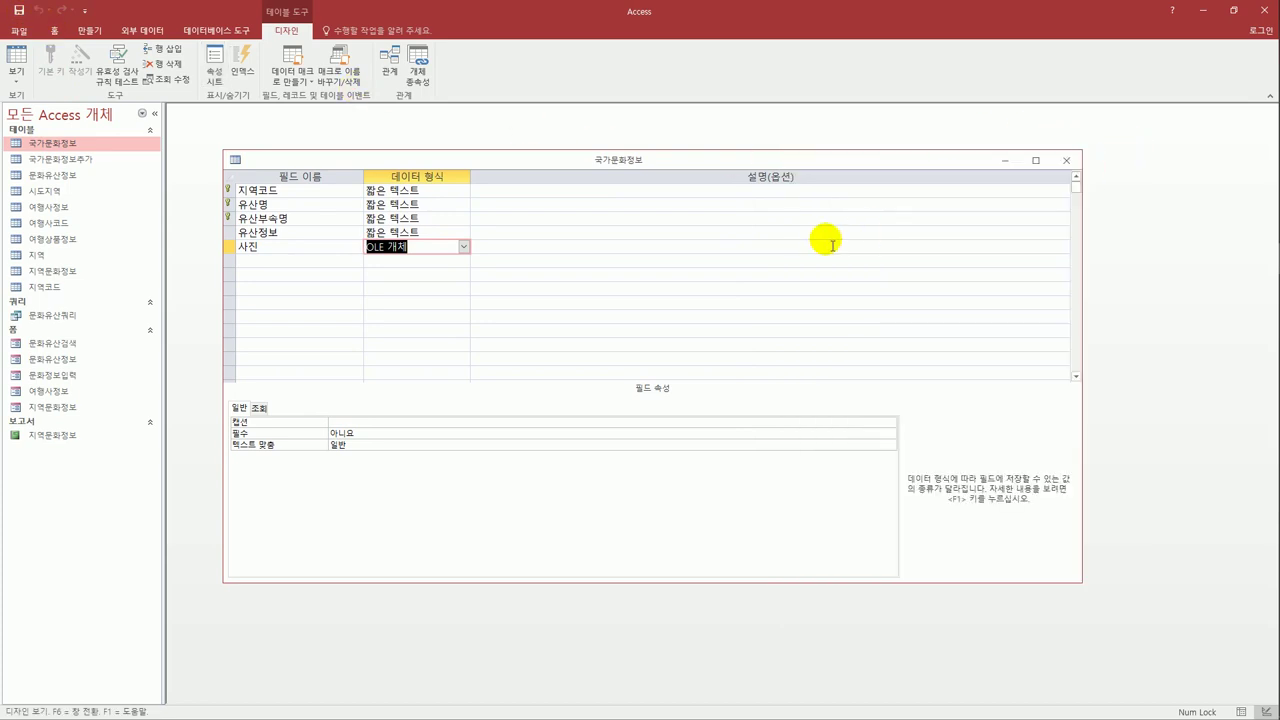
{"action": "key", "text": "ctrl+w"}
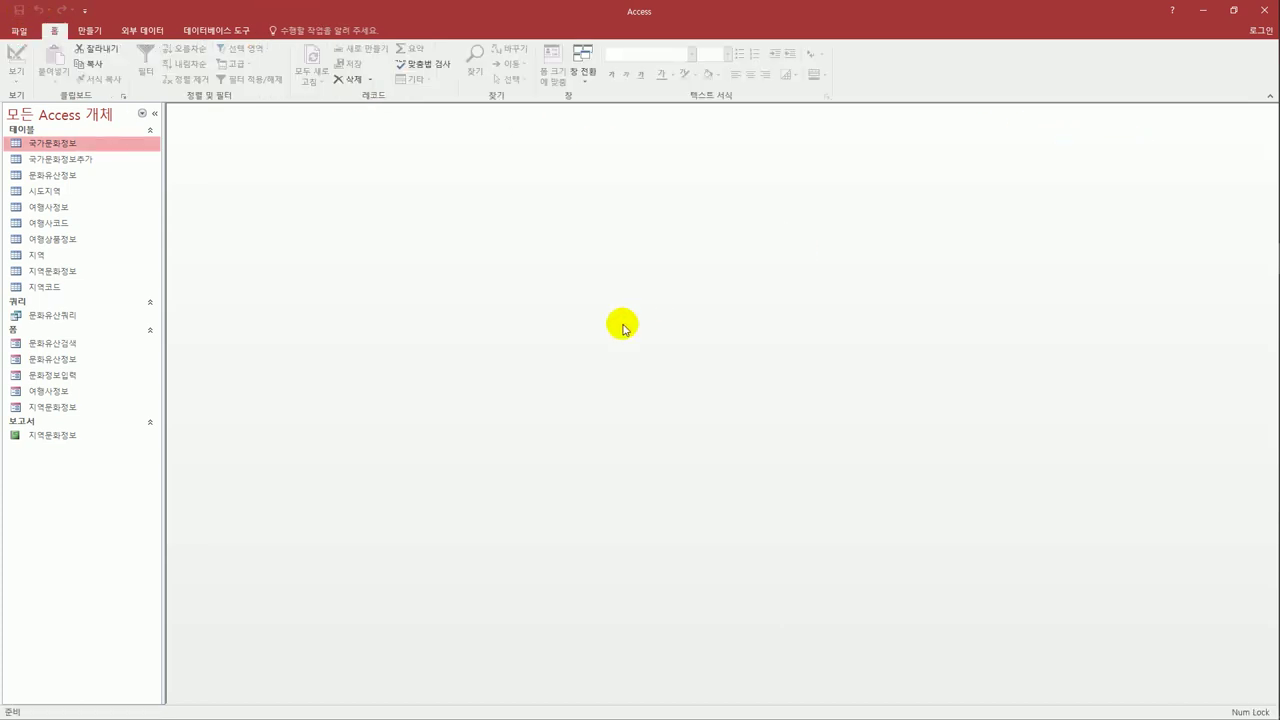
Step: Open the 여행상품정보 table in Design View and shrink its window
{"action": "left_click", "coordinate": [36, 240]}
{"action": "right_click", "coordinate": [37, 241]}
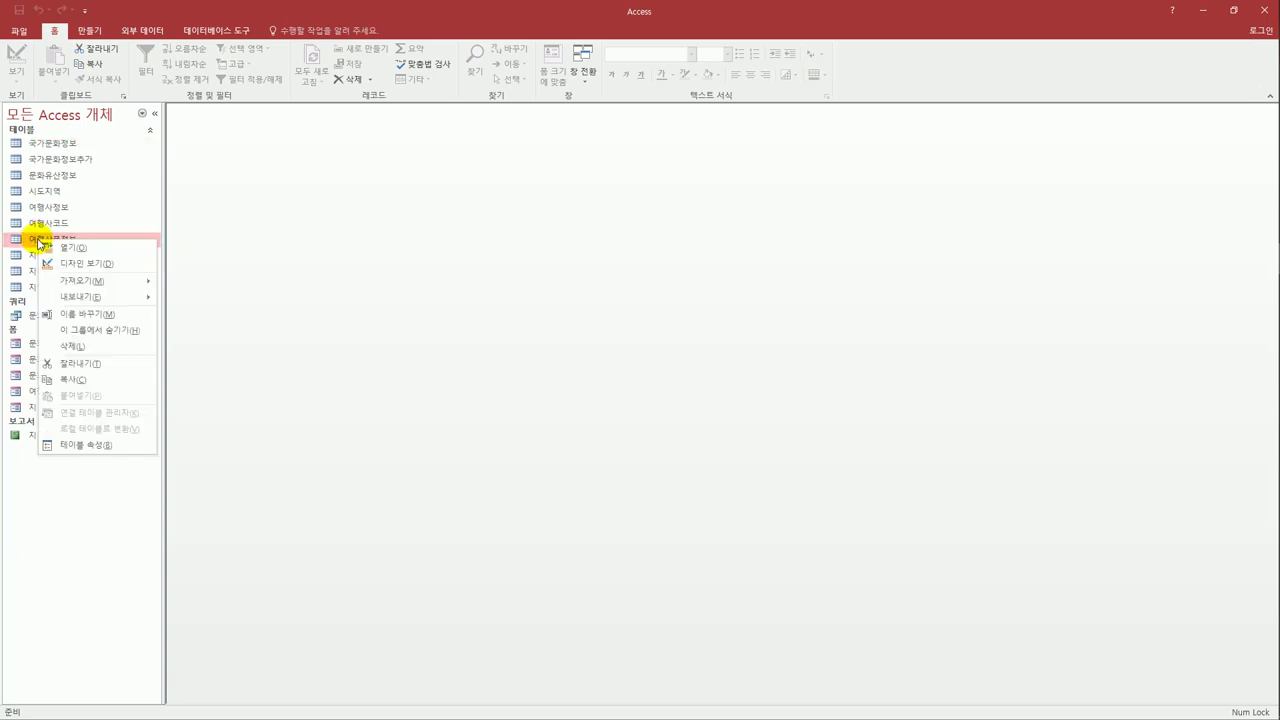
{"action": "left_click", "coordinate": [94, 263]}
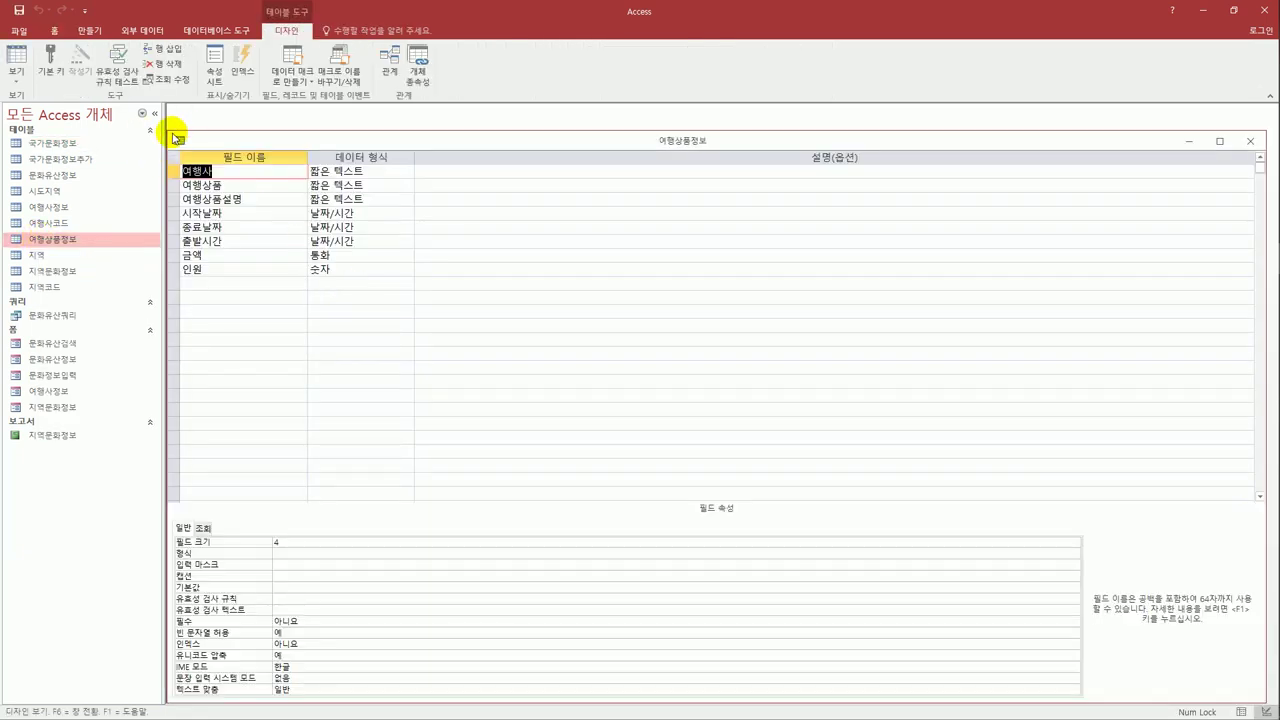
{"action": "left_click_drag", "start_coordinate": [171, 128], "coordinate": [291, 188]}
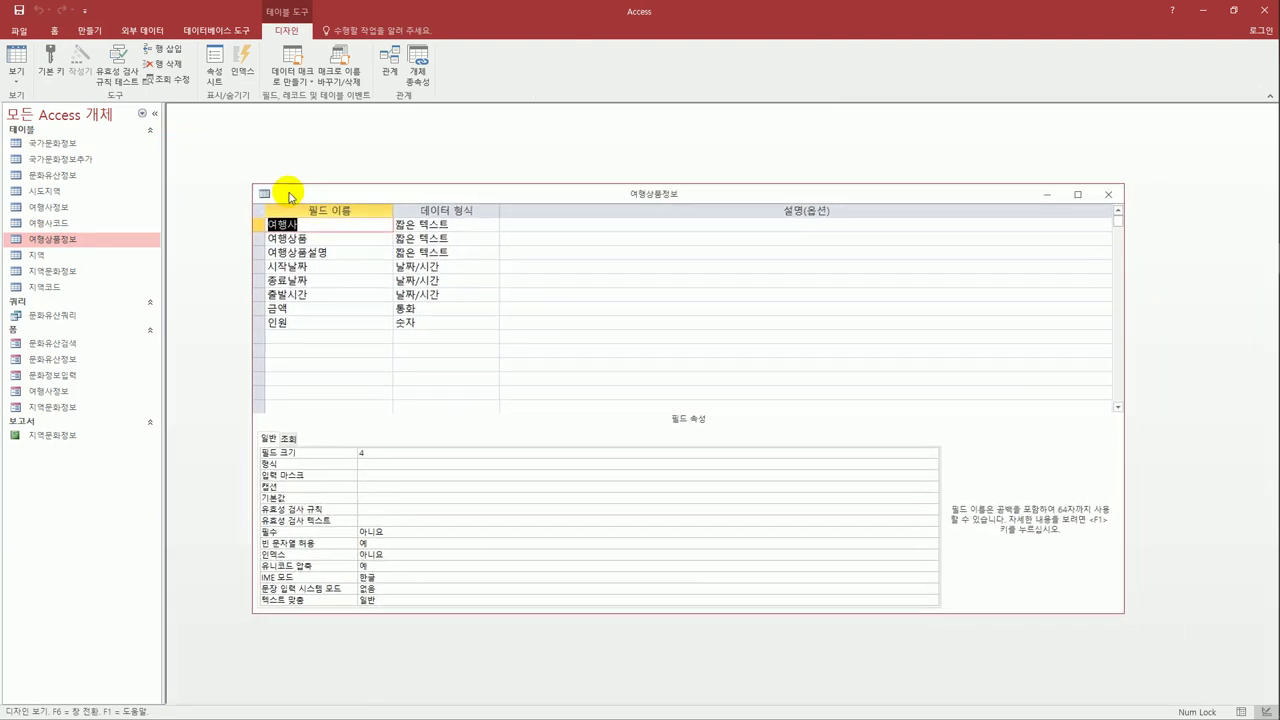
Step: Set the validation rule of the 금액 field to Between 17000 And 100000
{"action": "left_click", "coordinate": [309, 309]}
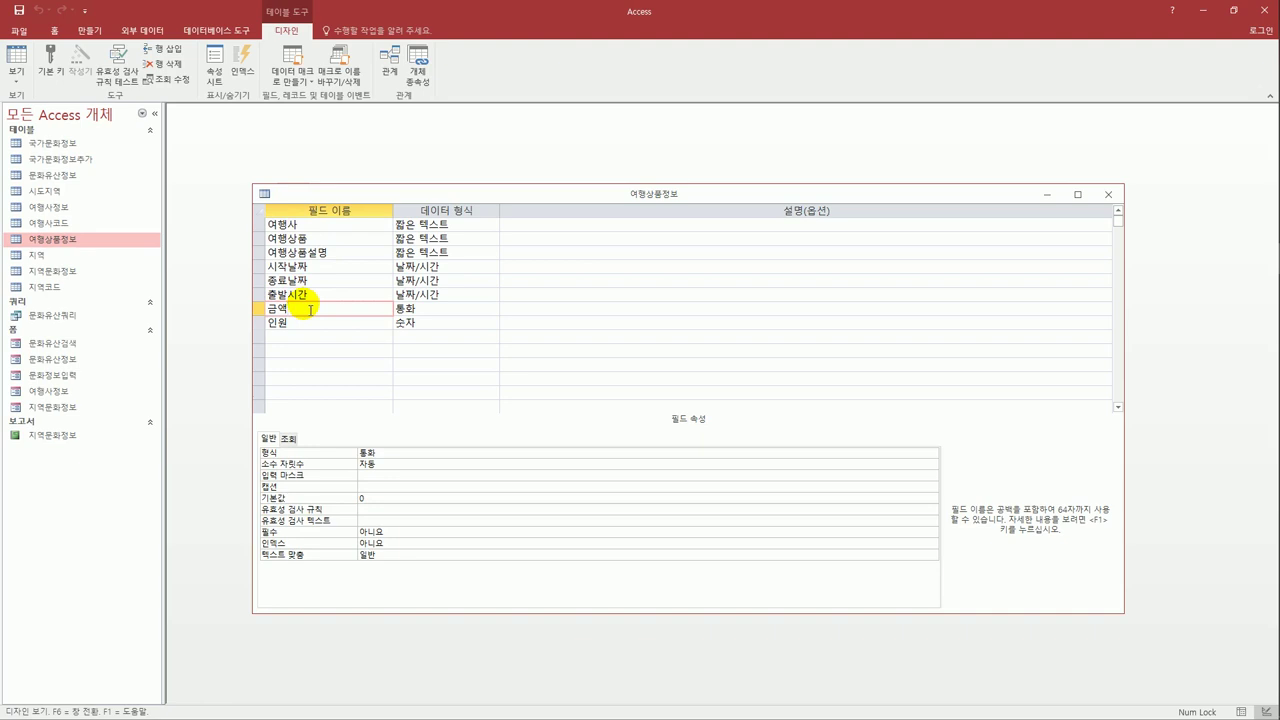
{"action": "left_click", "coordinate": [379, 510]}
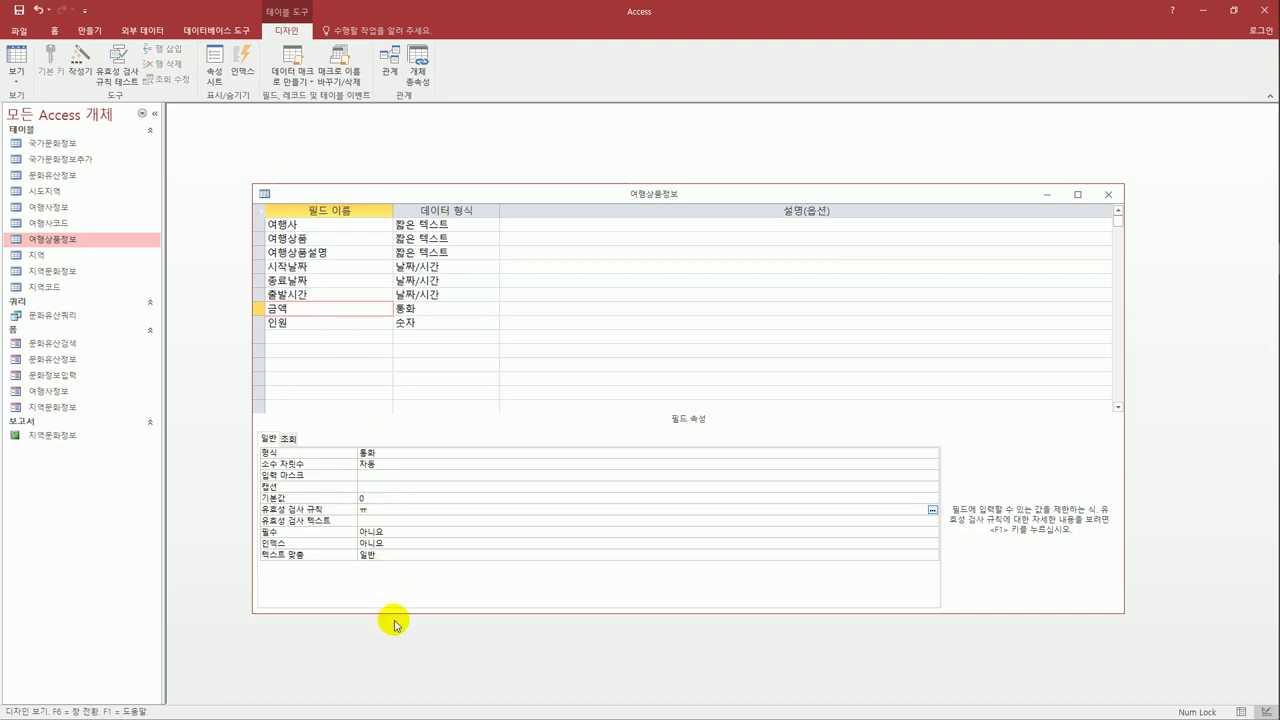
{"action": "type", "text": "ㅂe"}
{"action": "type", "text": "tween "}
{"action": "type", "text": "1700"}
{"action": "type", "text": "0"}
{"action": "type", "text": " and"}
{"action": "type", "text": " 1"}
{"action": "type", "text": "0000"}
{"action": "type", "text": "0"}
{"action": "key", "text": "Return"}
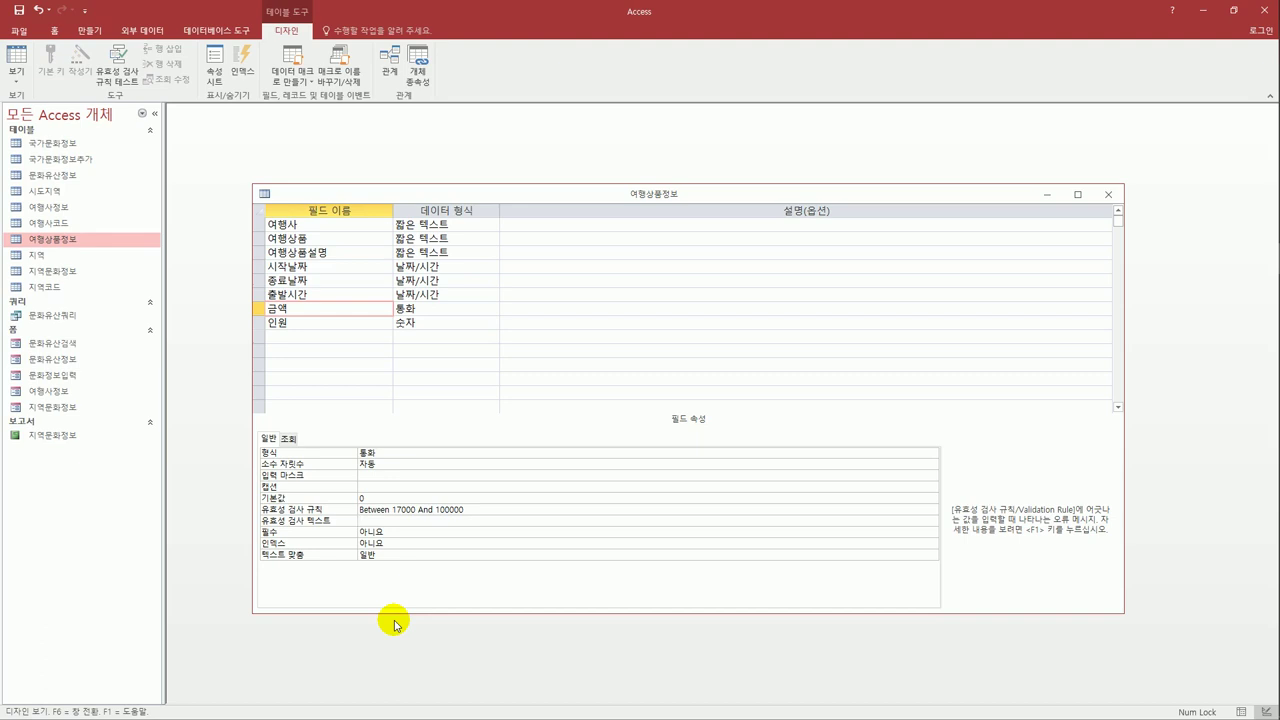
Step: Set the input mask of the 인원 field to 999
{"action": "left_click", "coordinate": [304, 328]}
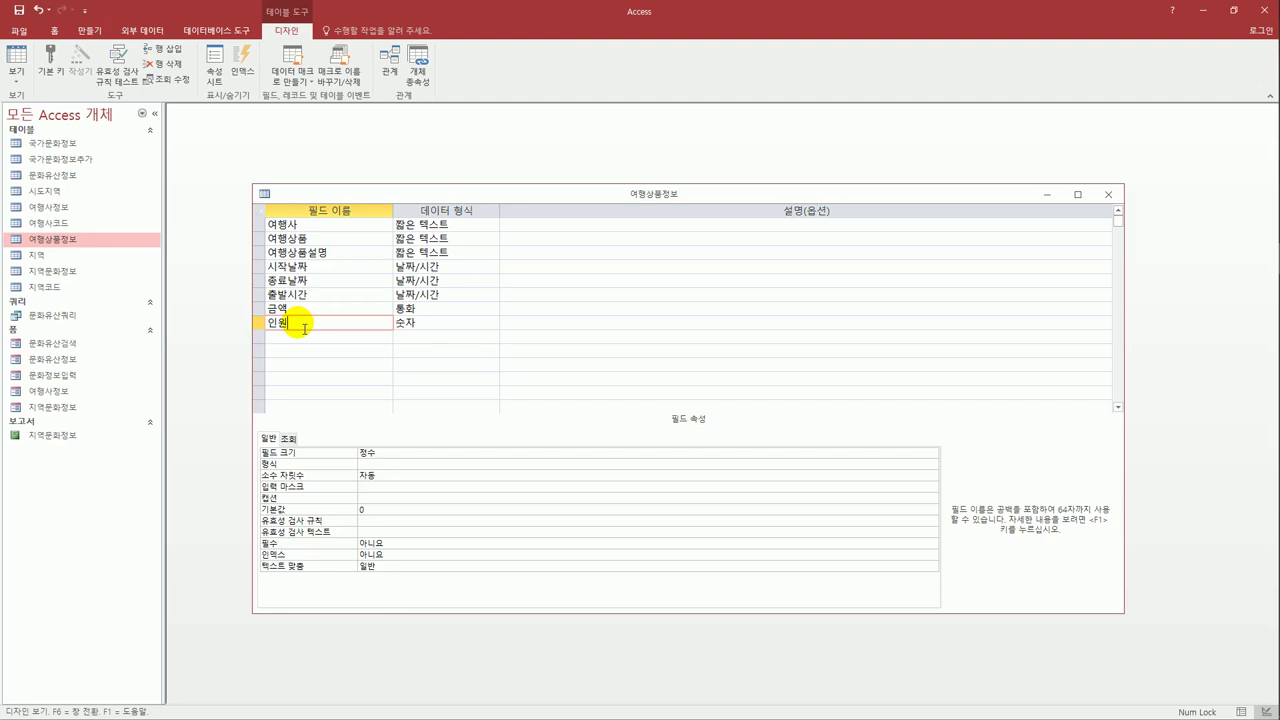
{"action": "left_click", "coordinate": [395, 490]}
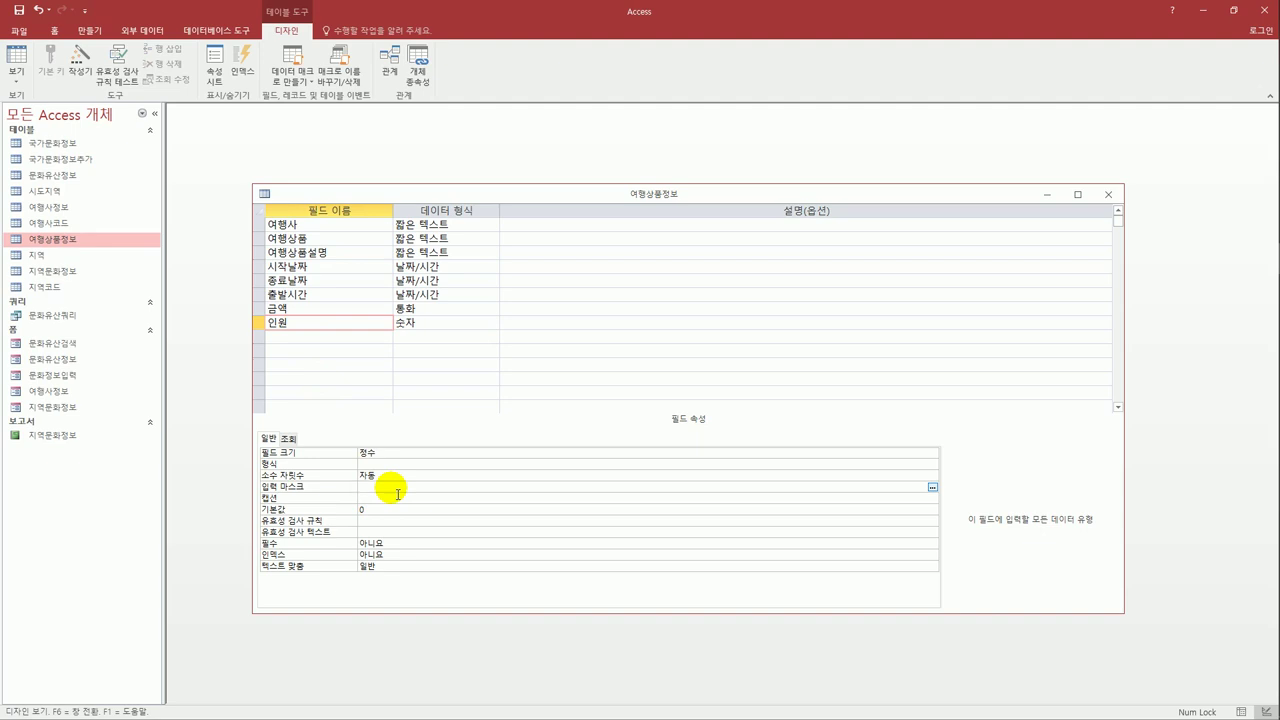
{"action": "type", "text": "999"}
{"action": "key", "text": "Return"}
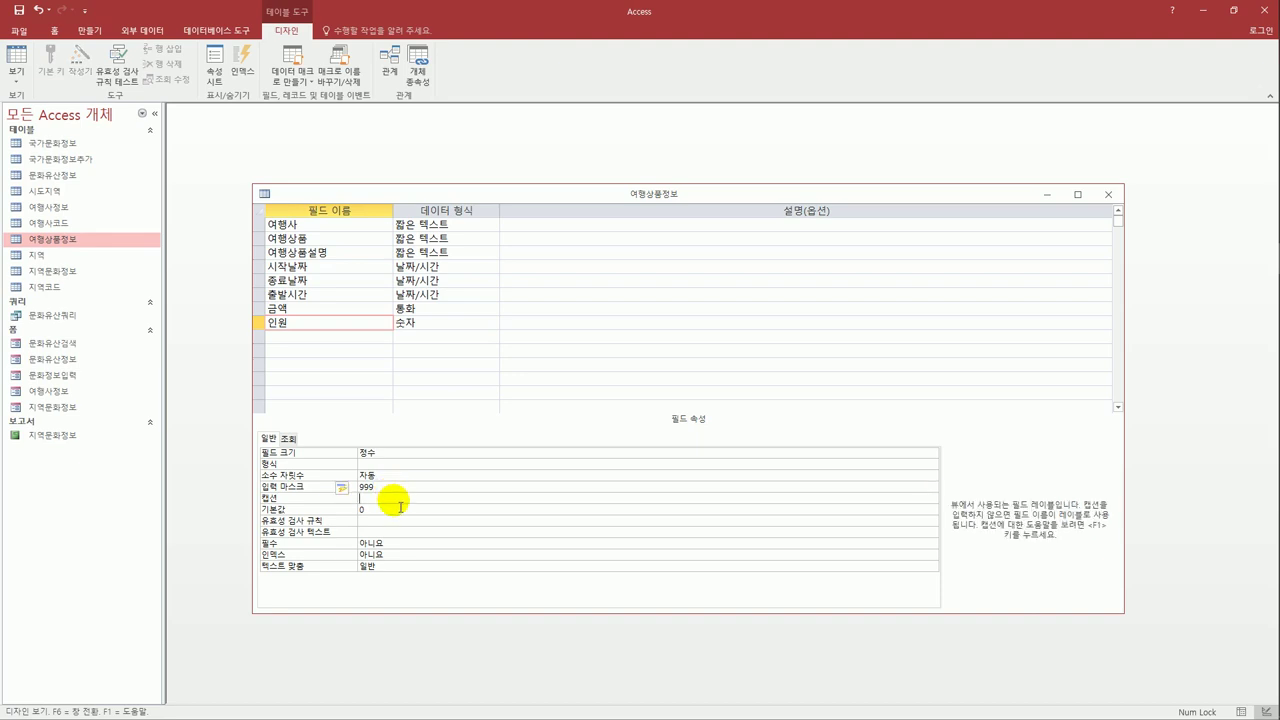
Step: Set the display format of the 시작날짜 field to mm월 dd일
{"action": "left_click", "coordinate": [332, 322]}
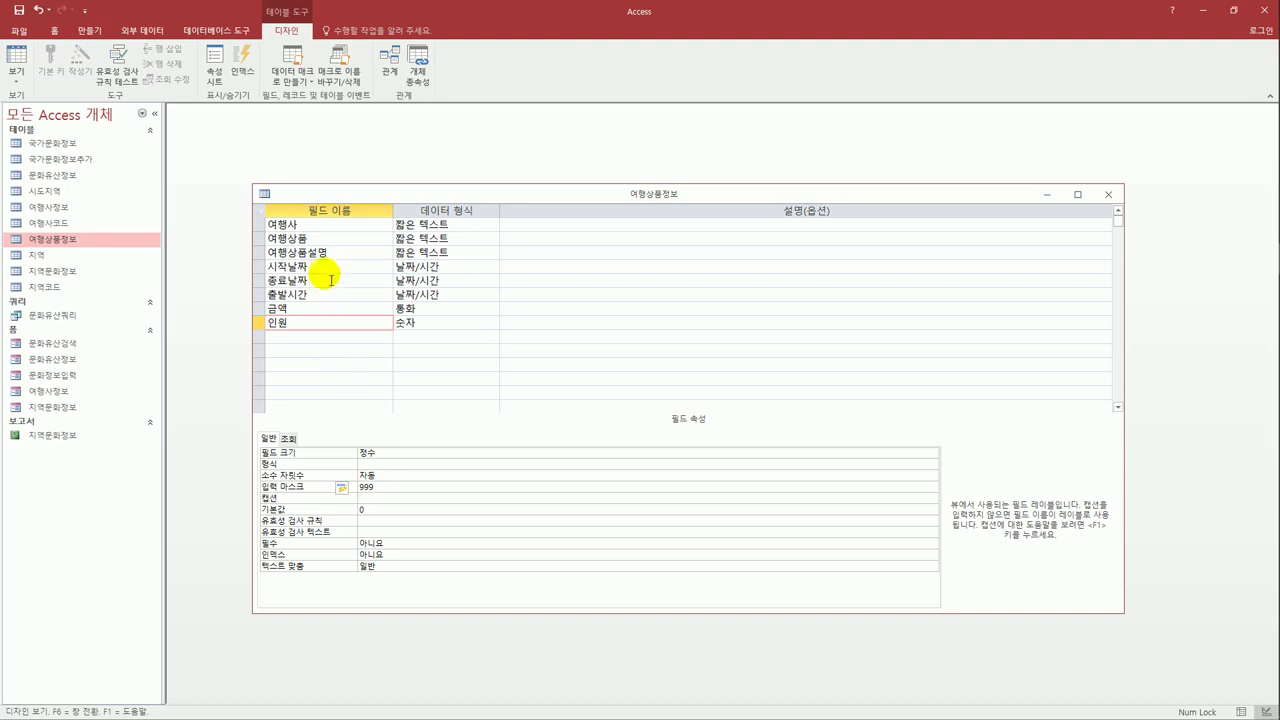
{"action": "left_click", "coordinate": [331, 272]}
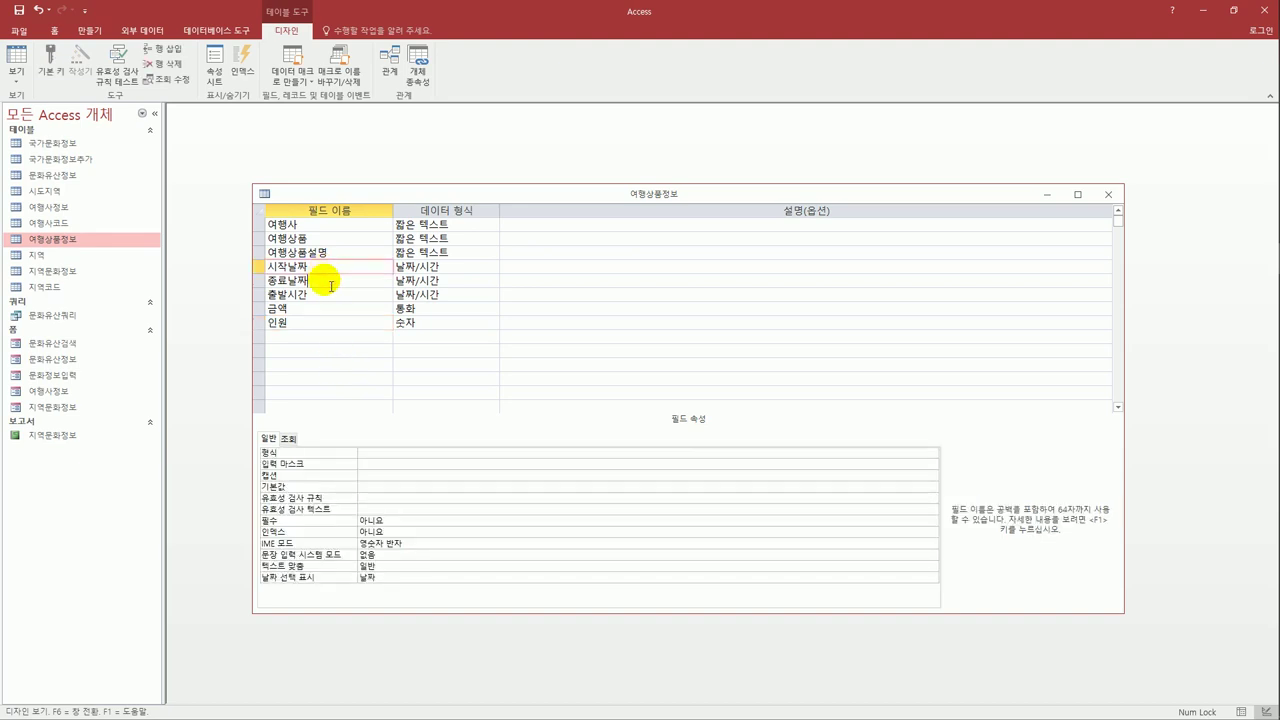
{"action": "left_click", "coordinate": [331, 286]}
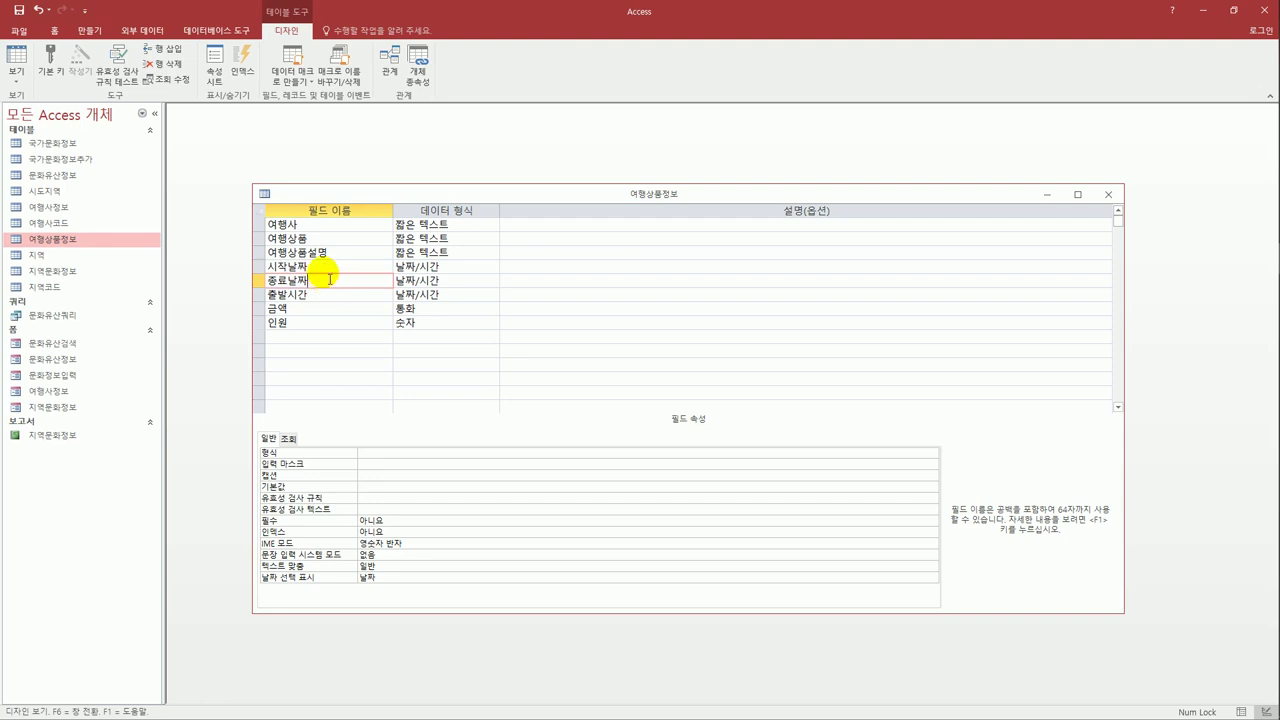
{"action": "left_click", "coordinate": [324, 266]}
{"action": "left_click", "coordinate": [382, 455]}
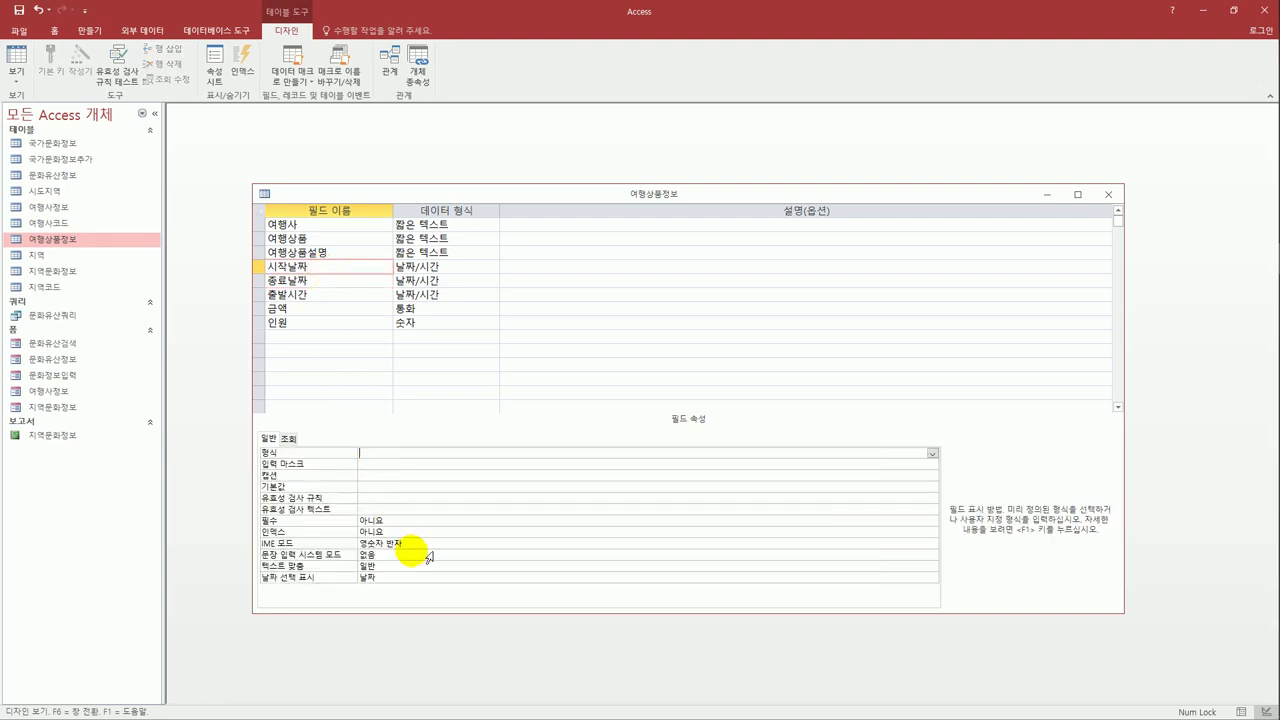
{"action": "type", "text": "m"}
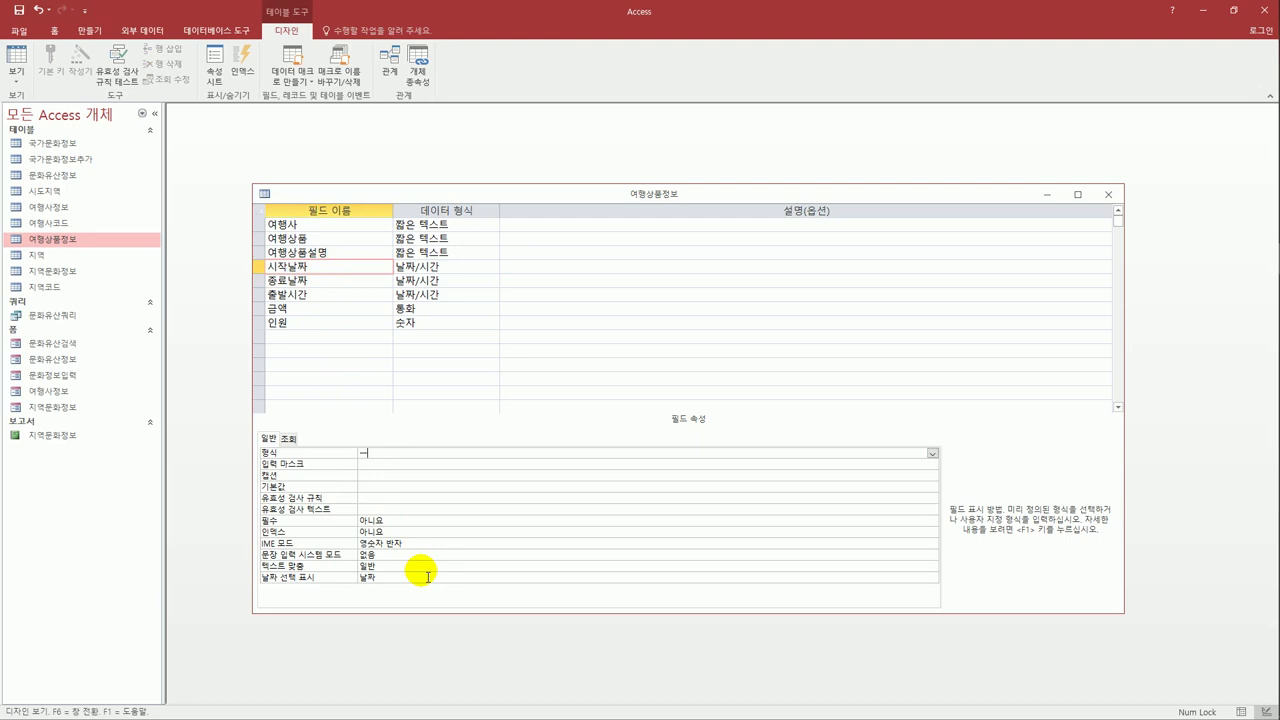
{"action": "key", "text": "BackSpace"}
{"action": "type", "text": "mm월 dd일"}
Step: Give the 종료날짜 field the display format mm"월 "dd"일"
{"action": "left_click", "coordinate": [316, 283]}
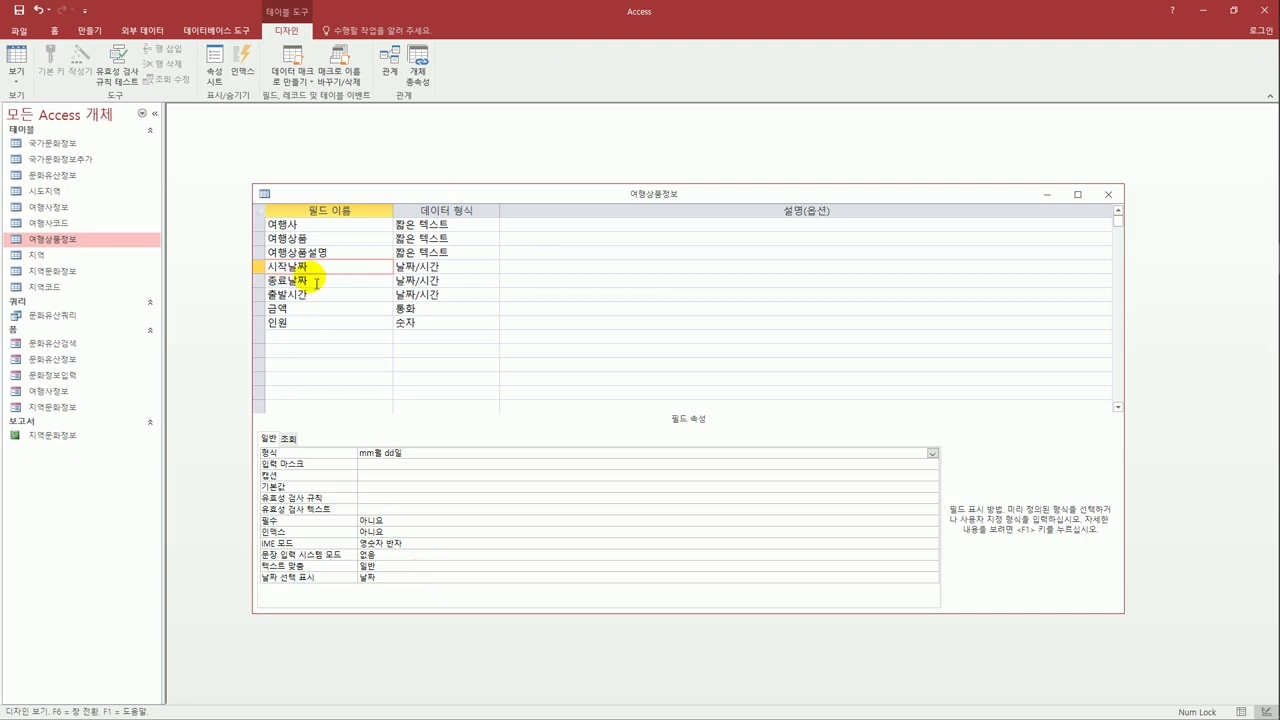
{"action": "left_click", "coordinate": [419, 457]}
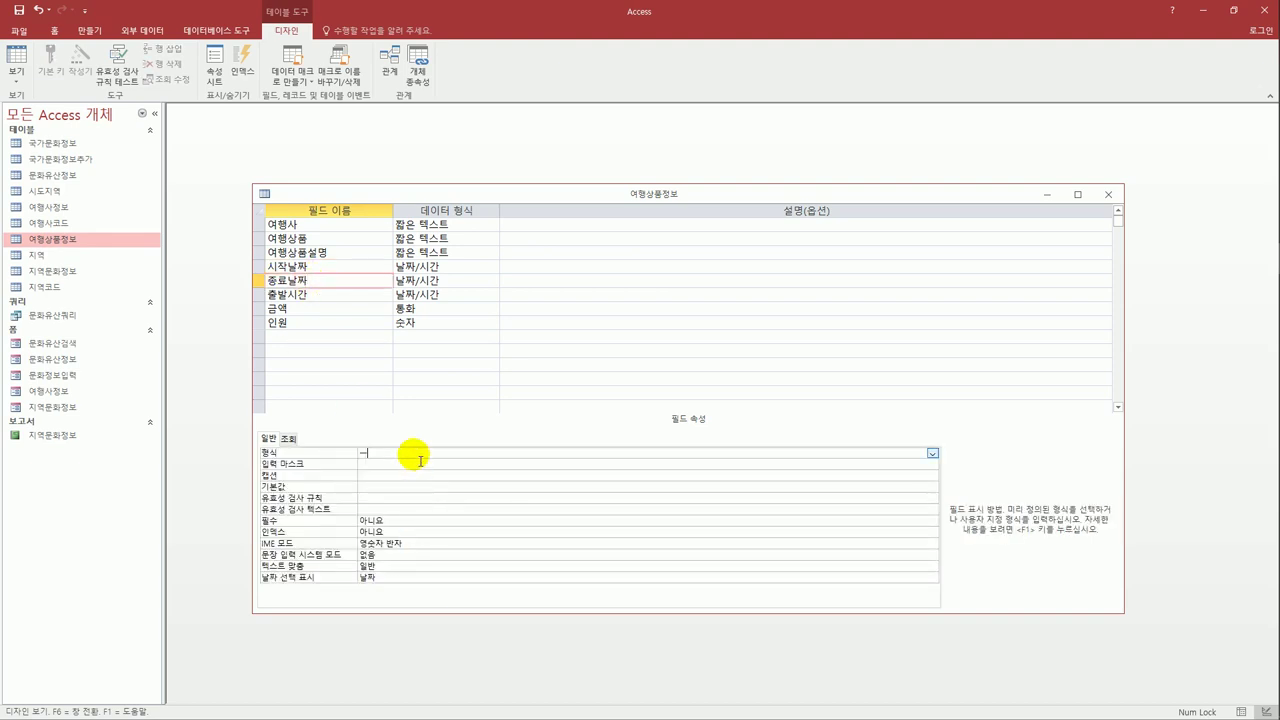
{"action": "type", "text": "mm\"월 \"dd\"일"}
{"action": "key", "text": "Return"}
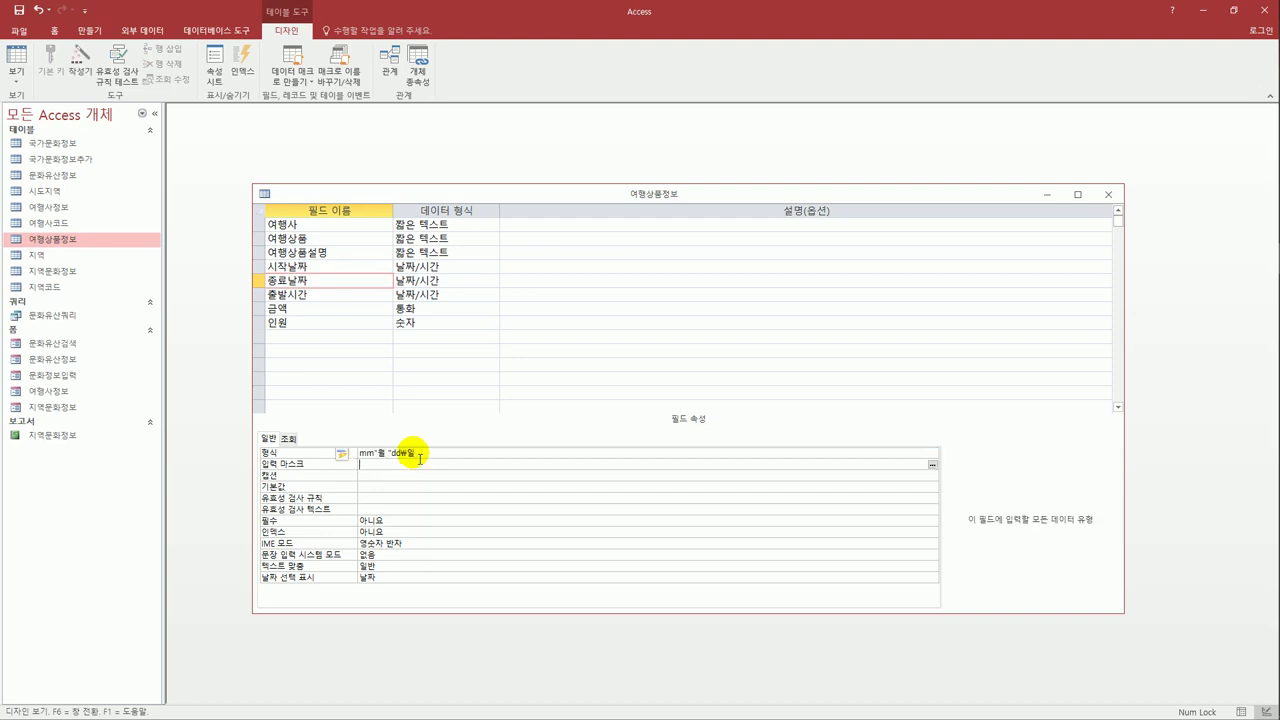
Step: Save the 여행상품정보 design, agree to test existing data against the new rules, and close the table
{"action": "left_click", "coordinate": [18, 10]}
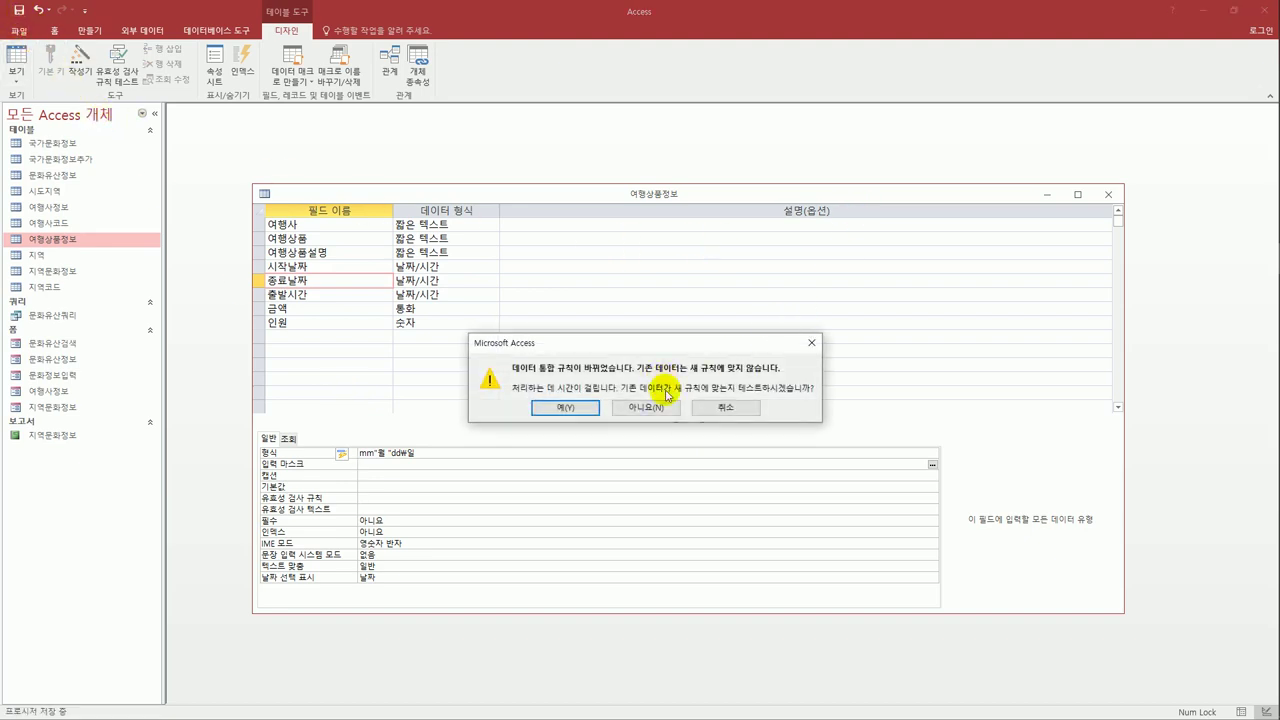
{"action": "left_click", "coordinate": [565, 407]}
{"action": "left_click", "coordinate": [1107, 194]}
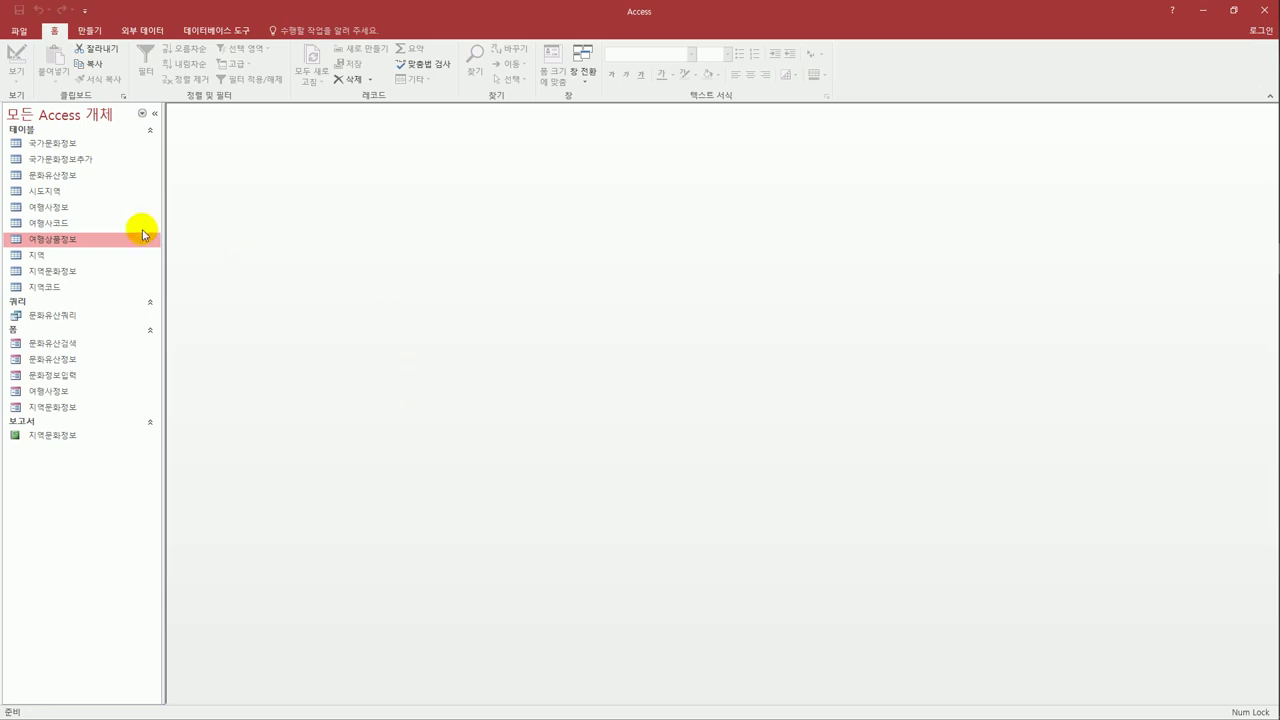
Step: Open the 국가문화정보추가 table in Datasheet View to examine its records
{"action": "left_click", "coordinate": [62, 164]}
{"action": "double_click", "coordinate": [62, 164]}
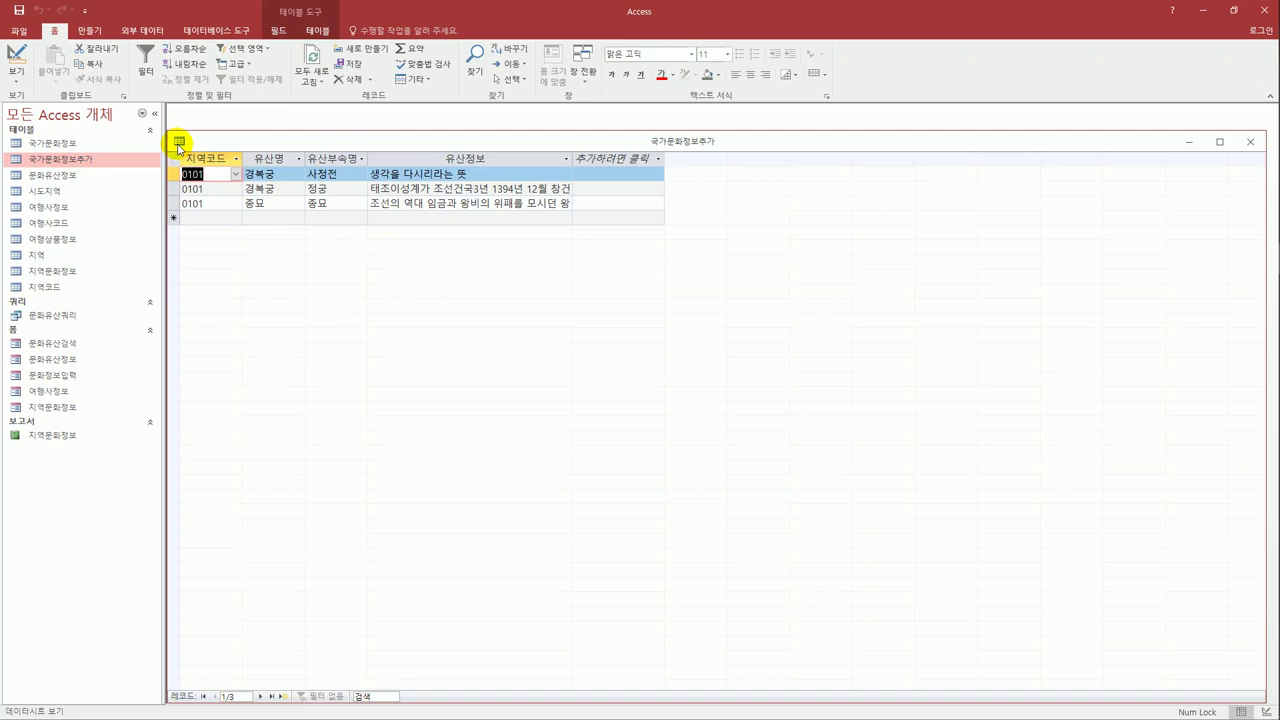
Step: Close the 국가문화정보추가 table, then open 국가문화정보 to examine its records and close it
{"action": "left_click", "coordinate": [1248, 142]}
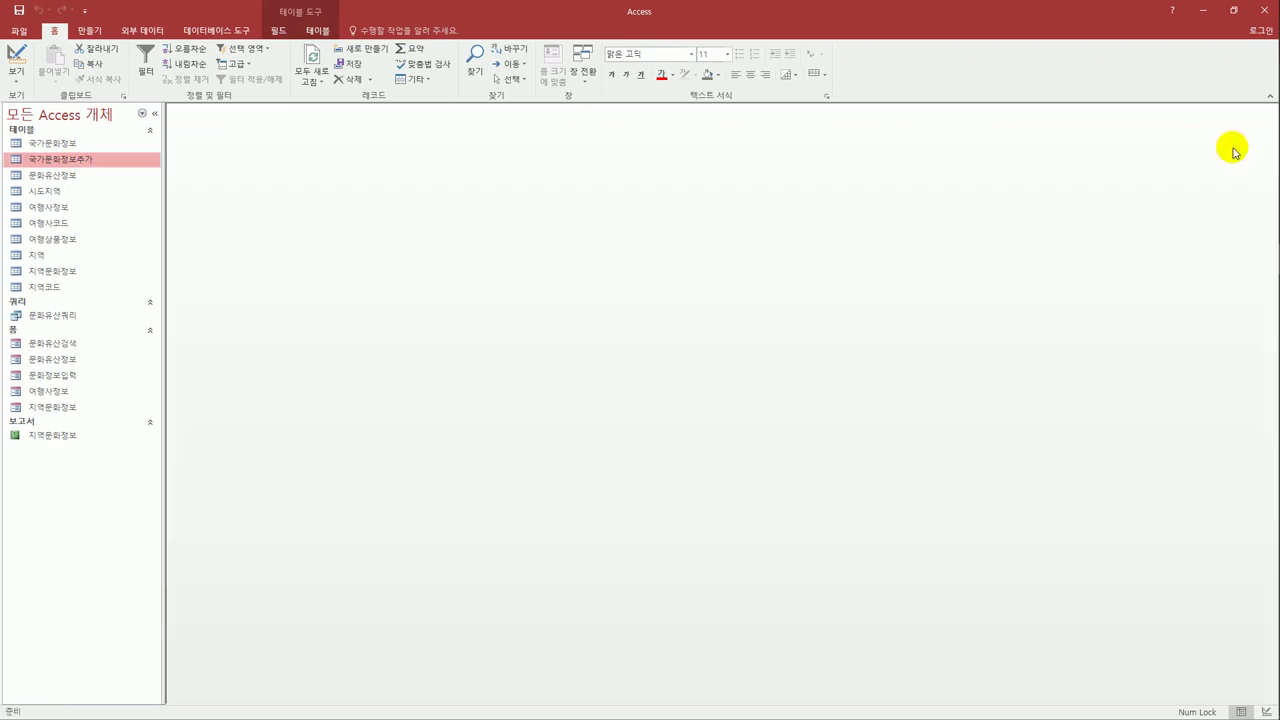
{"action": "double_click", "coordinate": [84, 144]}
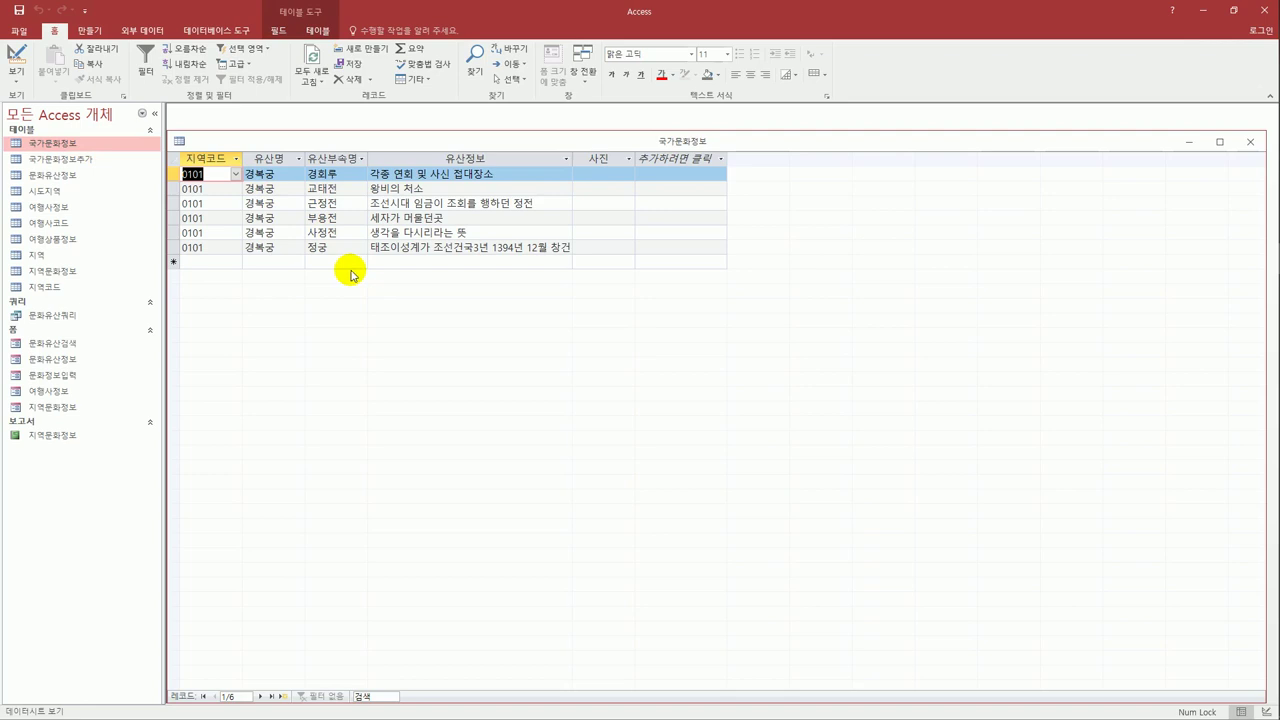
{"action": "left_click", "coordinate": [1250, 142]}
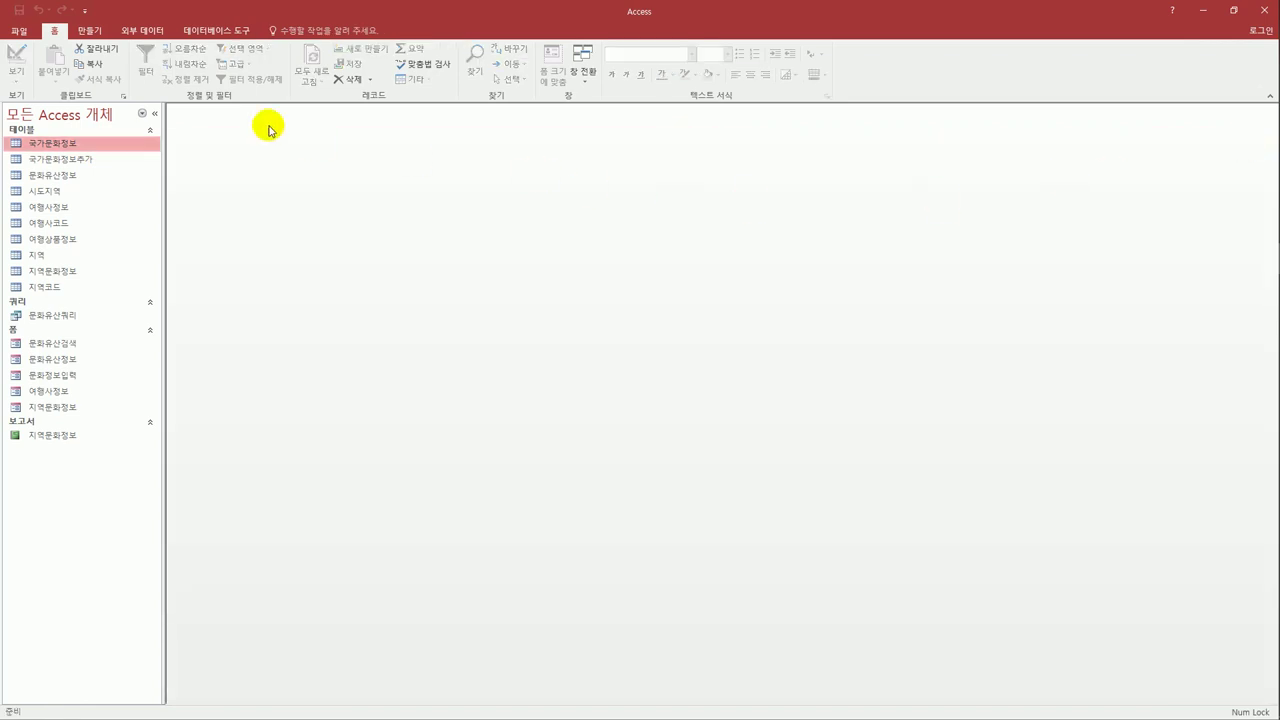
Step: Create a new query in Design View with the 국가문화정보추가 table as its source
{"action": "left_click", "coordinate": [92, 31]}
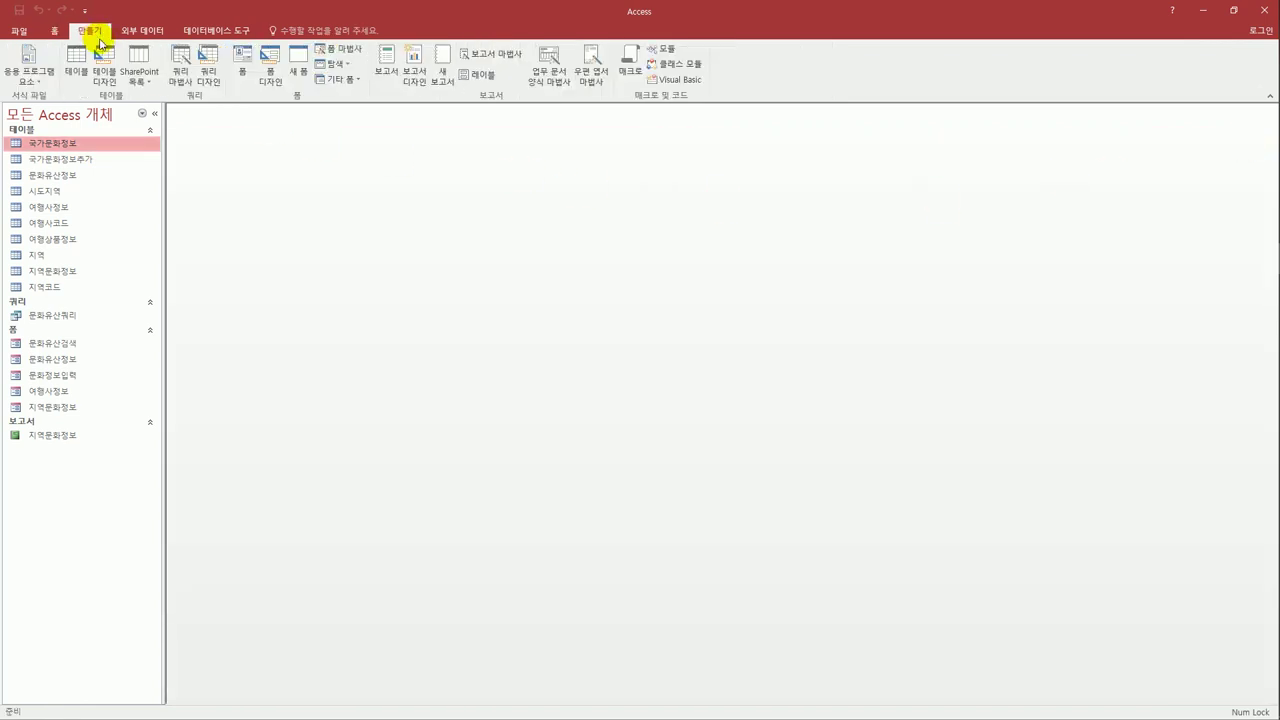
{"action": "left_click", "coordinate": [207, 74]}
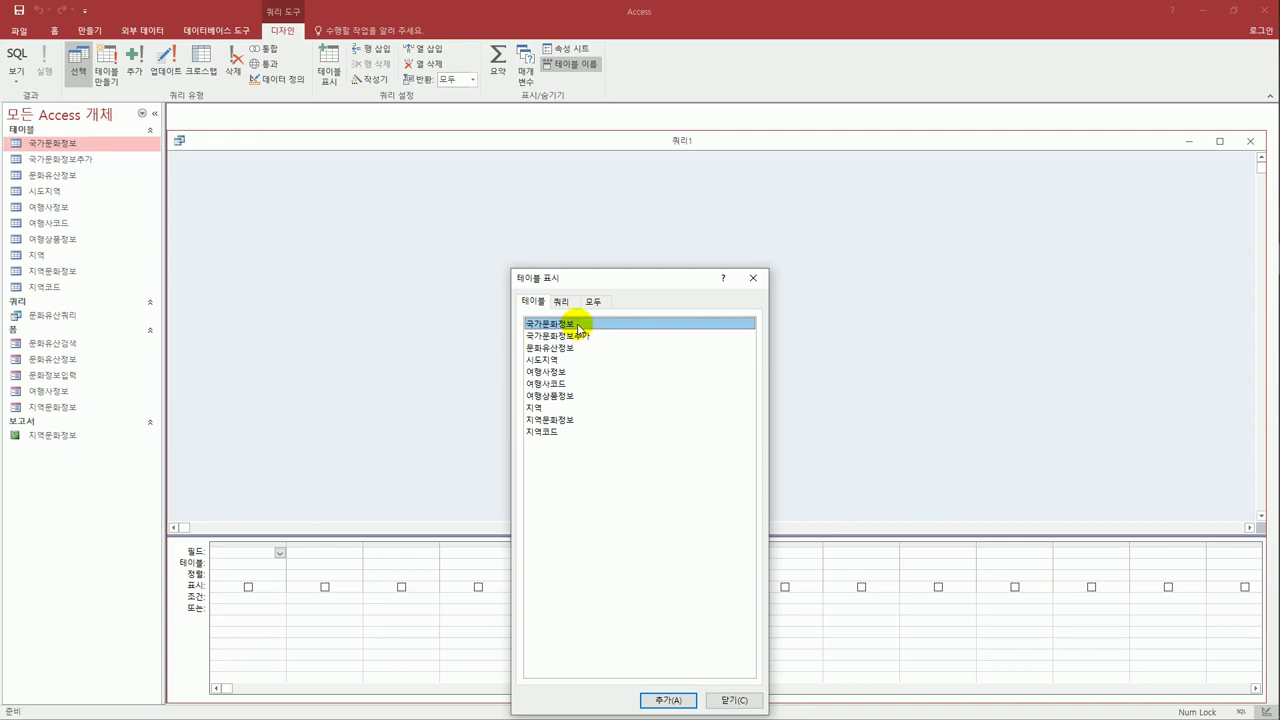
{"action": "double_click", "coordinate": [588, 336]}
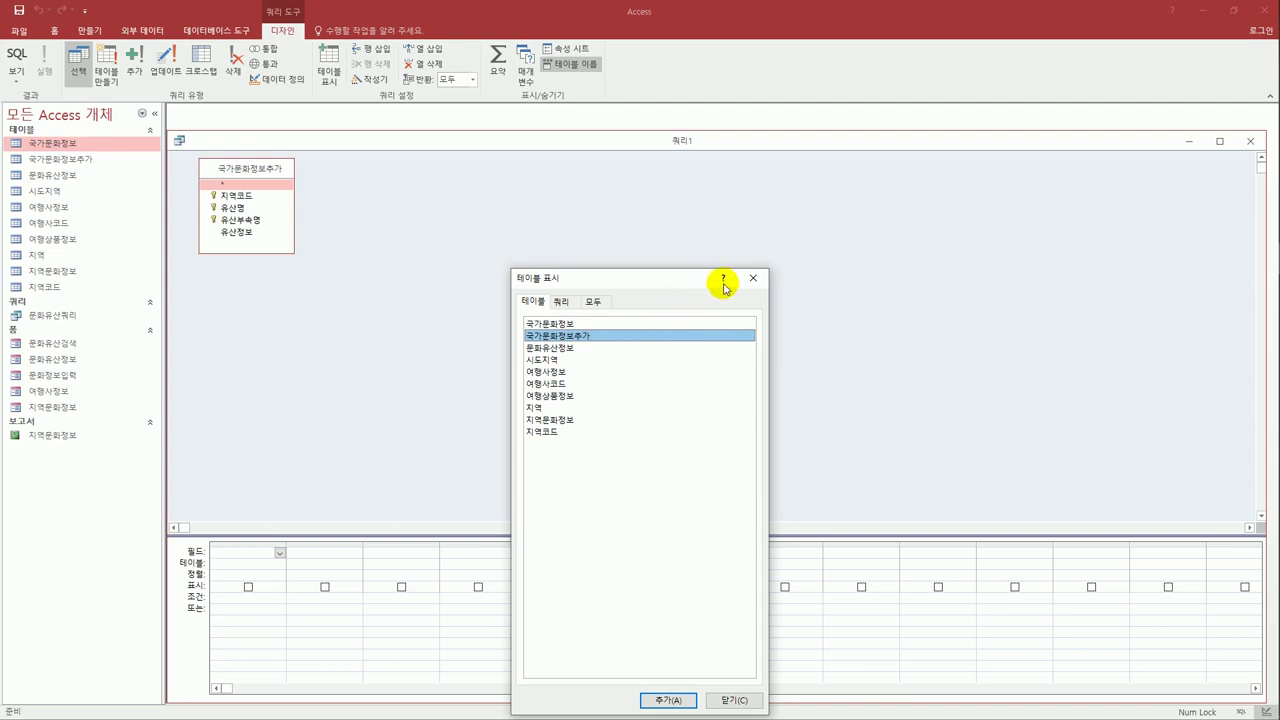
{"action": "left_click", "coordinate": [753, 278]}
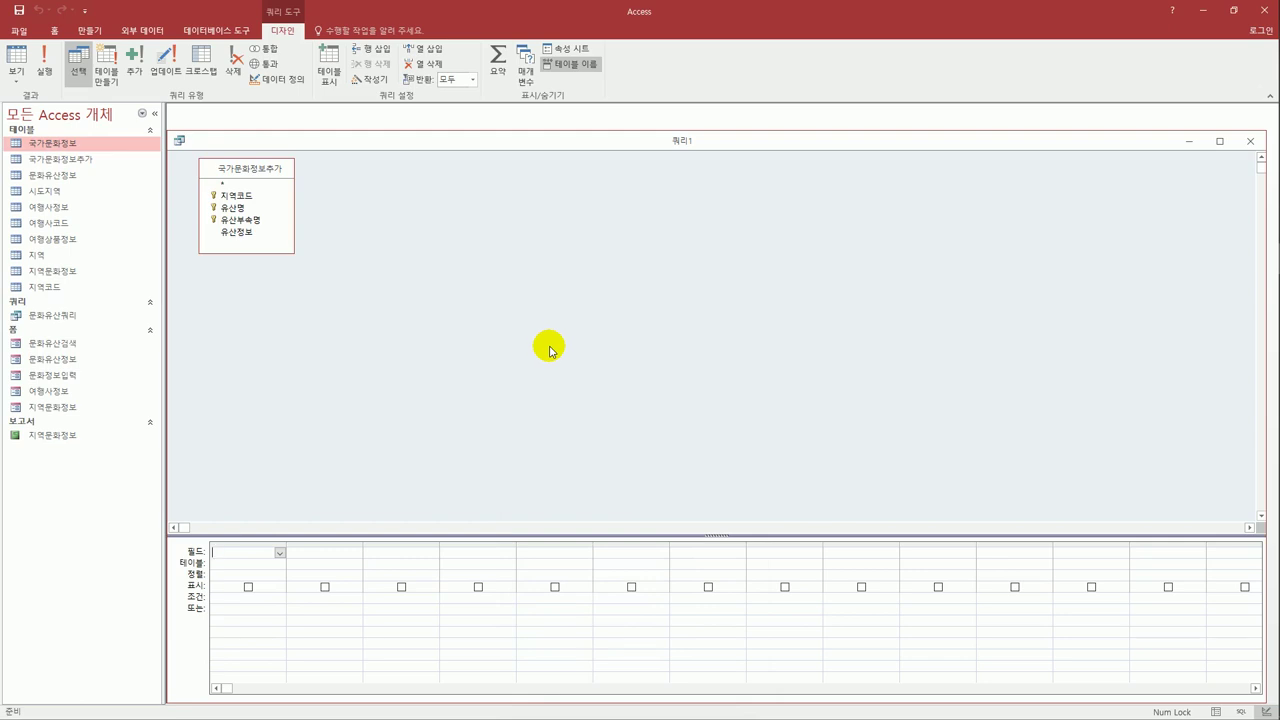
Step: Add the 지역코드, 유산명, 유산부속명 and 유산정보 fields to the query's design grid
{"action": "double_click", "coordinate": [236, 195]}
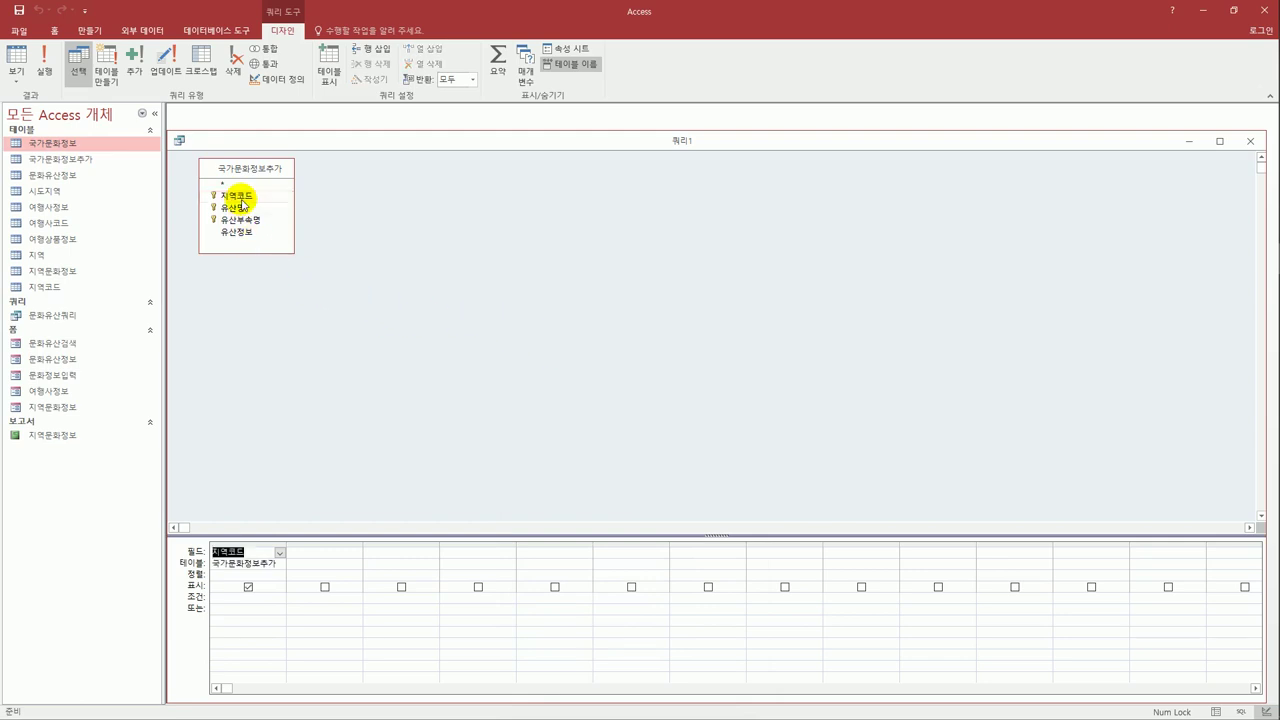
{"action": "double_click", "coordinate": [241, 207]}
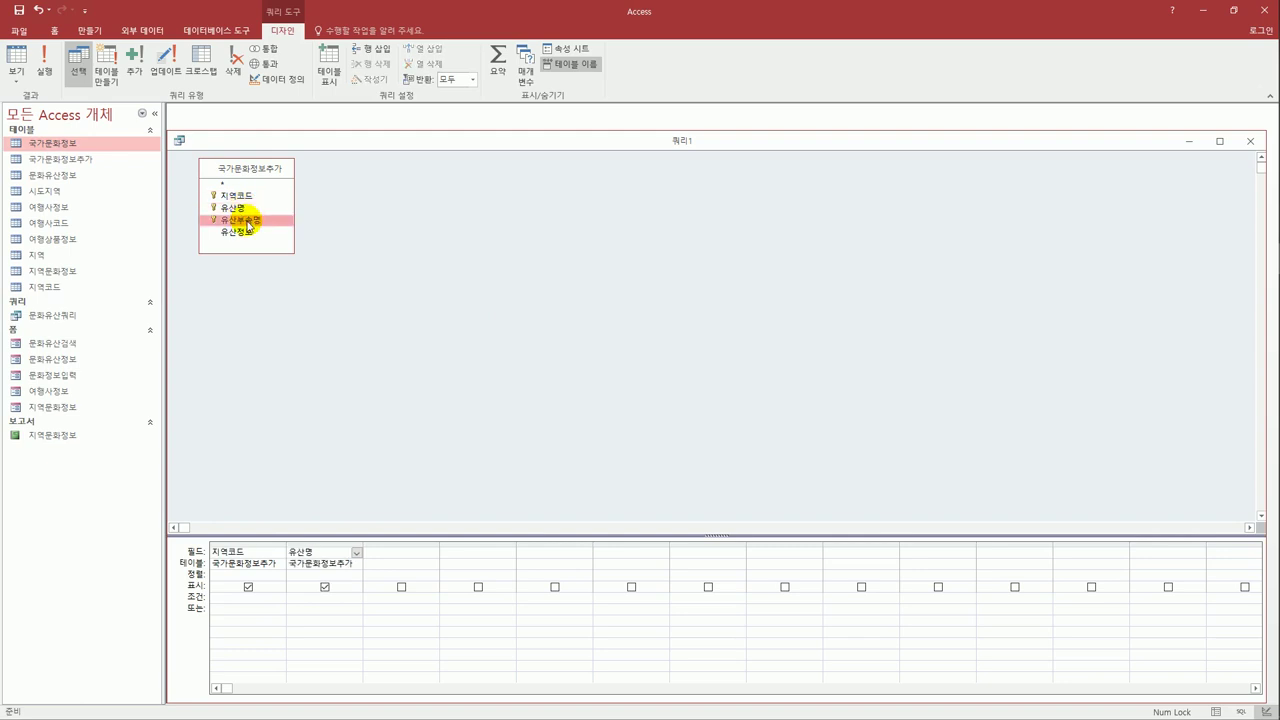
{"action": "double_click", "coordinate": [249, 220]}
{"action": "double_click", "coordinate": [248, 232]}
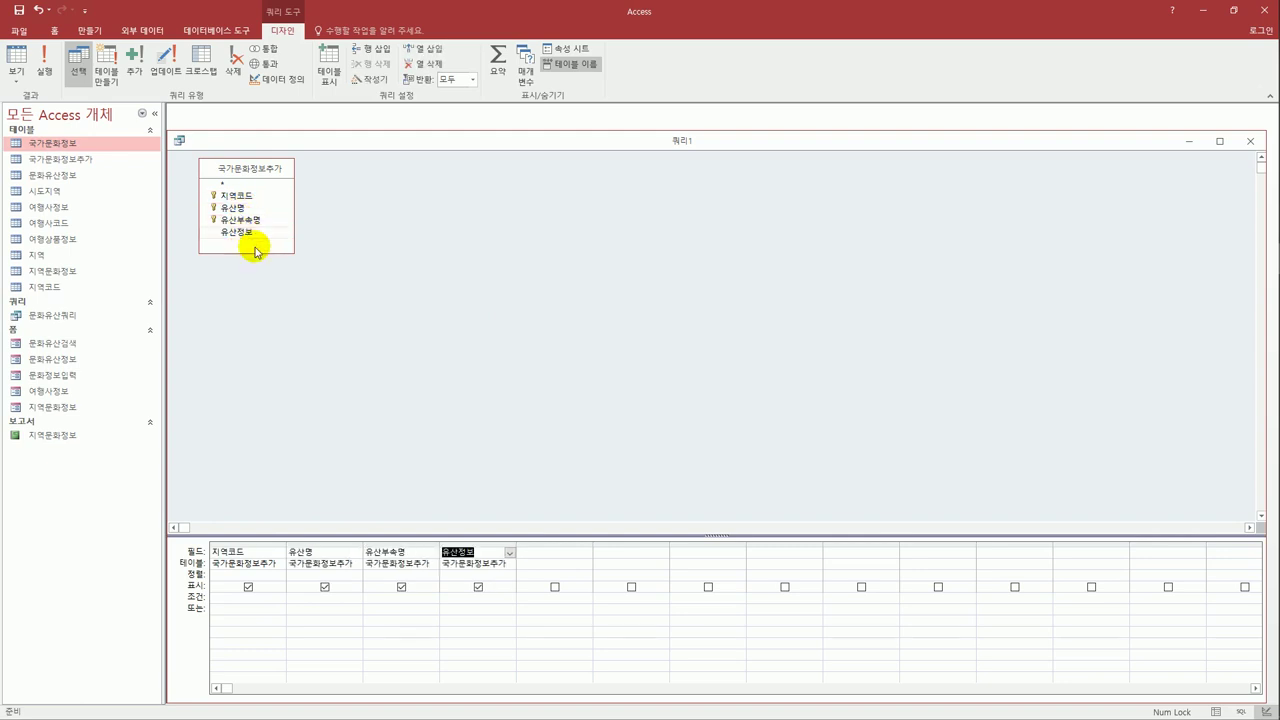
Step: Compare the records of the 국가문화정보추가 and 국가문화정보 tables, and close both tables
{"action": "double_click", "coordinate": [105, 160]}
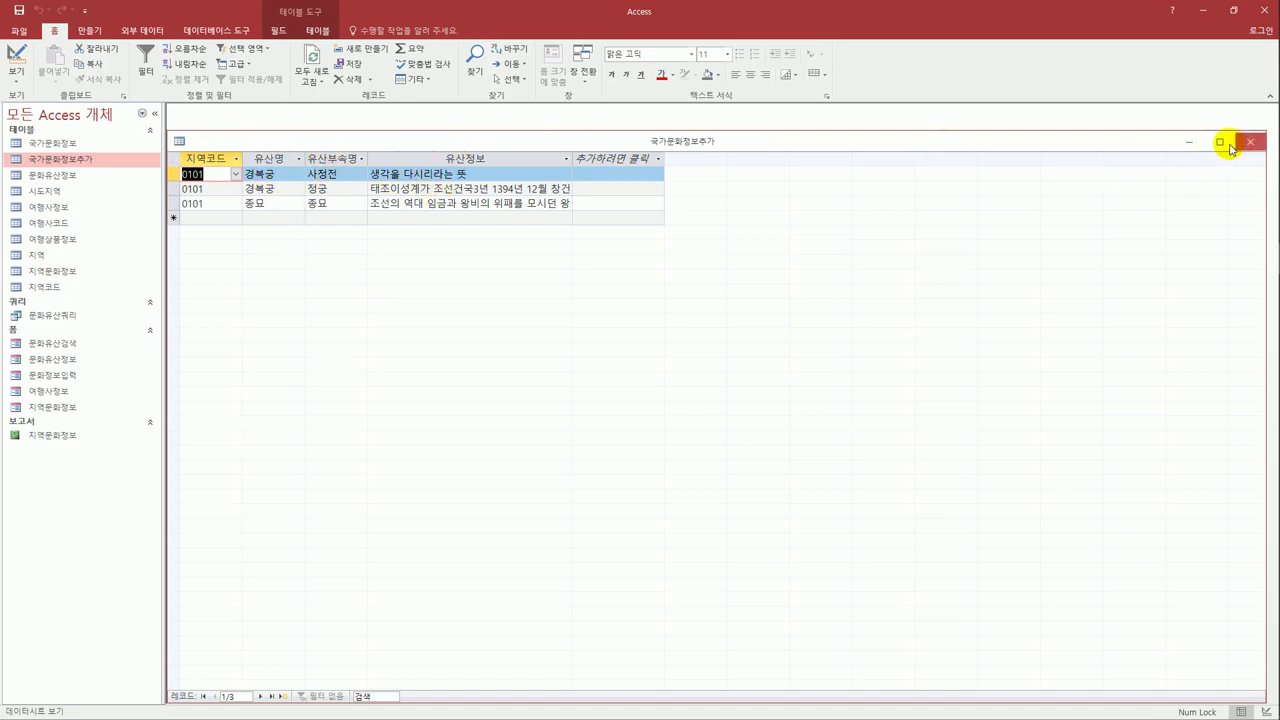
{"action": "double_click", "coordinate": [52, 143]}
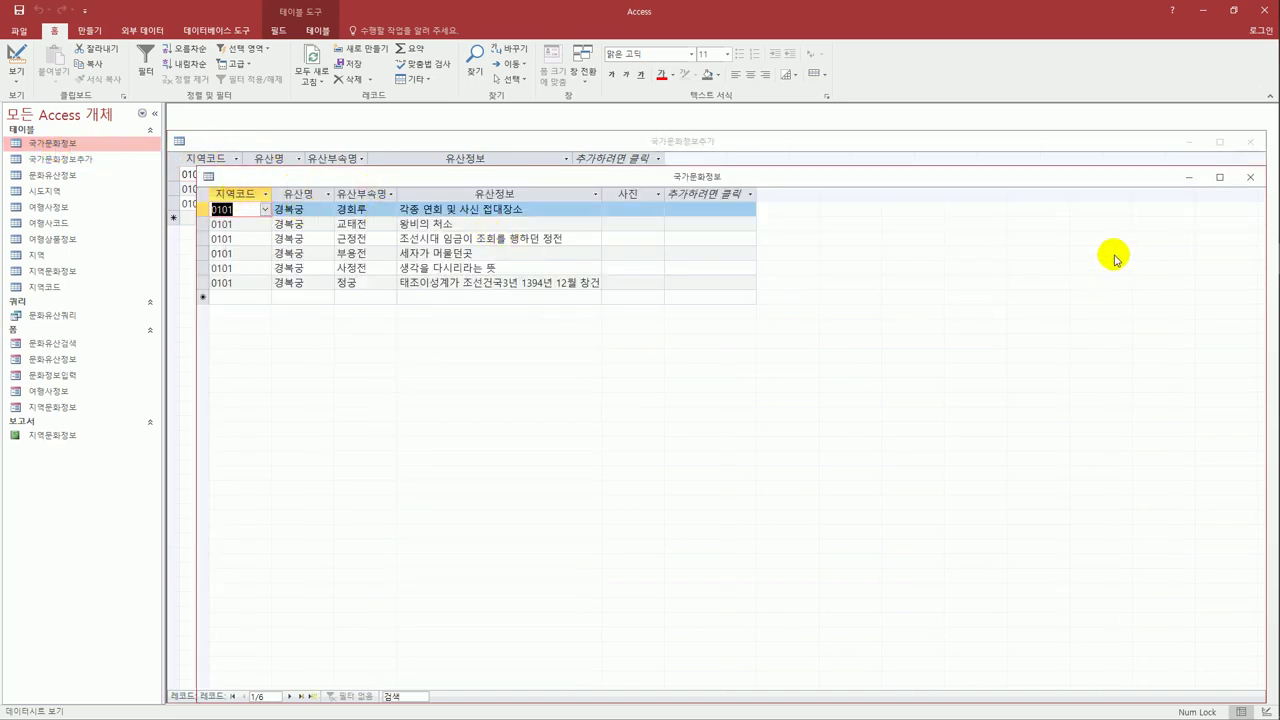
{"action": "left_click", "coordinate": [1249, 177]}
{"action": "left_click", "coordinate": [1249, 142]}
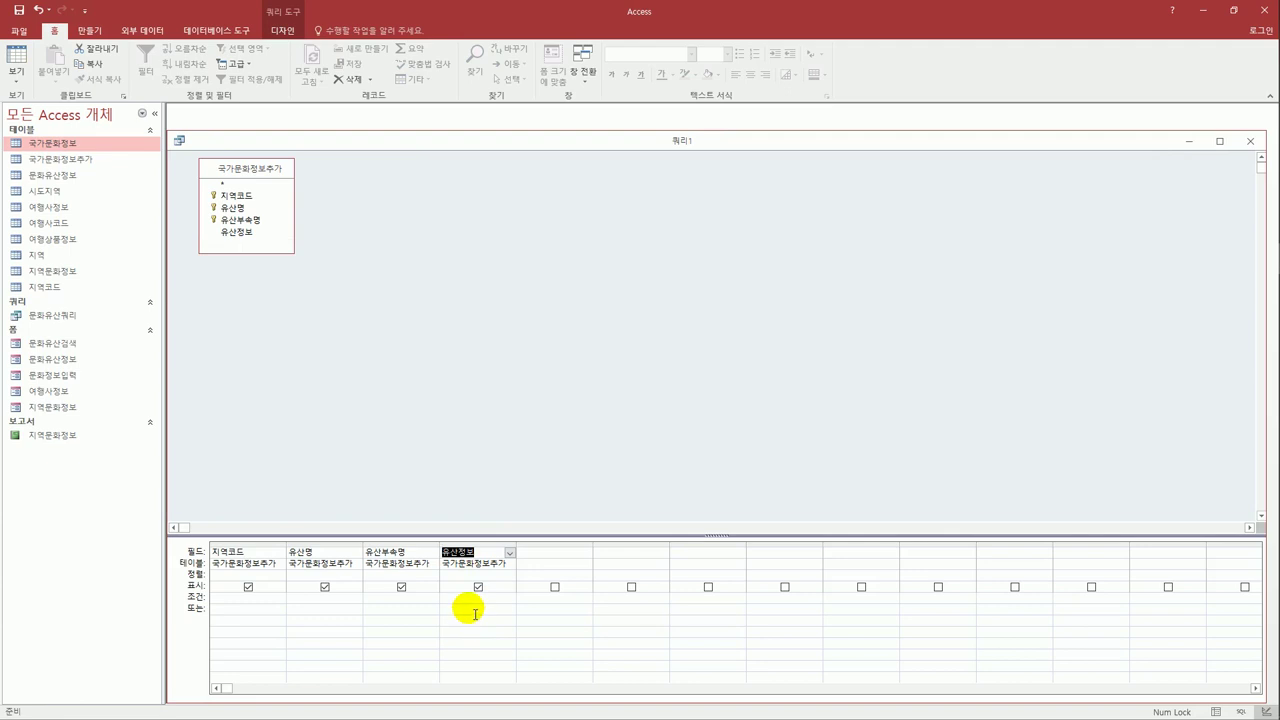
Step: Convert the query to an append query that adds its rows to 국가문화정보 in the current database
{"action": "left_click", "coordinate": [468, 598]}
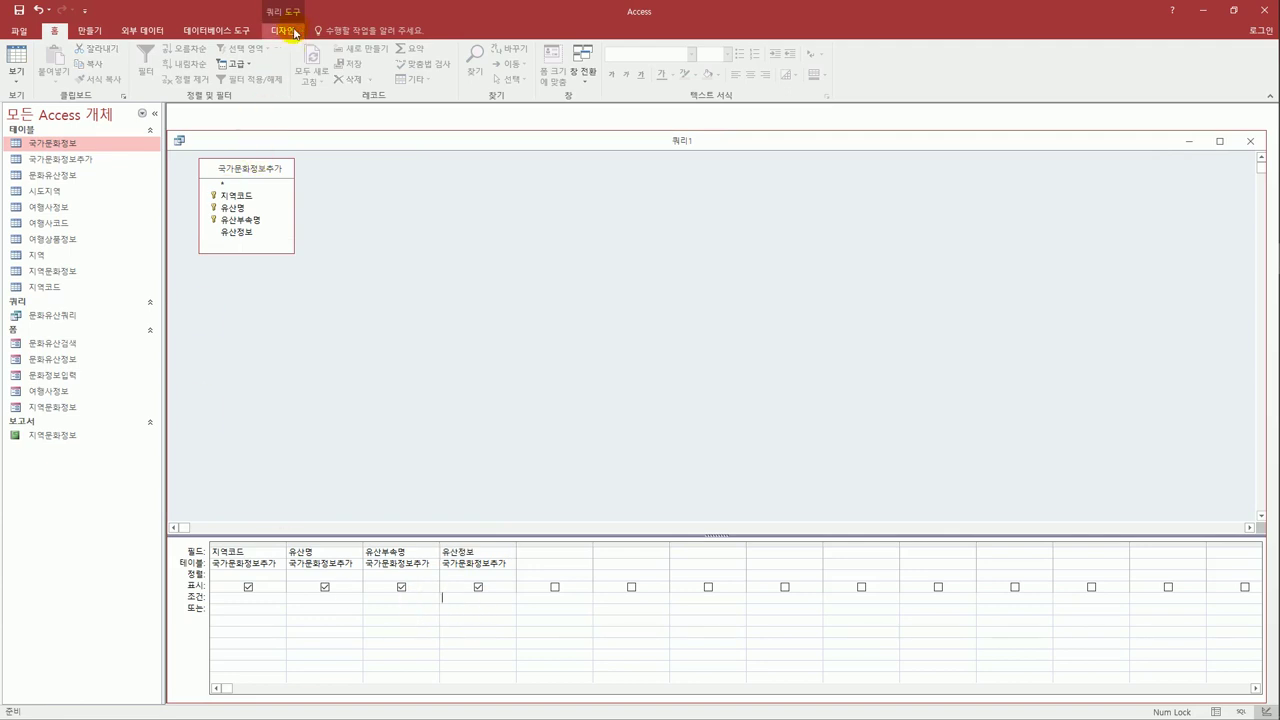
{"action": "left_click", "coordinate": [284, 30]}
{"action": "left_click", "coordinate": [134, 60]}
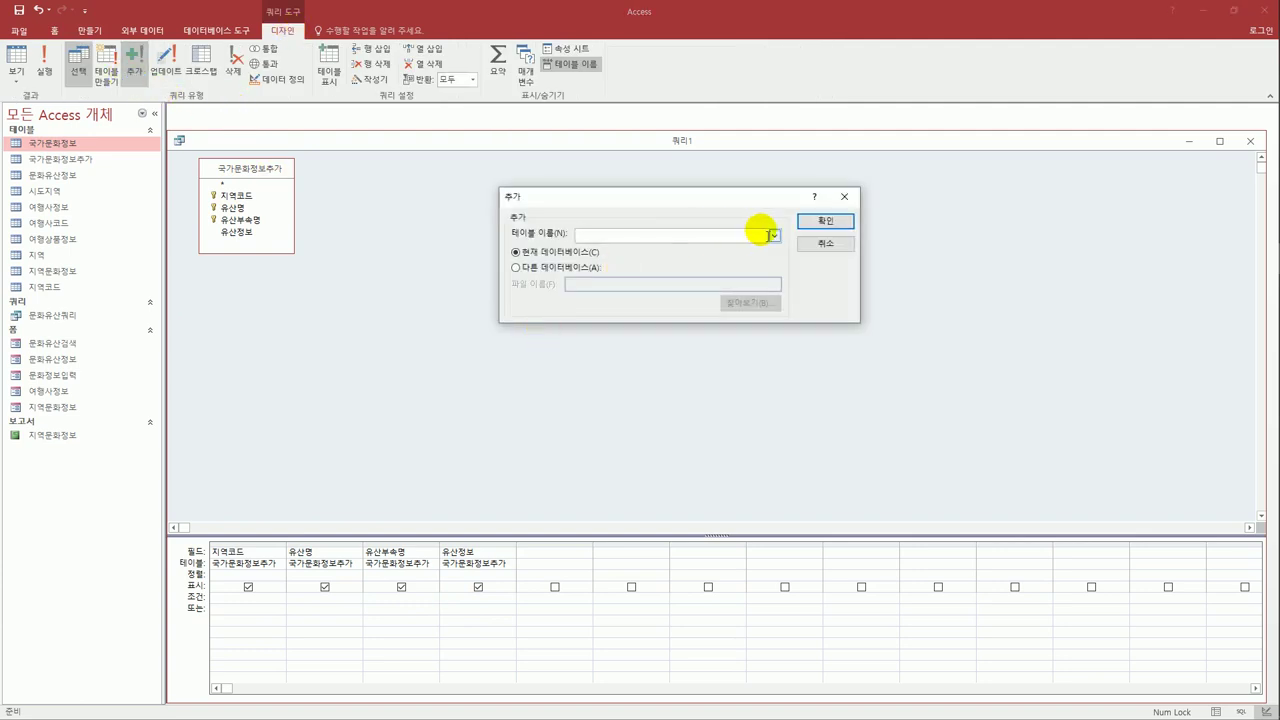
{"action": "left_click", "coordinate": [774, 236]}
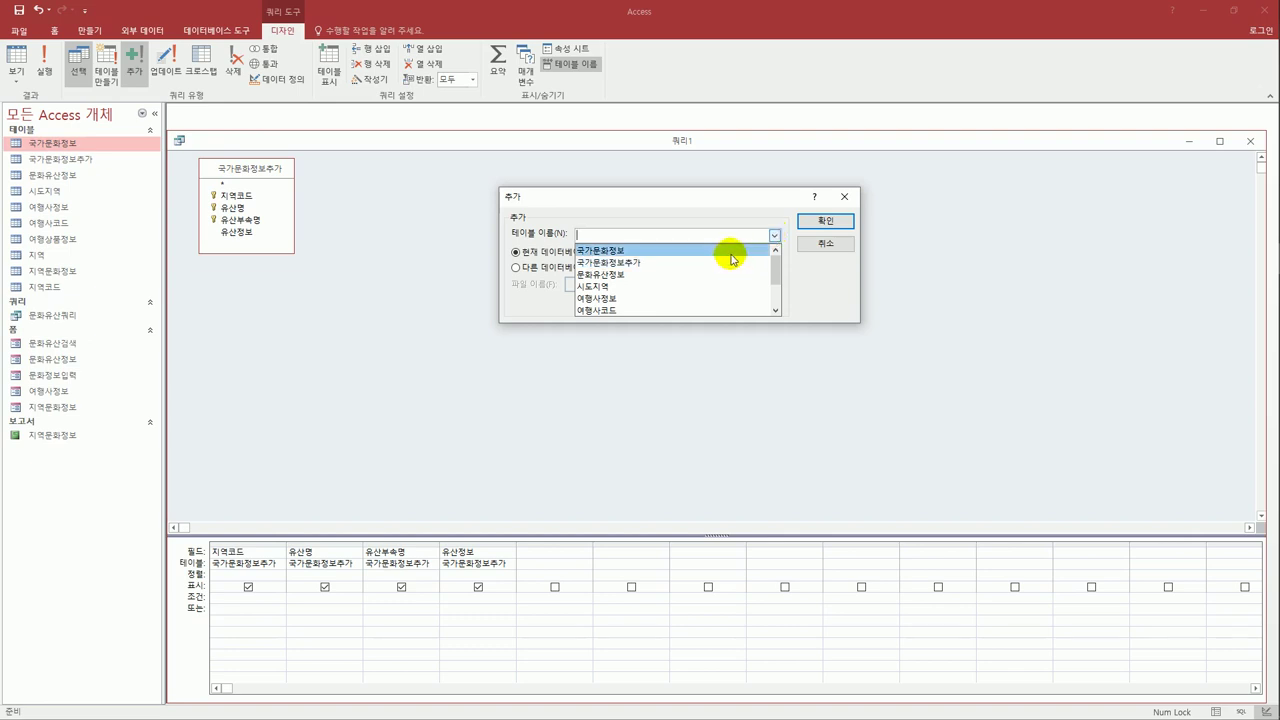
{"action": "left_click", "coordinate": [731, 252]}
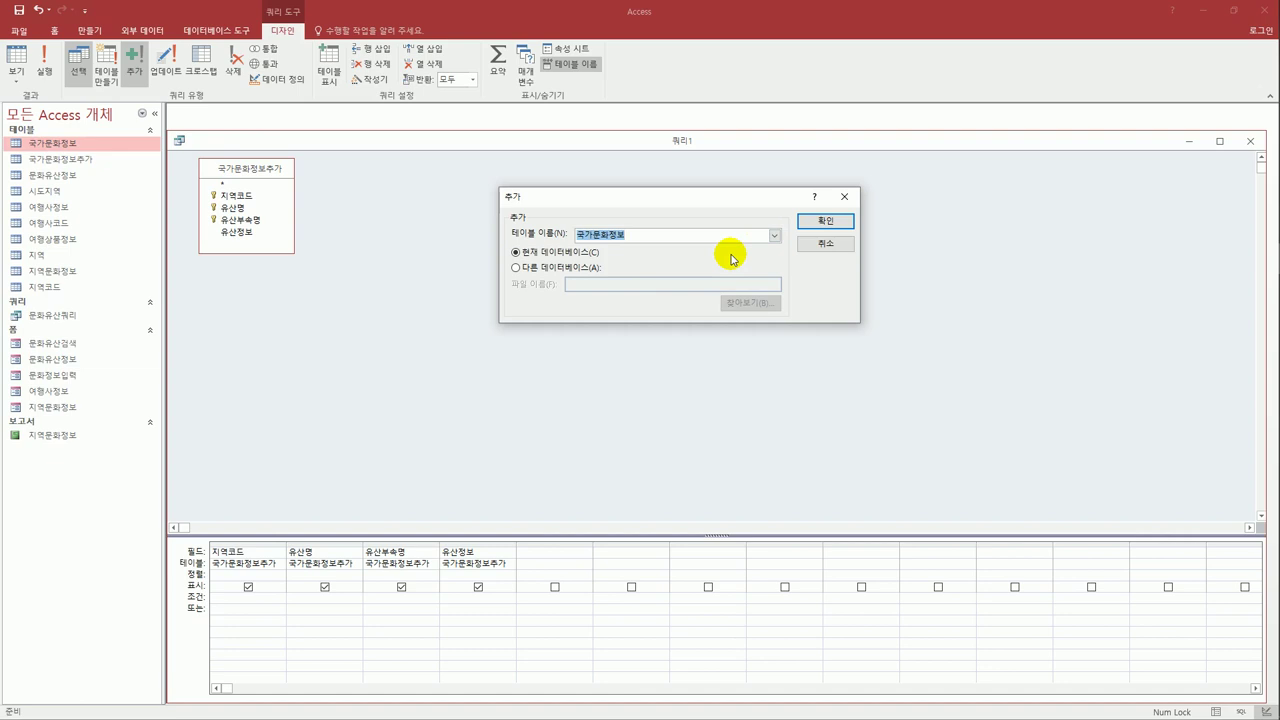
{"action": "left_click", "coordinate": [822, 221]}
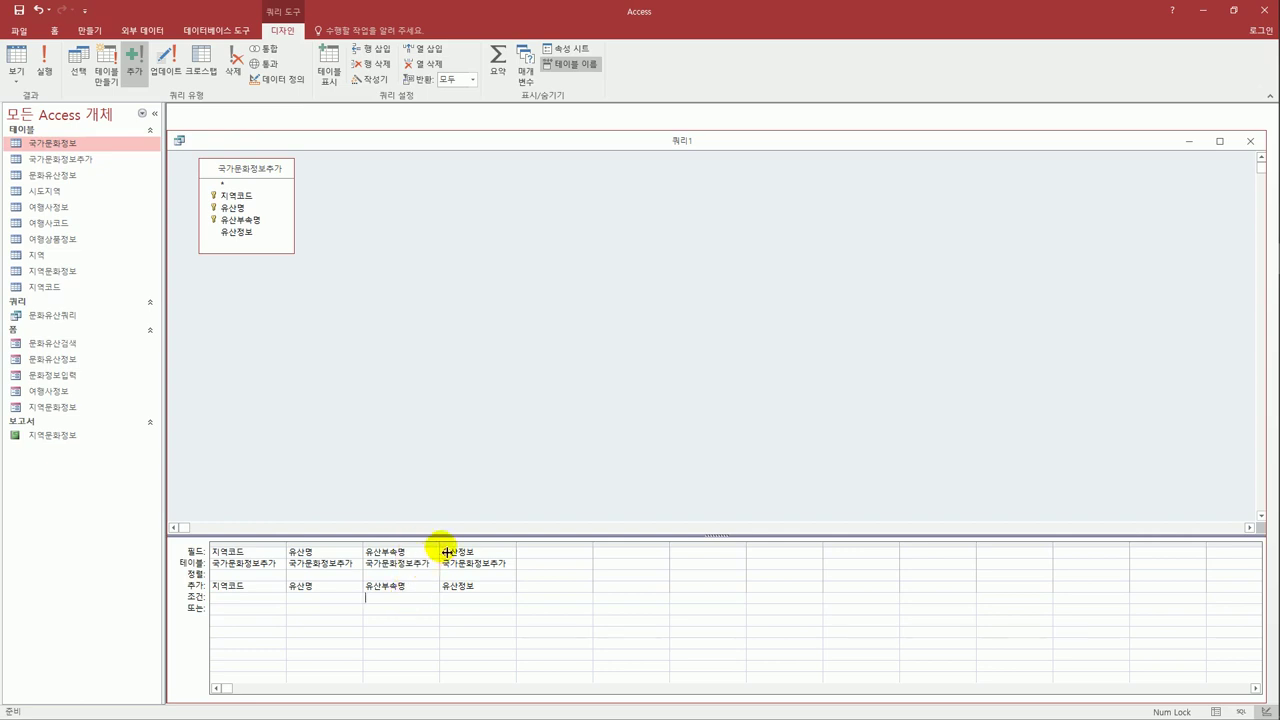
Step: Widen the 유산부속명 column and give it the criterion Not In (select 유산부속명 from 국가문화정보)
{"action": "left_click_drag", "start_coordinate": [516, 548], "coordinate": [548, 551]}
{"action": "left_click", "coordinate": [443, 597]}
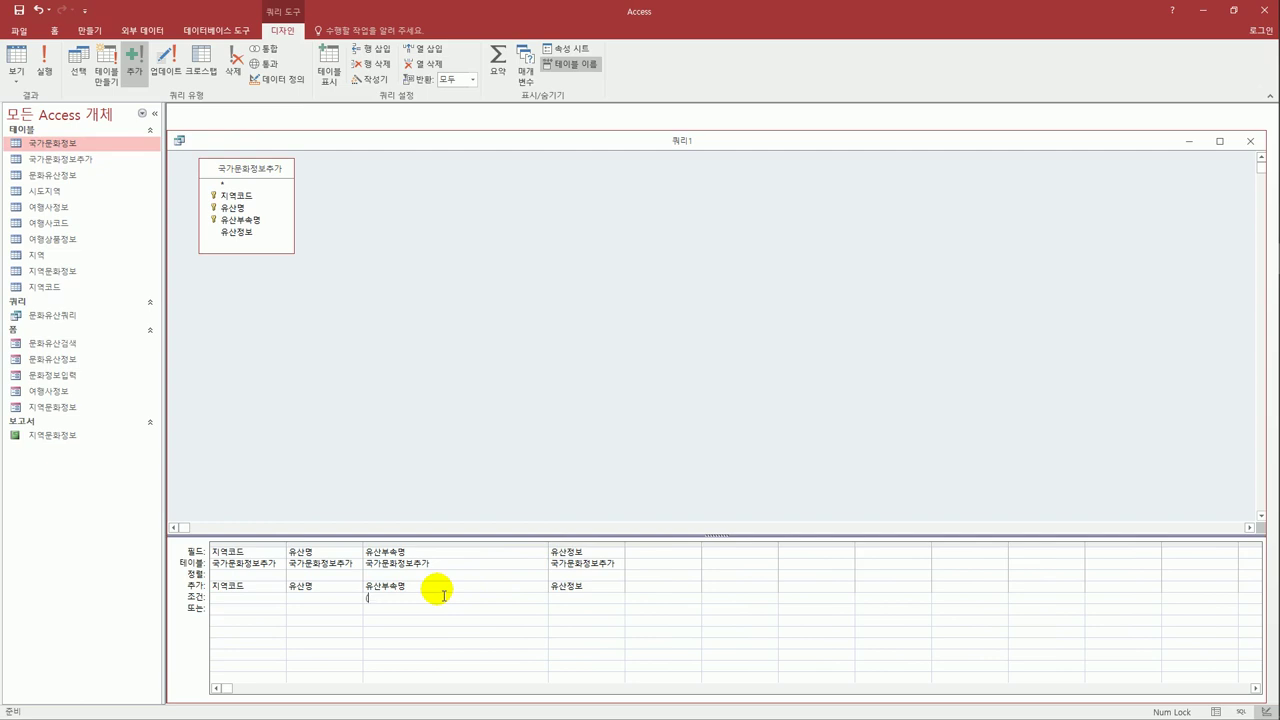
{"action": "type", "text": "(select "}
{"action": "type", "text": "유산부속"}
{"action": "type", "text": "속명"}
{"action": "key", "text": "BackSpace"}
{"action": "type", "text": "국가"}
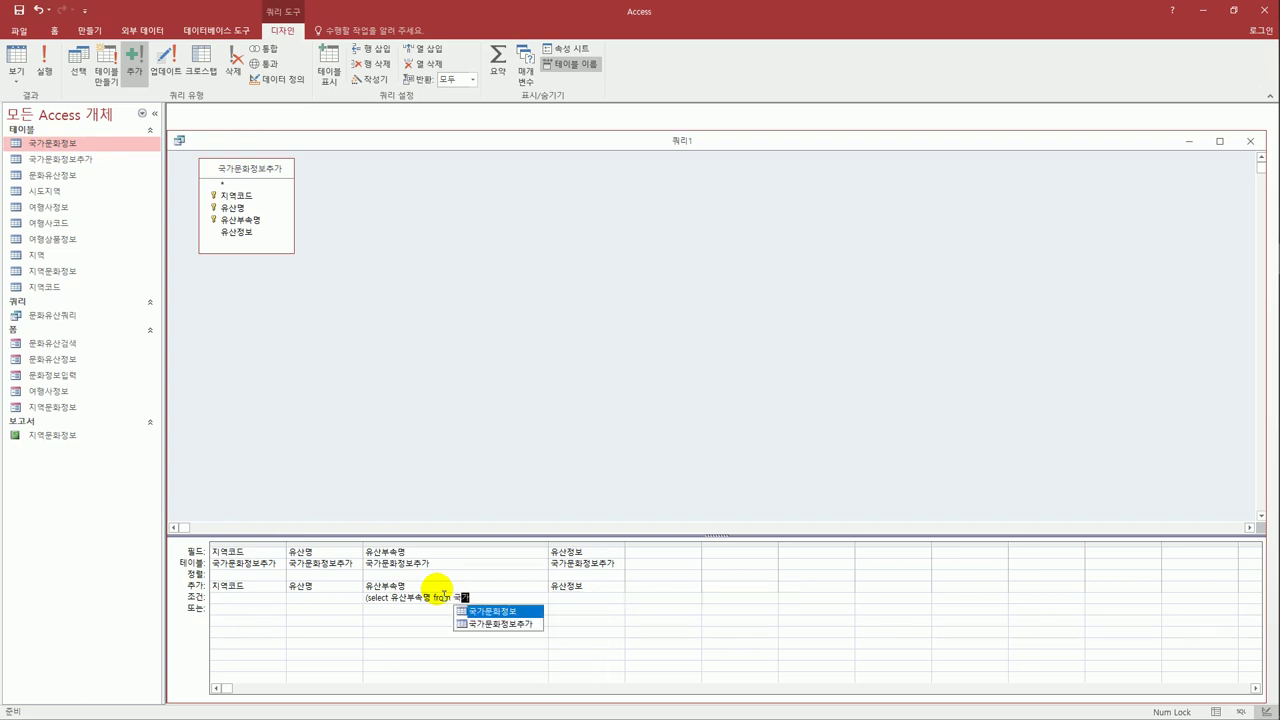
{"action": "type", "text": "문화정보)"}
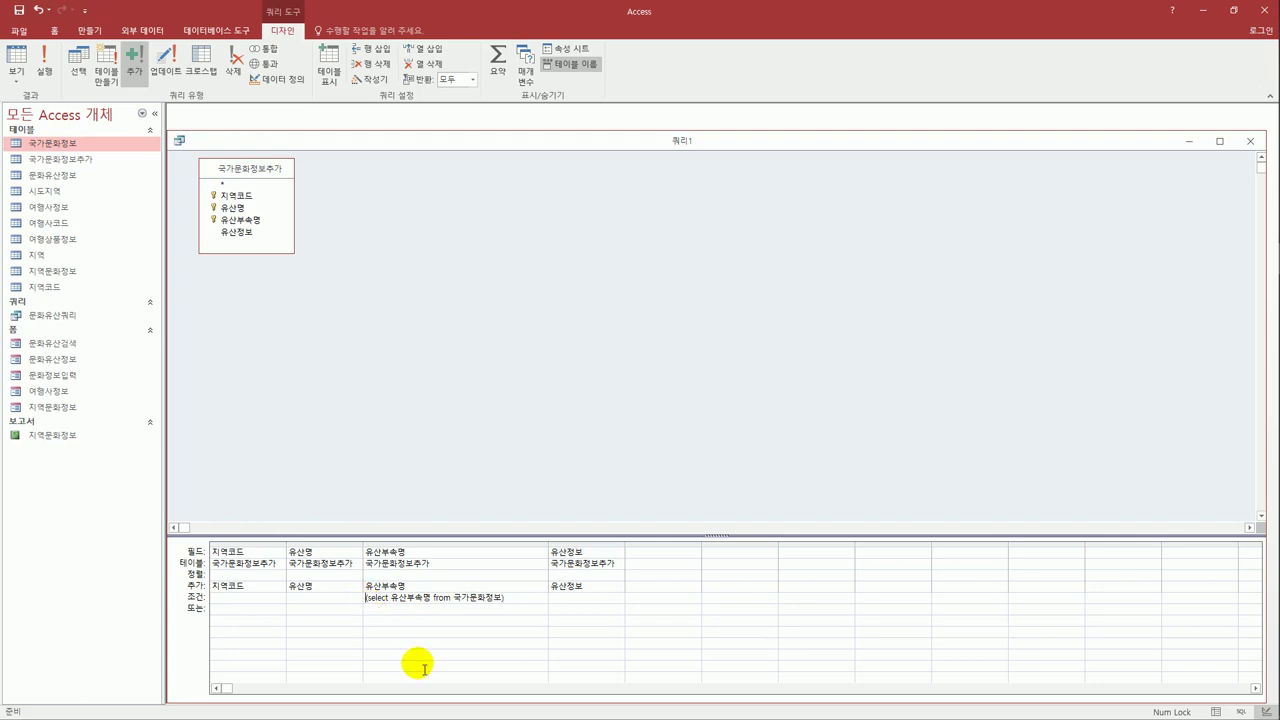
{"action": "type", "text": "not in"}
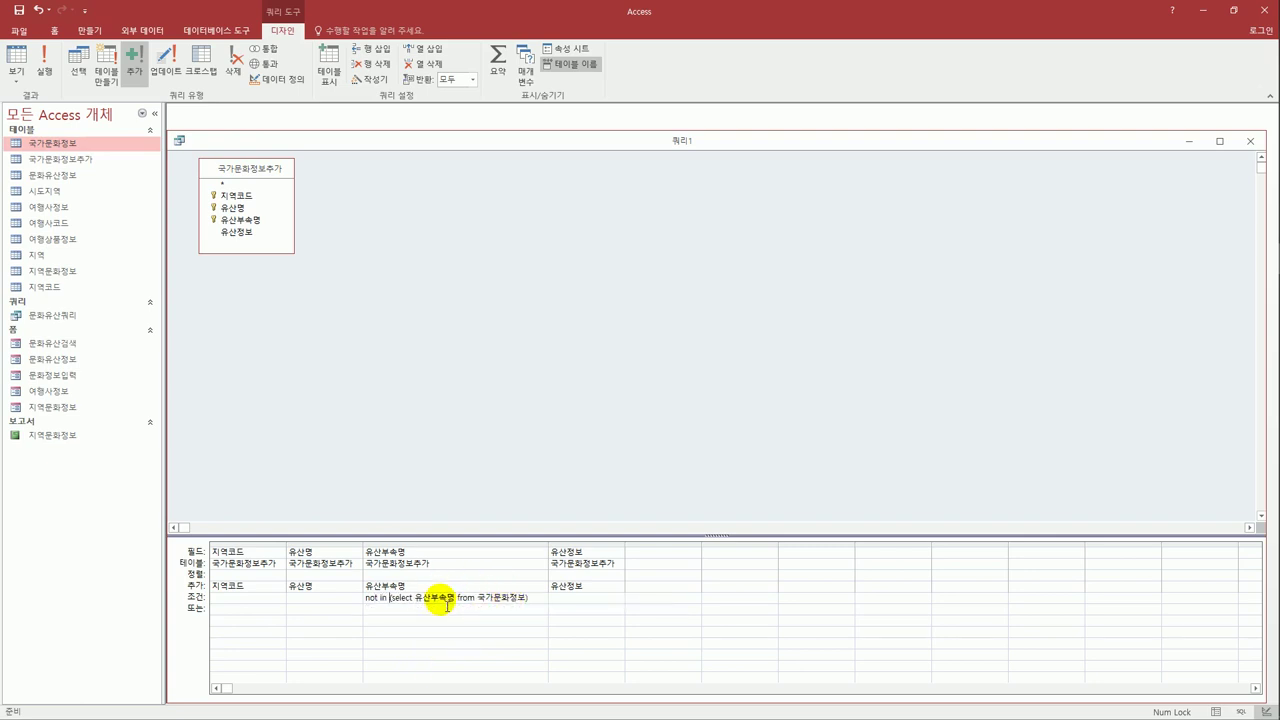
{"action": "left_click", "coordinate": [380, 612]}
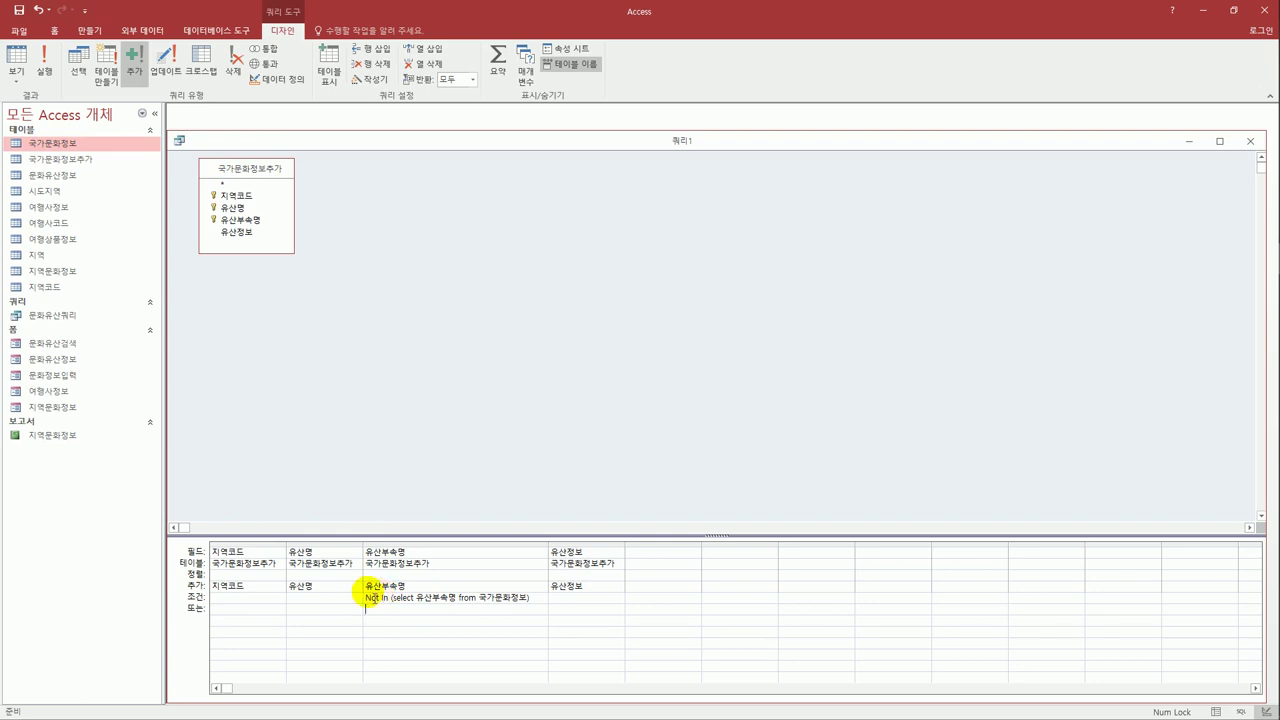
Step: Run the append query and agree to append the selected rows
{"action": "left_click", "coordinate": [44, 66]}
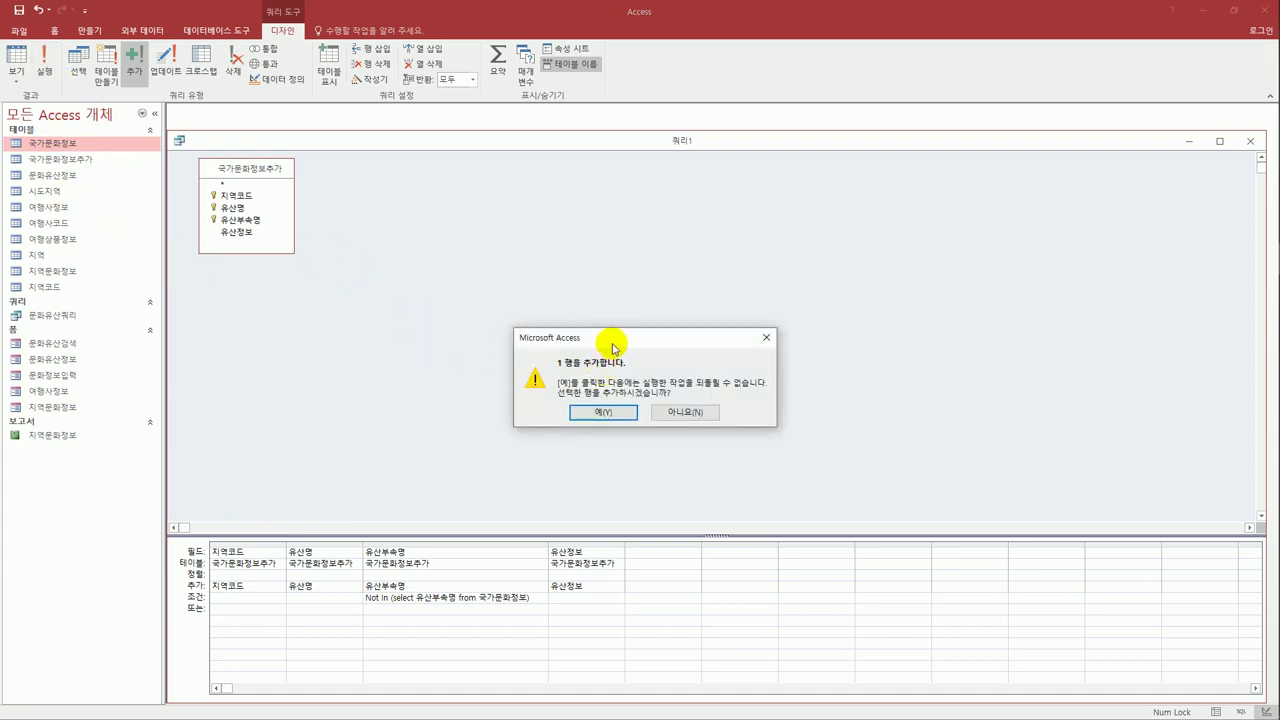
{"action": "left_click_drag", "start_coordinate": [609, 337], "coordinate": [517, 288]}
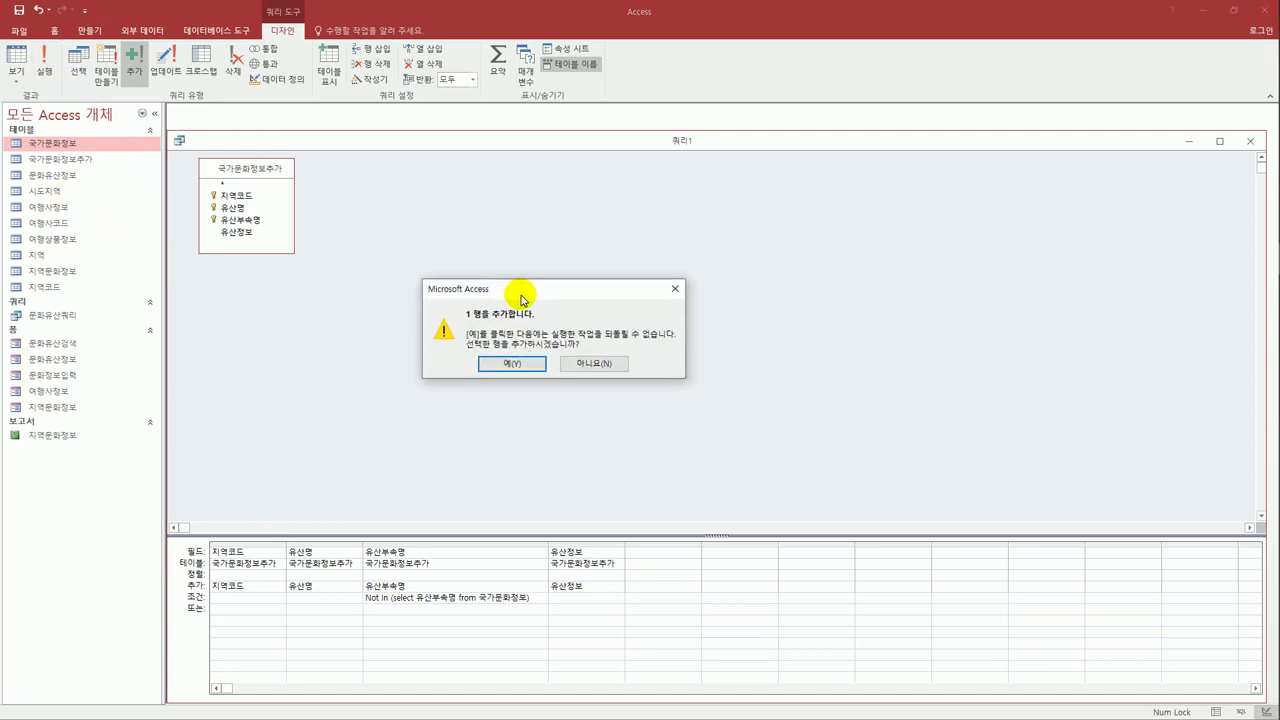
{"action": "left_click", "coordinate": [529, 364]}
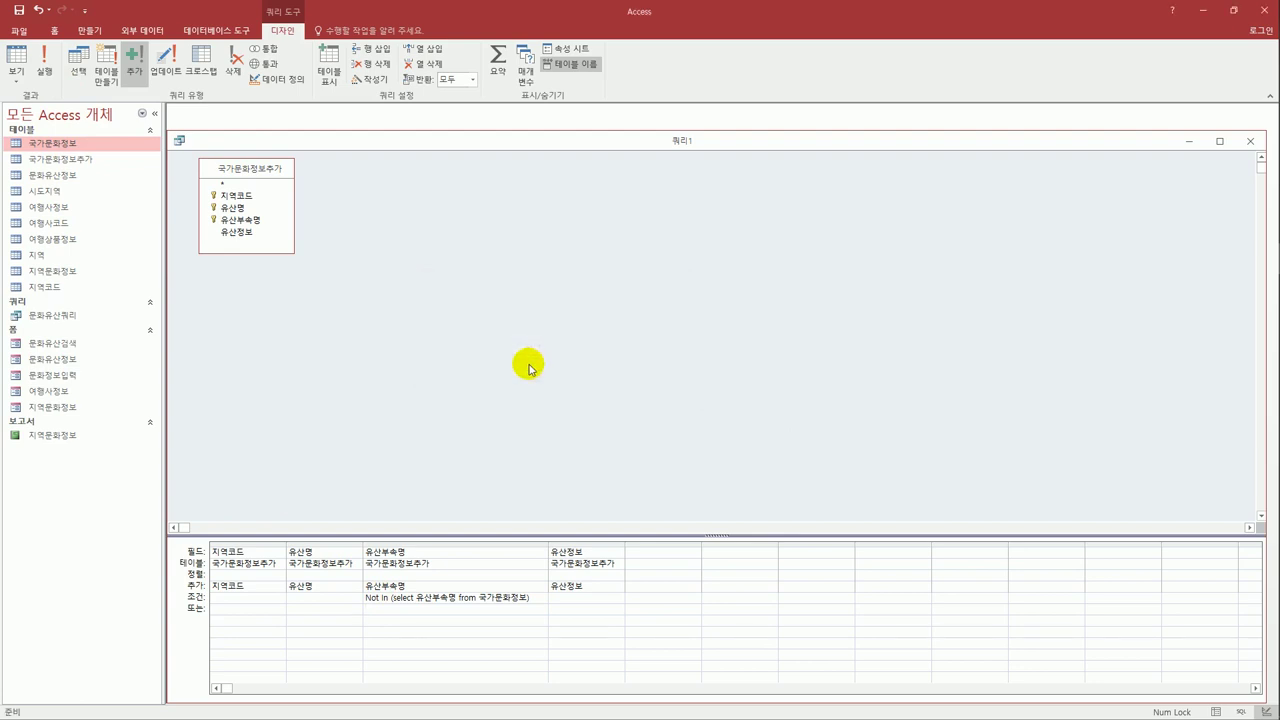
Step: Save the append query as 정보추가쿼리 and close it
{"action": "left_click", "coordinate": [18, 10]}
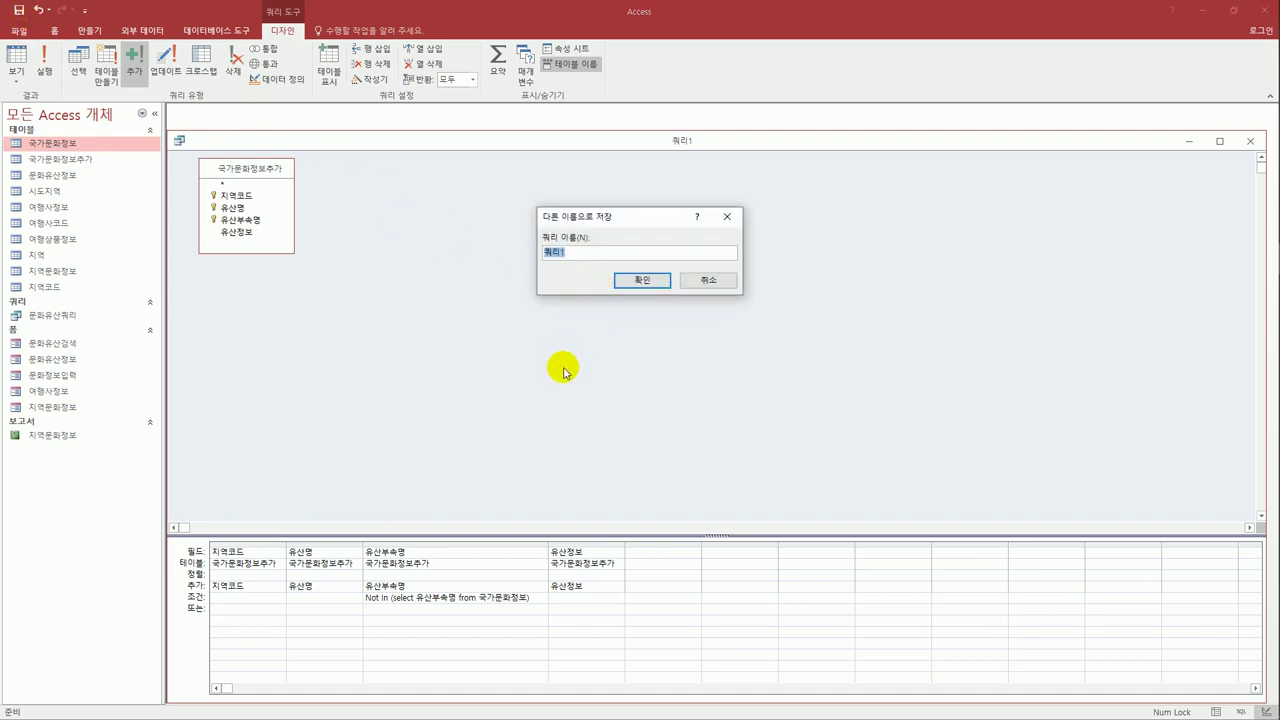
{"action": "type", "text": "w"}
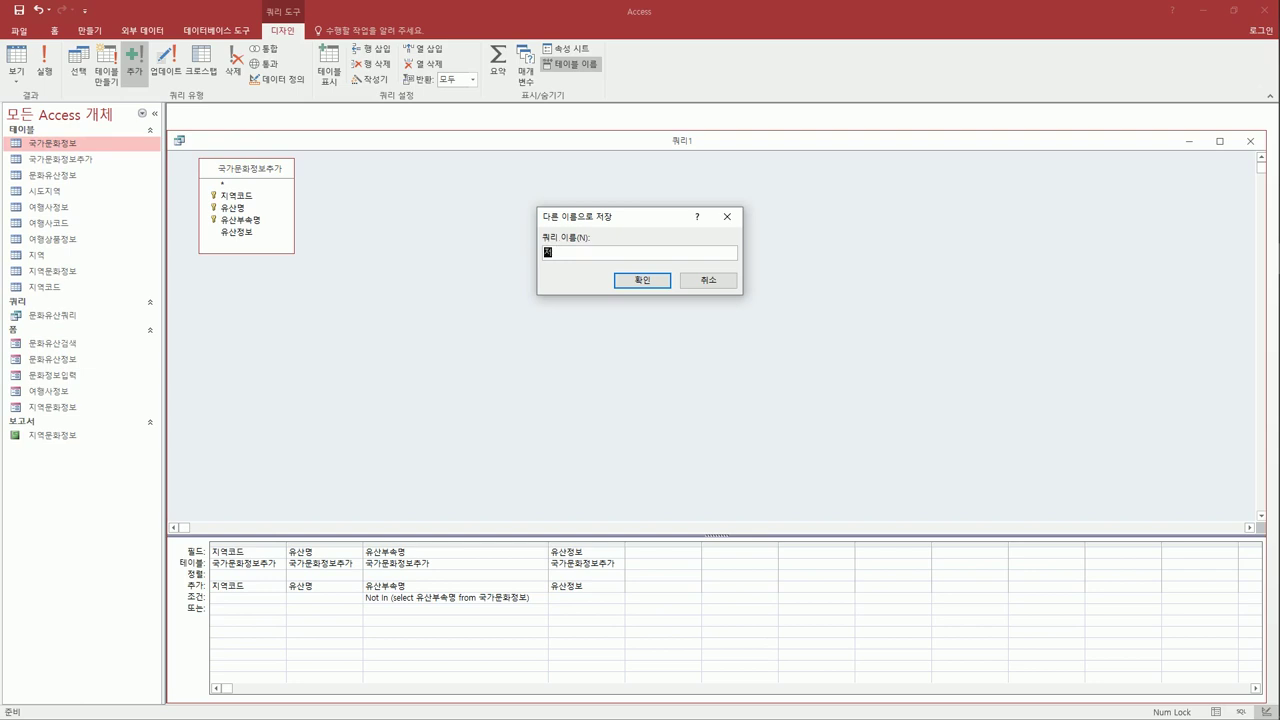
{"action": "type", "text": "정보추가쿼리"}
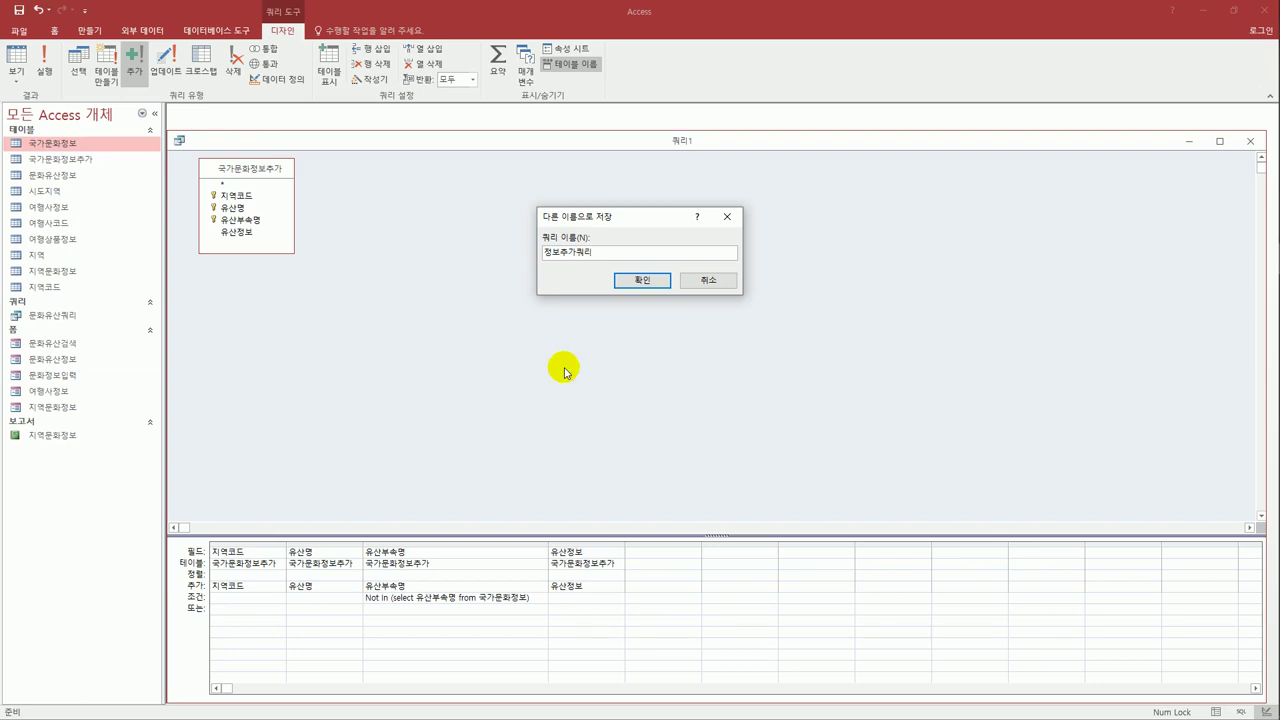
{"action": "left_click", "coordinate": [624, 281]}
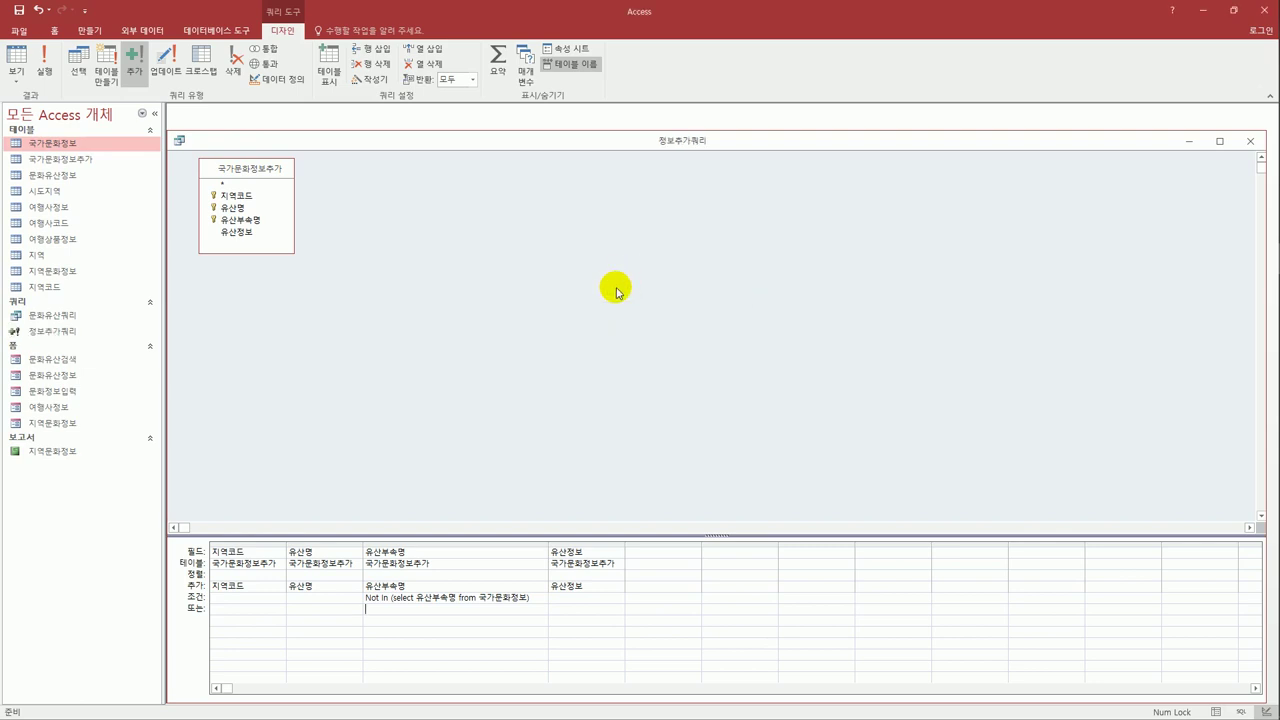
{"action": "left_click", "coordinate": [1250, 140]}
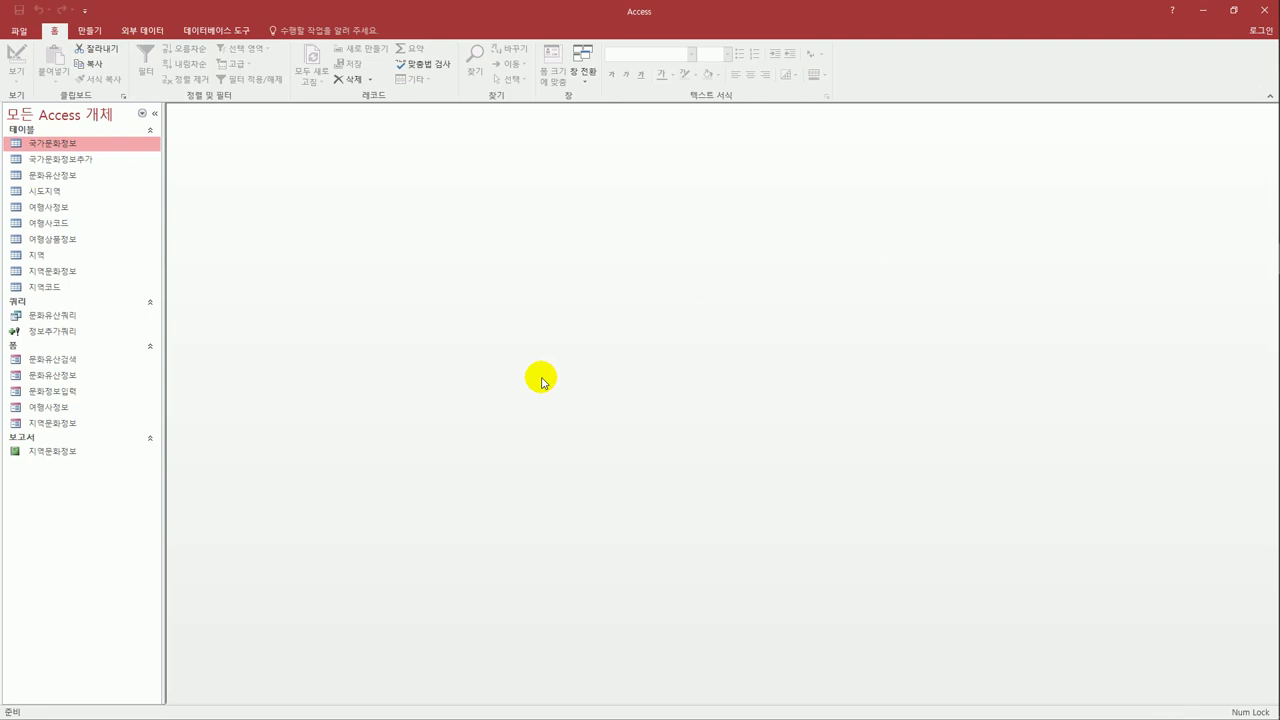
Step: Open the 여행상품정보 table in Design view and show the lookup properties of its 여행사 field in a smaller window
{"action": "left_click", "coordinate": [86, 242]}
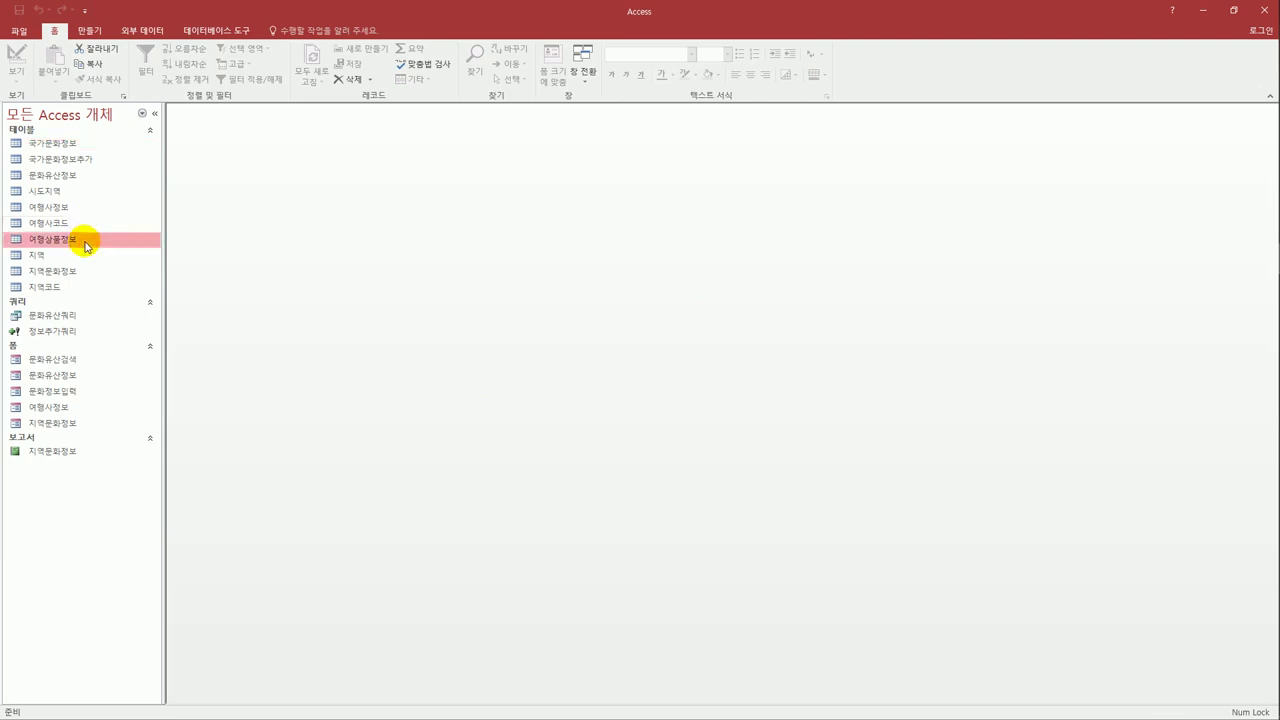
{"action": "right_click", "coordinate": [86, 245]}
{"action": "left_click", "coordinate": [128, 264]}
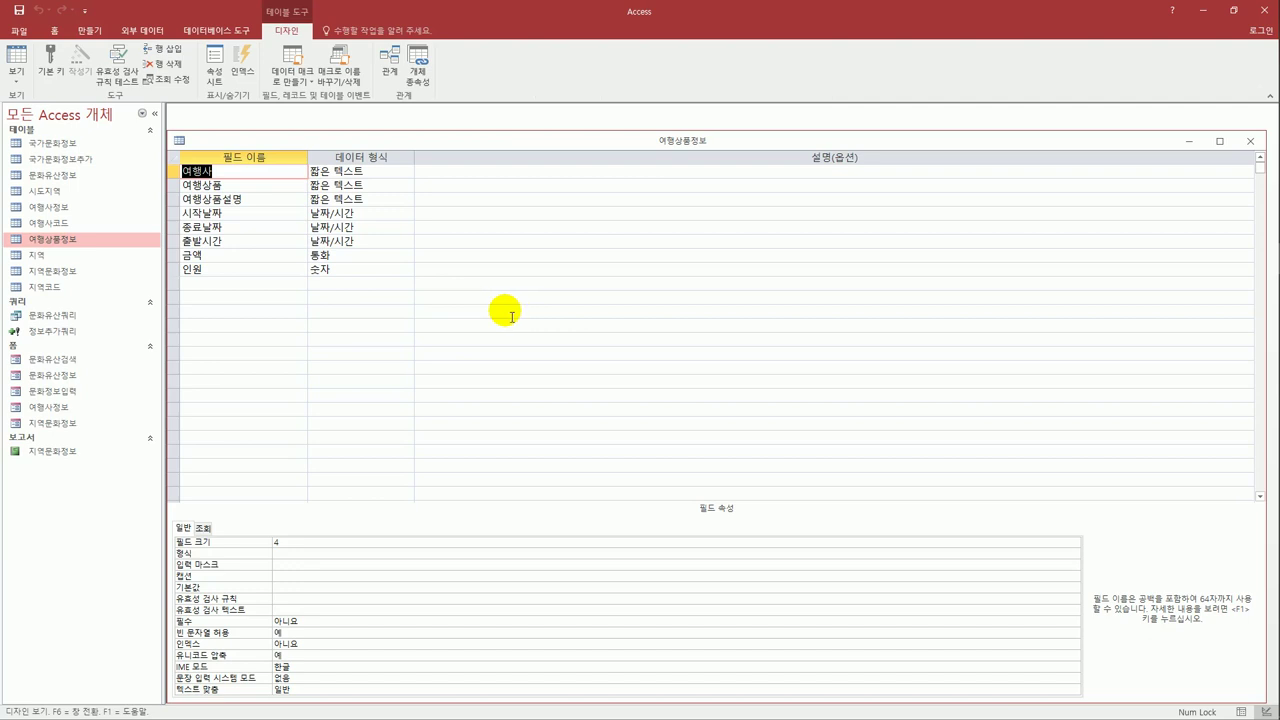
{"action": "left_click", "coordinate": [237, 177]}
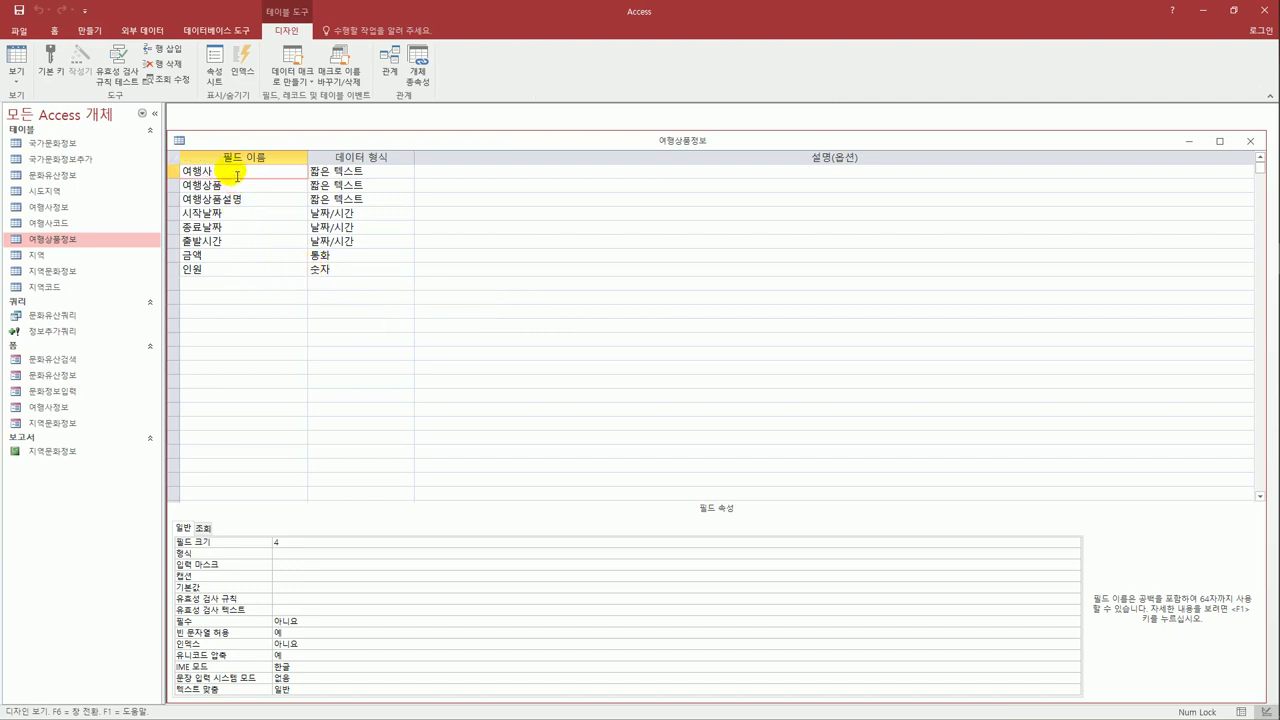
{"action": "left_click", "coordinate": [203, 528]}
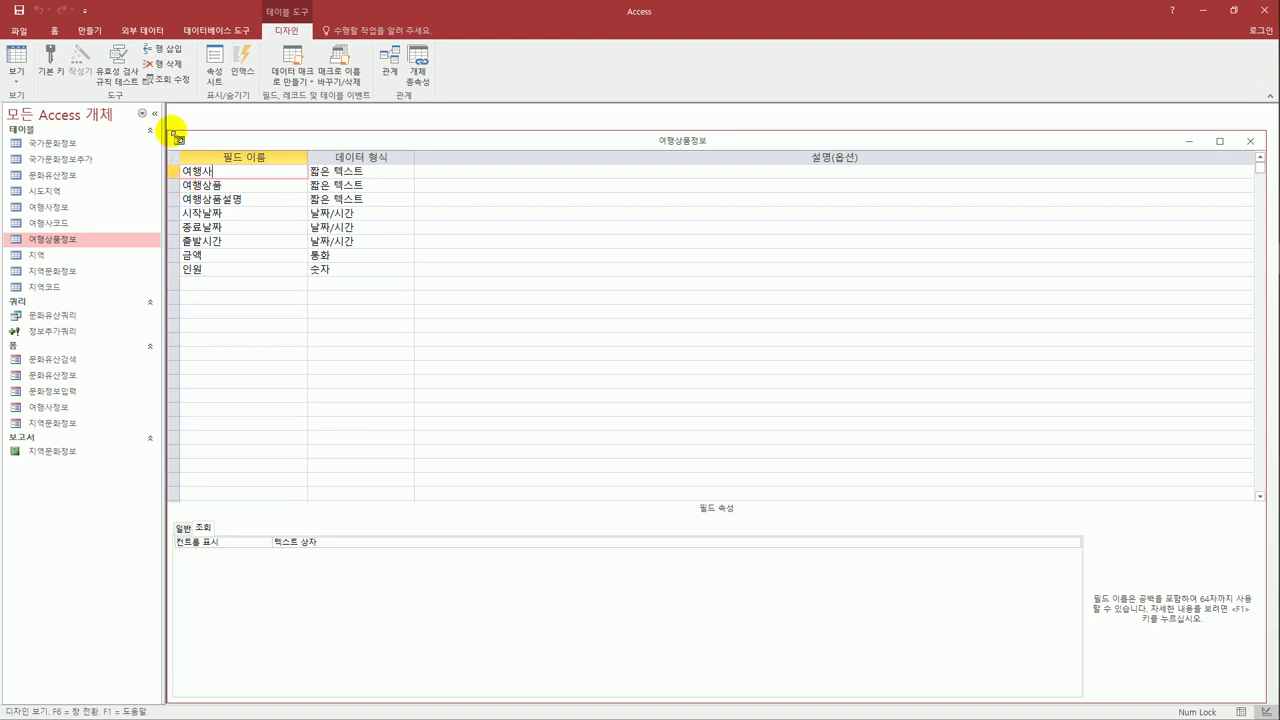
{"action": "left_click_drag", "start_coordinate": [169, 131], "coordinate": [298, 206]}
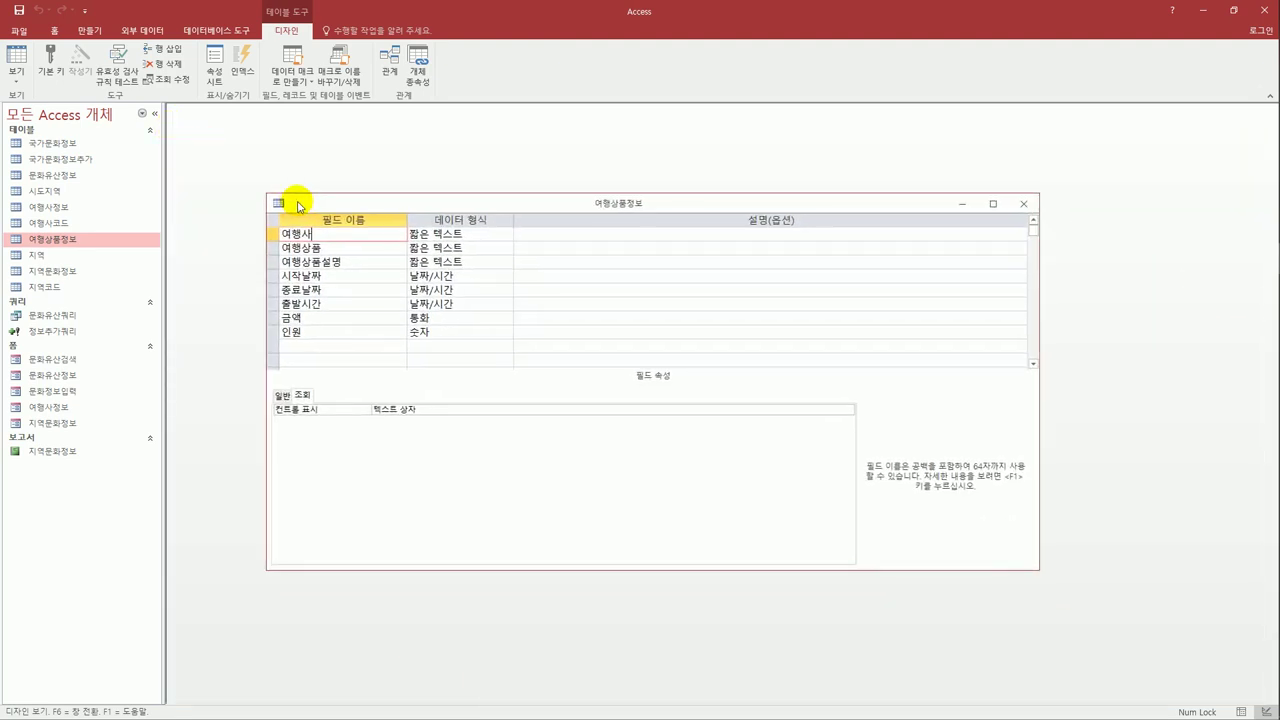
Step: Set the 여행사 field's display control to 콤보 상자
{"action": "left_click", "coordinate": [843, 411]}
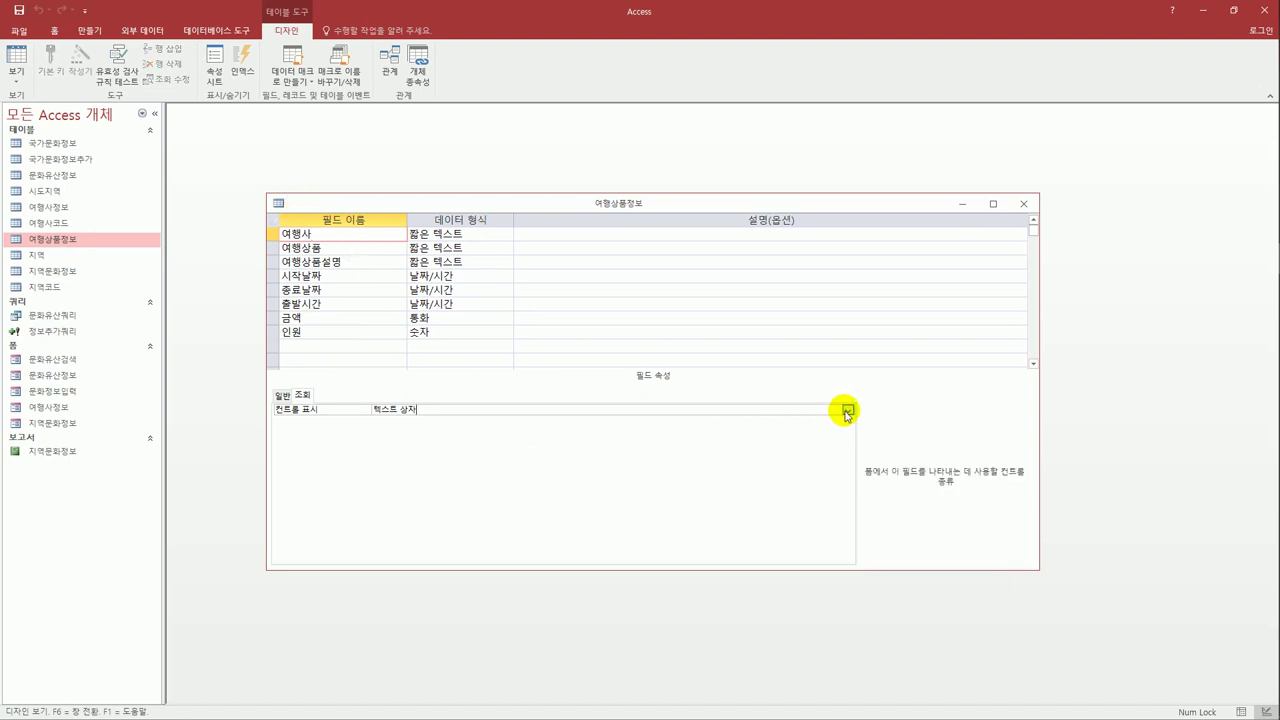
{"action": "left_click", "coordinate": [845, 411]}
{"action": "left_click", "coordinate": [688, 455]}
{"action": "left_click", "coordinate": [846, 410]}
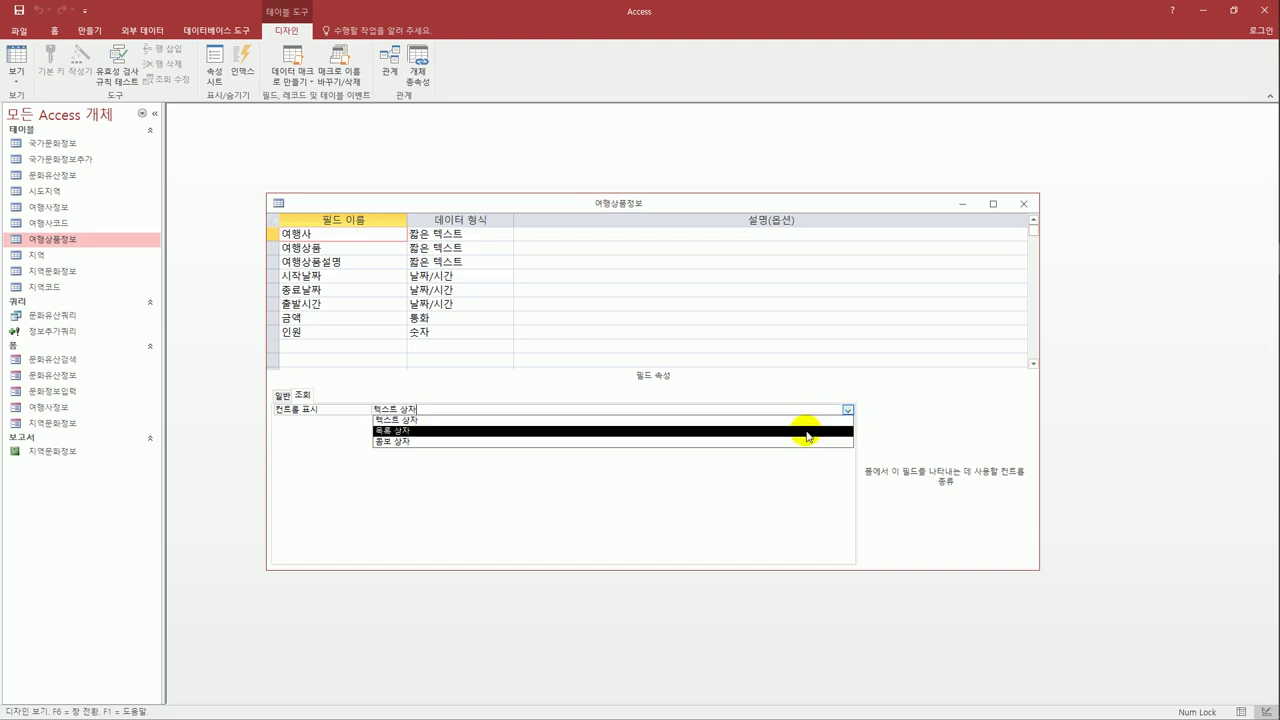
{"action": "left_click", "coordinate": [808, 441]}
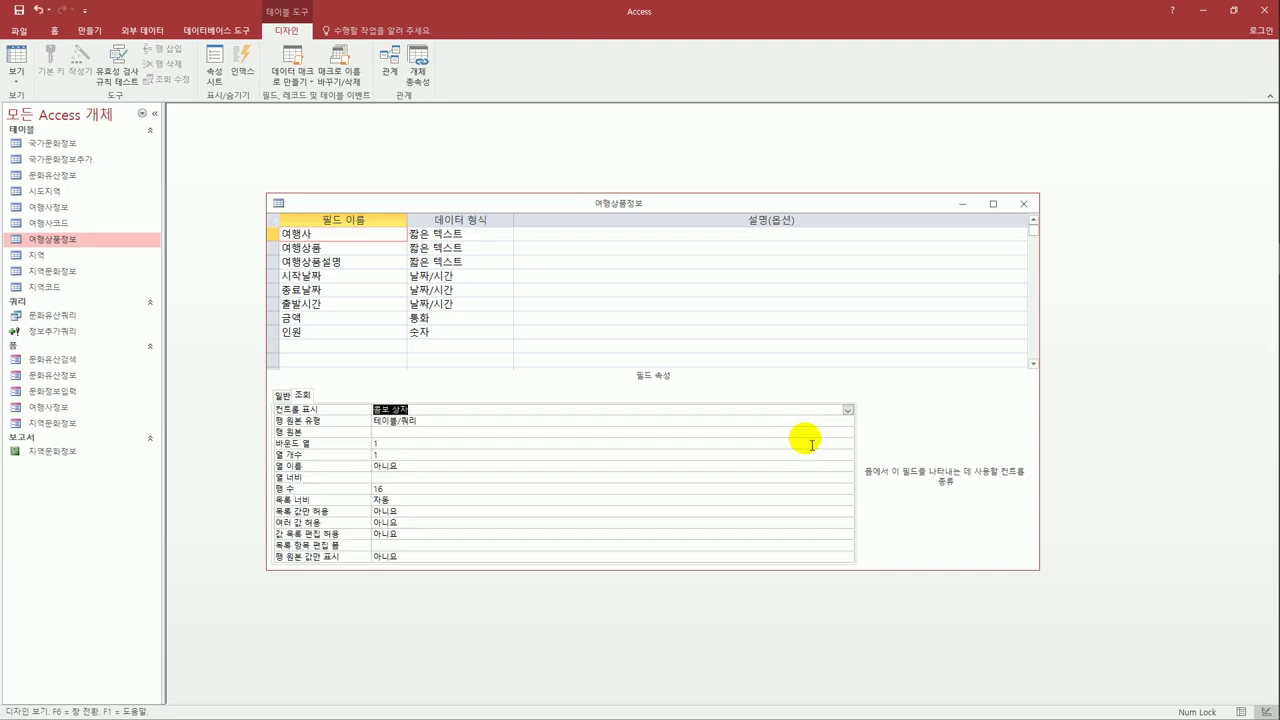
Step: Build the 여행사 lookup's row source from the 여행사코드 table with the fields 여행사, 전화번호 and 담당자, and save it
{"action": "left_click", "coordinate": [529, 433]}
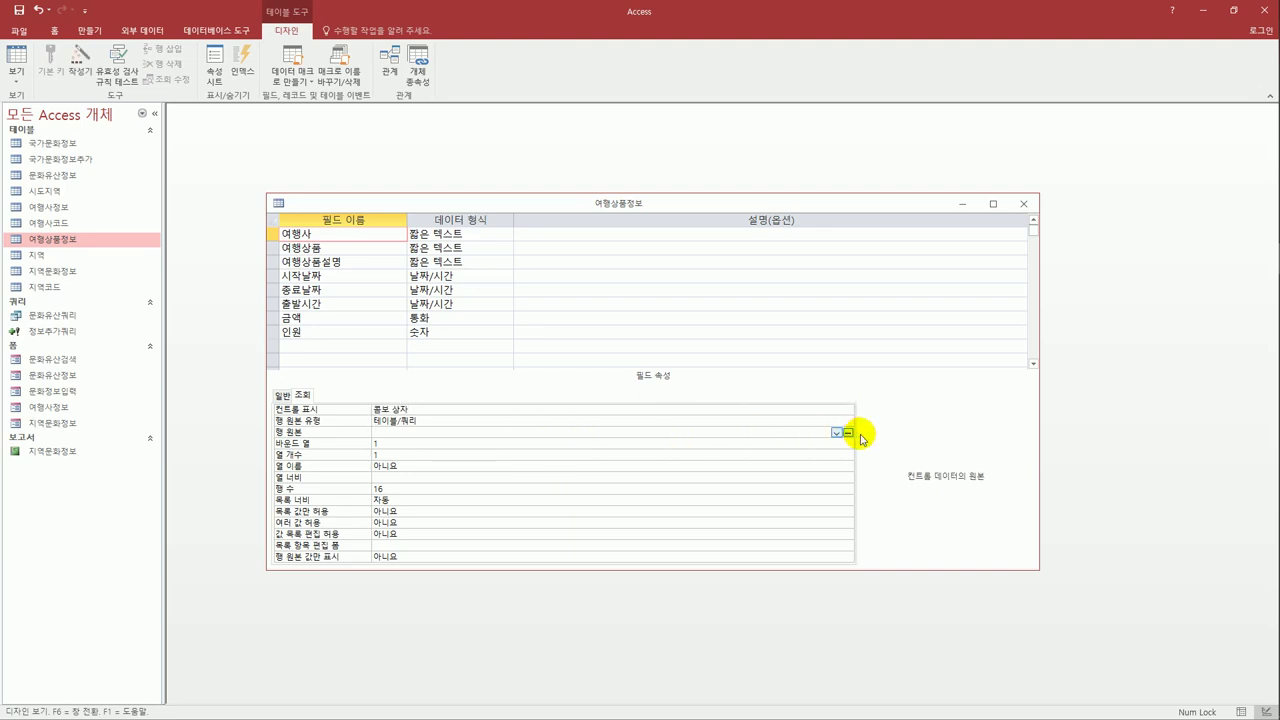
{"action": "left_click", "coordinate": [847, 433]}
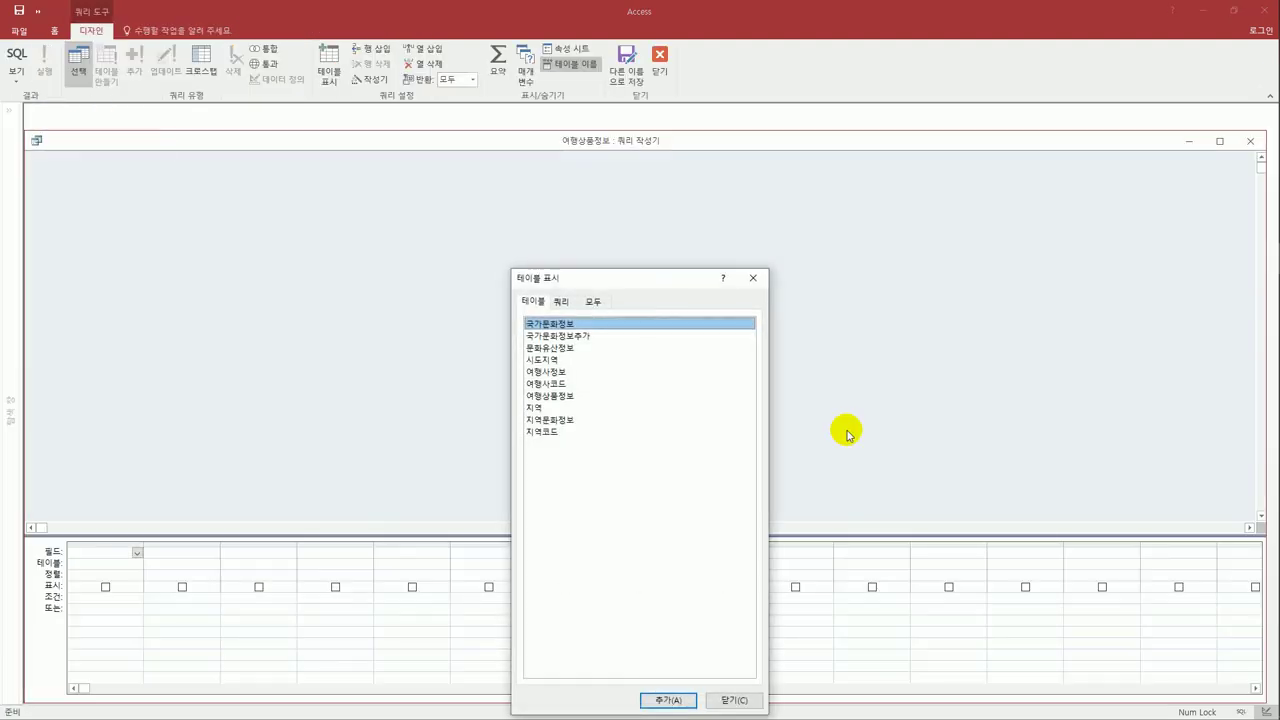
{"action": "double_click", "coordinate": [560, 384]}
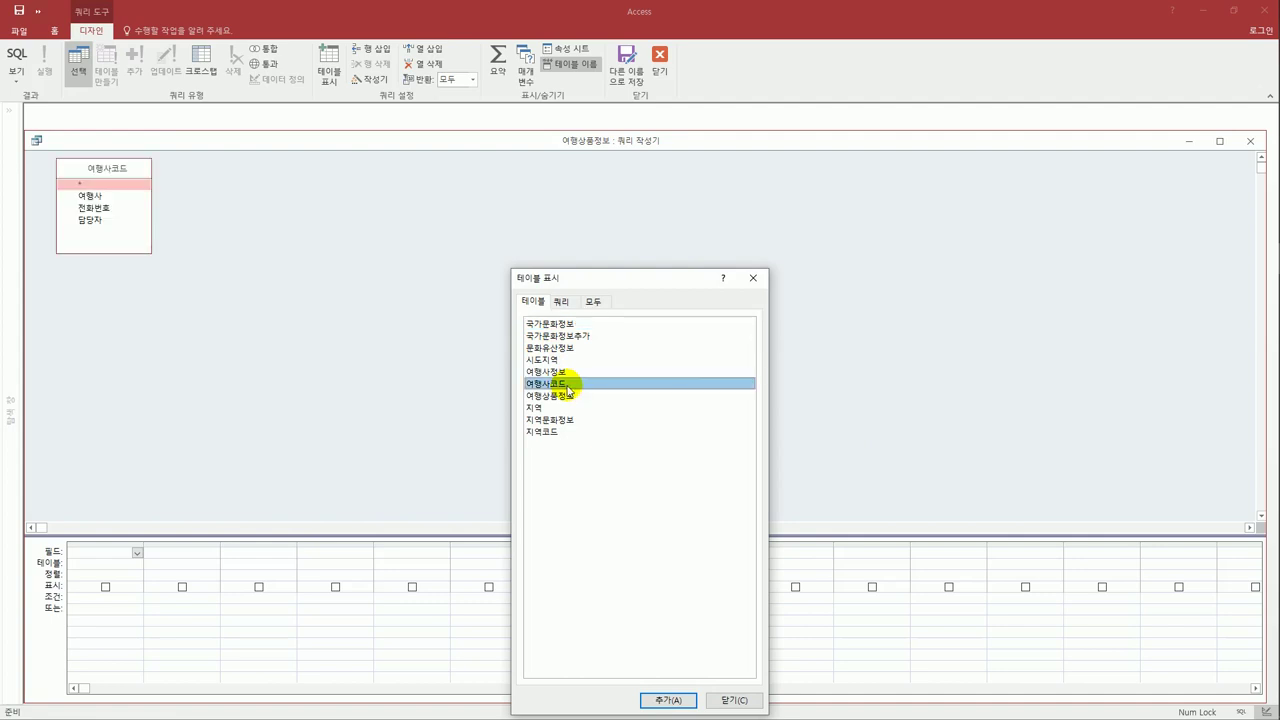
{"action": "left_click", "coordinate": [753, 278]}
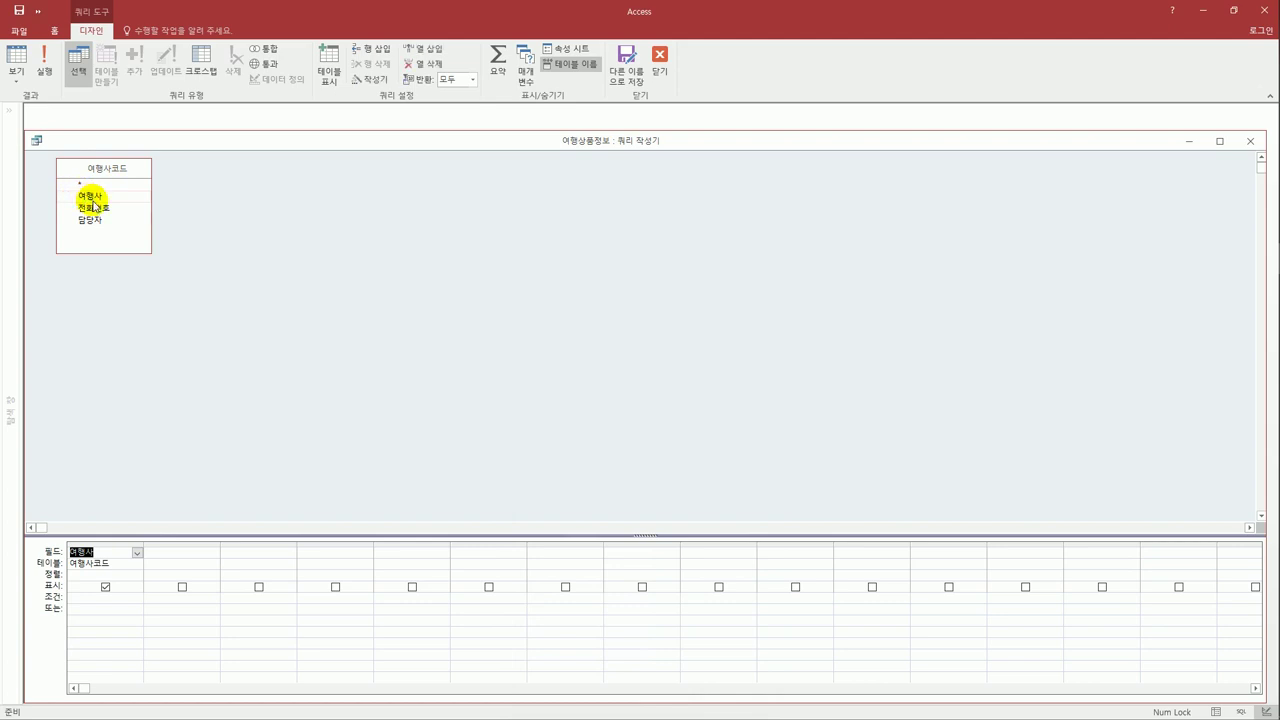
{"action": "double_click", "coordinate": [92, 208]}
{"action": "double_click", "coordinate": [92, 220]}
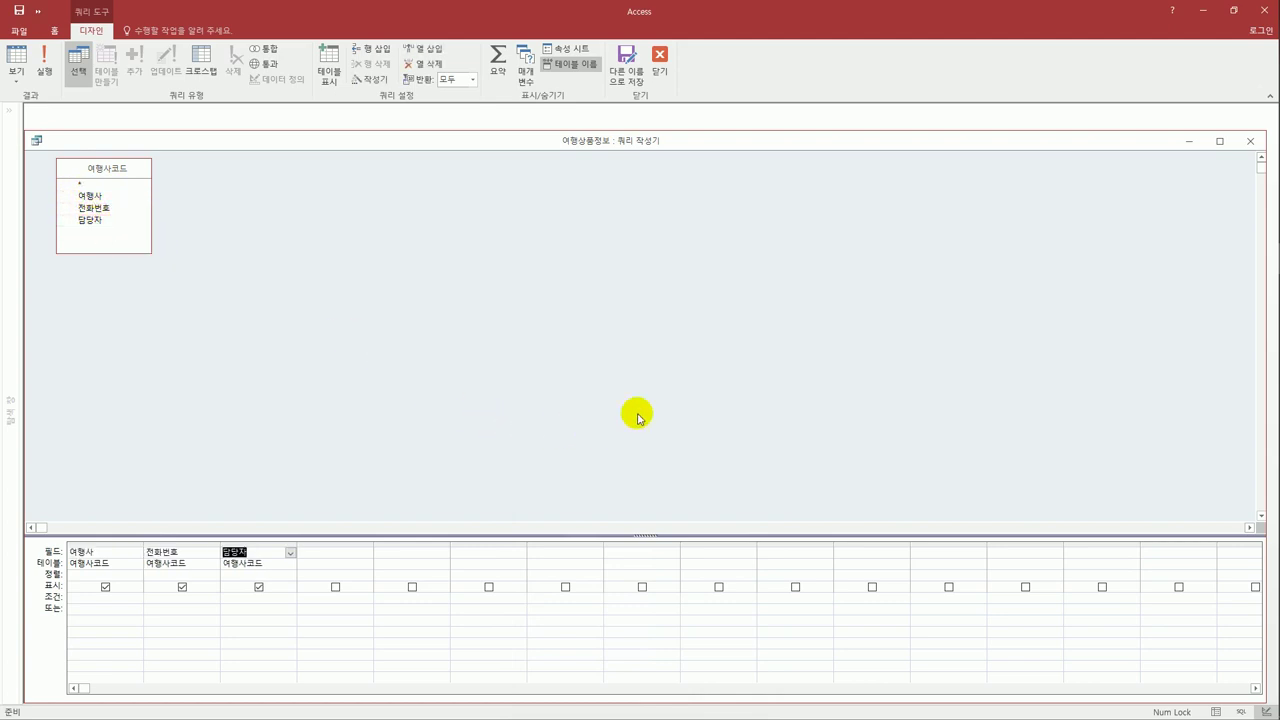
{"action": "left_click", "coordinate": [1250, 141]}
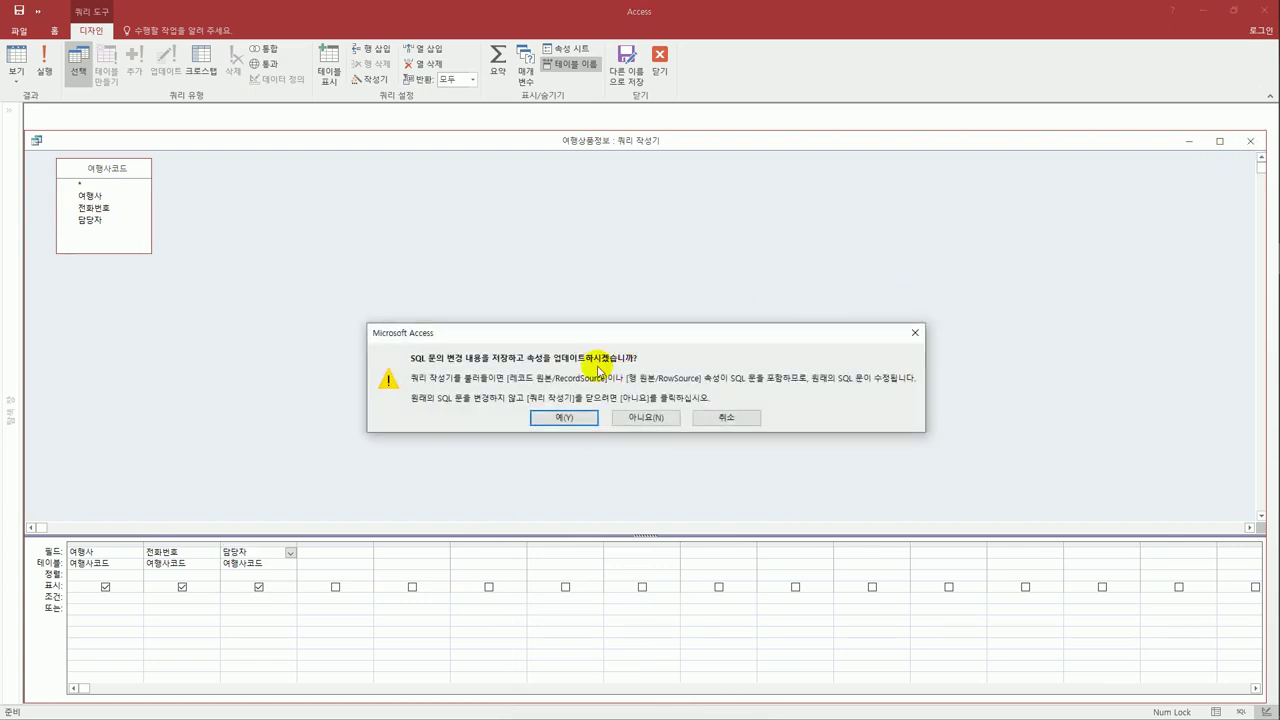
{"action": "left_click", "coordinate": [536, 420]}
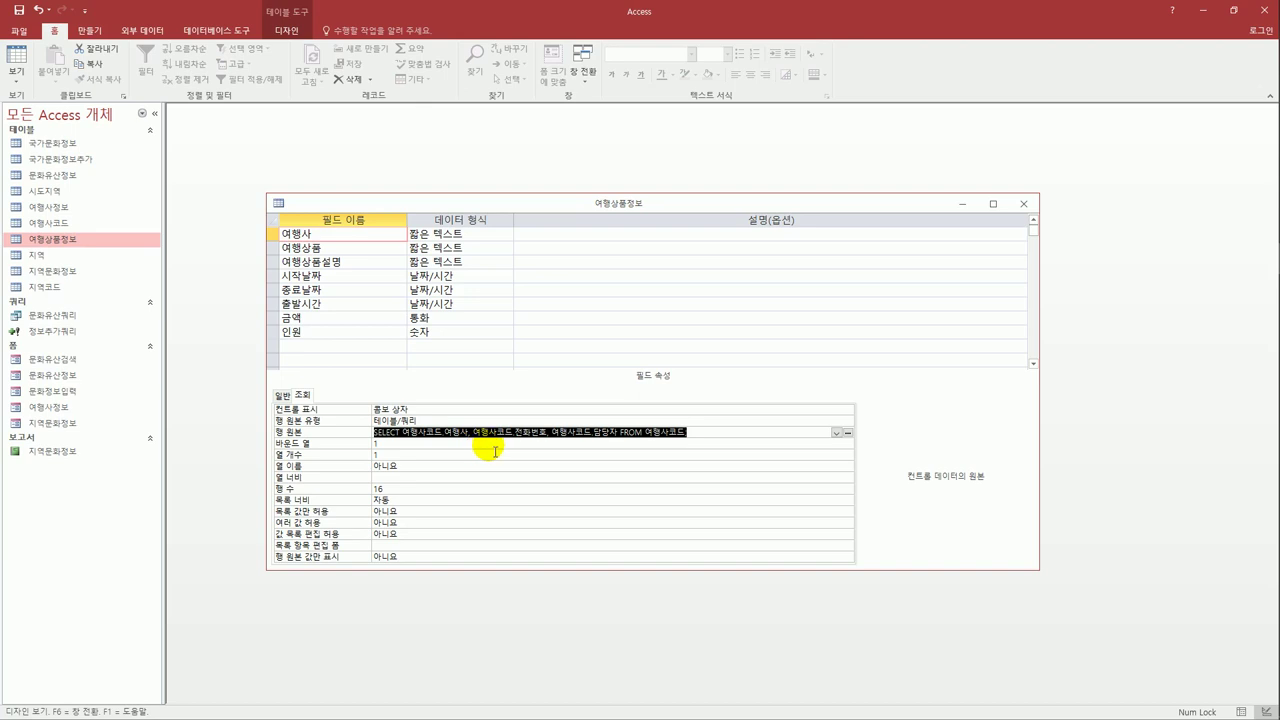
Step: Sort the row source query by 전화번호 in ascending order and save the updated SQL statement
{"action": "left_click", "coordinate": [847, 432]}
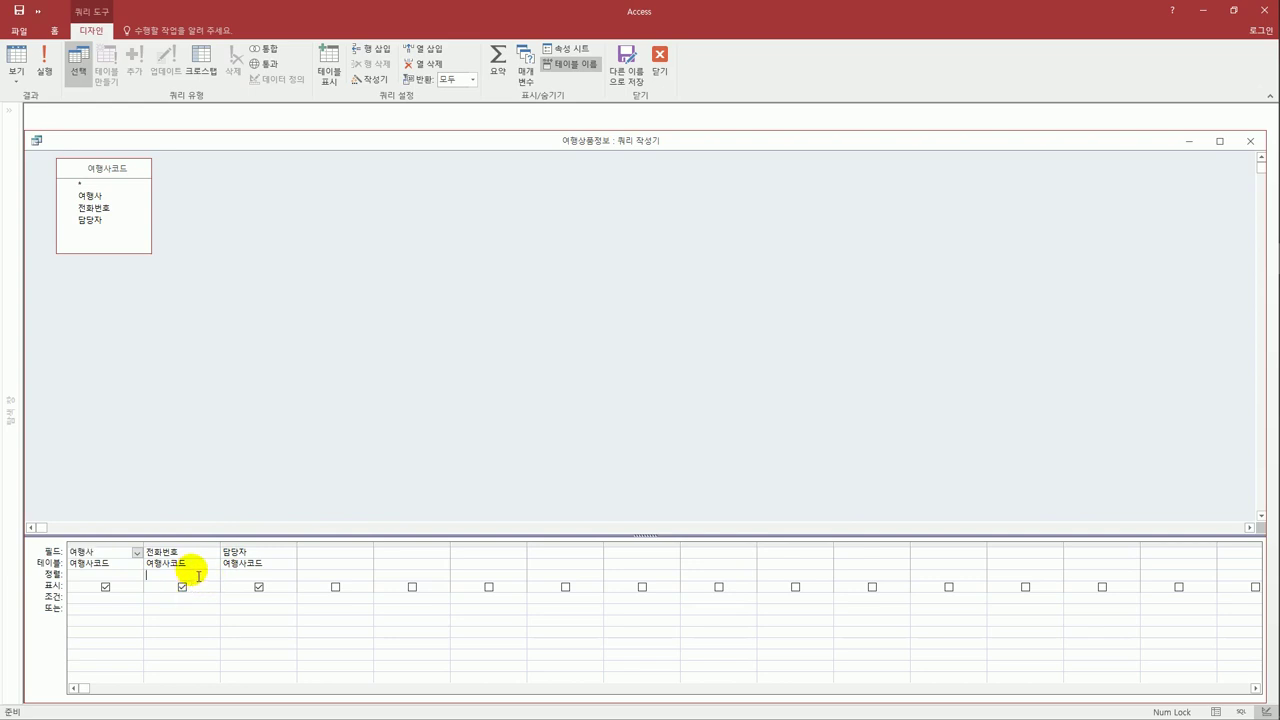
{"action": "left_click", "coordinate": [200, 575]}
{"action": "left_click", "coordinate": [214, 575]}
{"action": "left_click", "coordinate": [211, 589]}
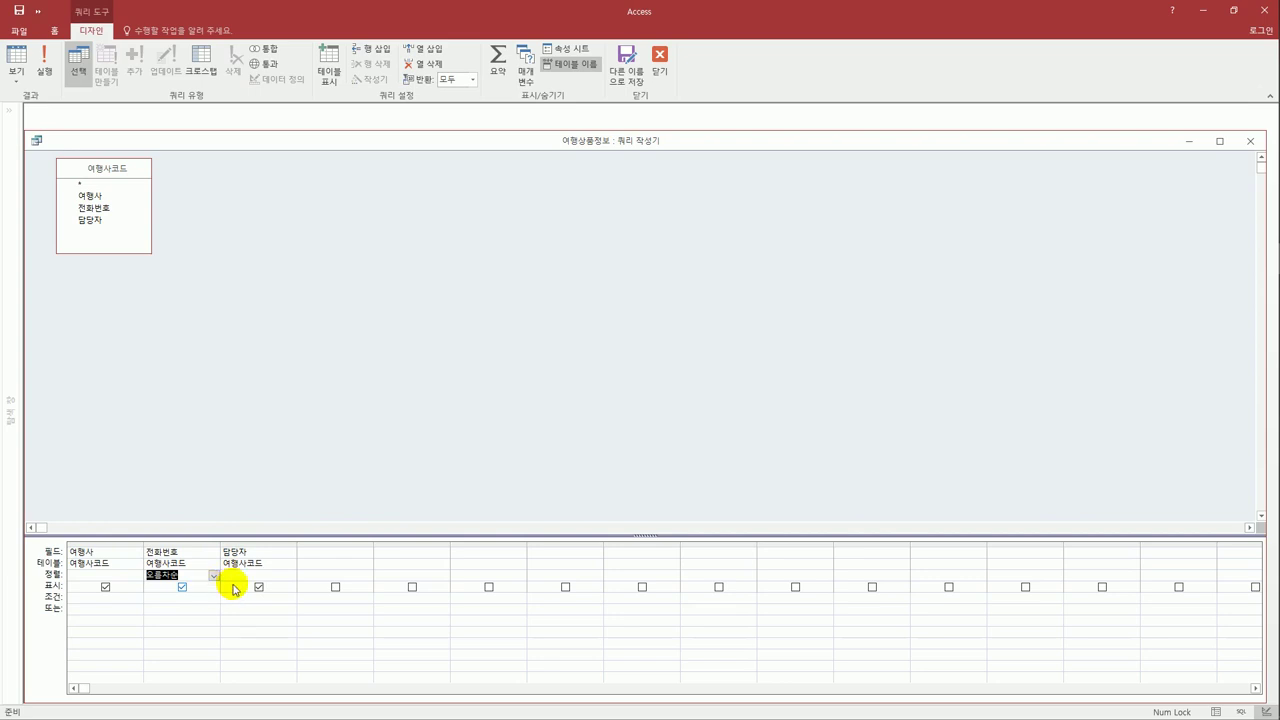
{"action": "left_click", "coordinate": [1242, 145]}
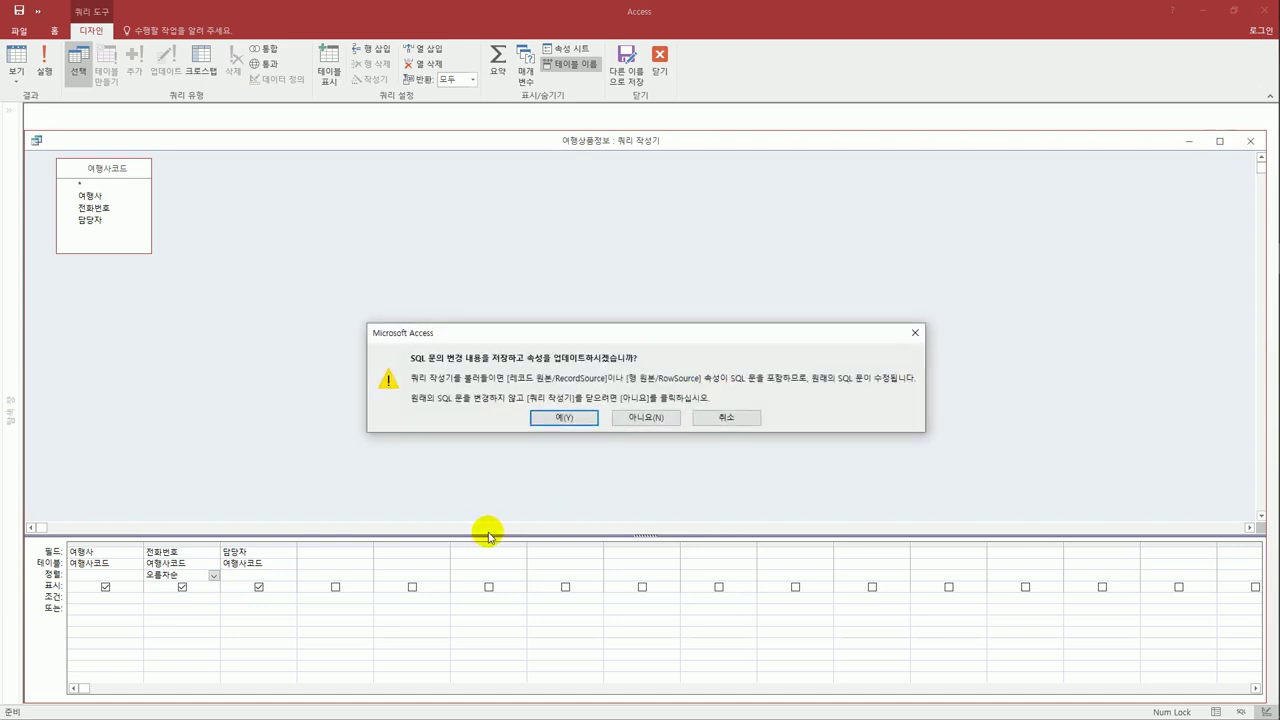
{"action": "left_click", "coordinate": [540, 423]}
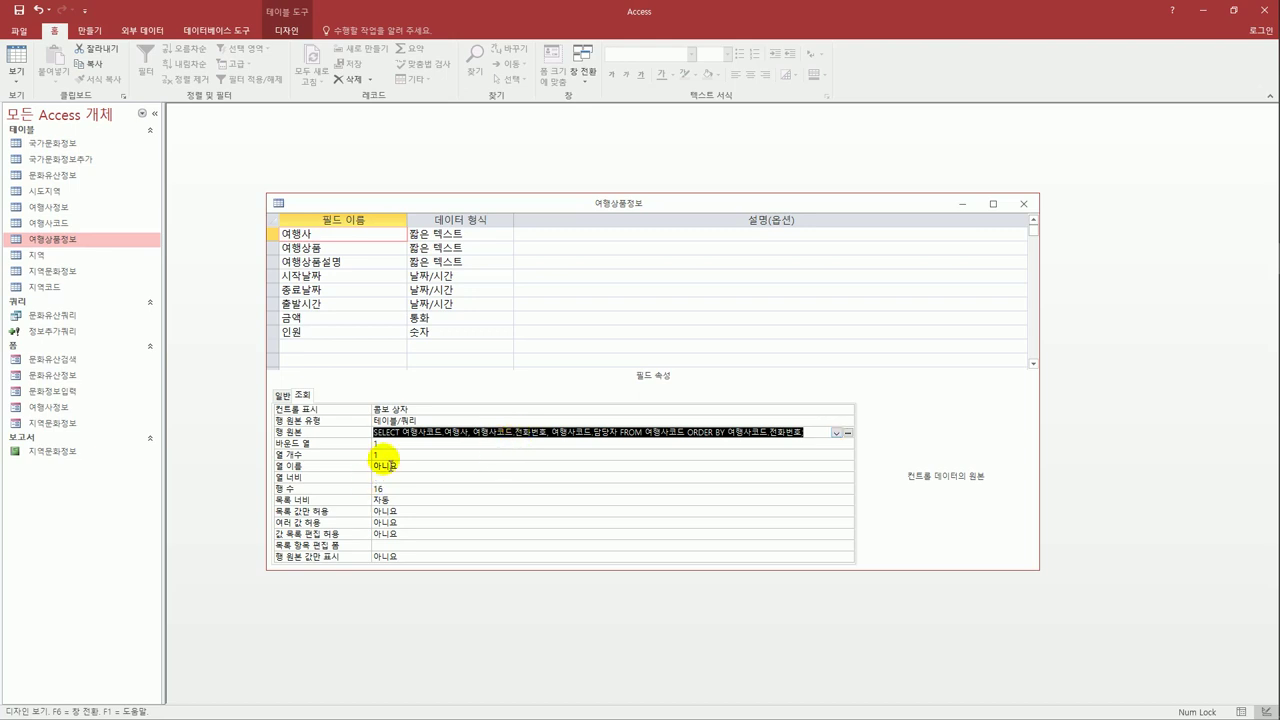
Step: Set the lookup's column count to 3 and its column widths to 1cm;2cm;2cm
{"action": "left_click", "coordinate": [380, 453]}
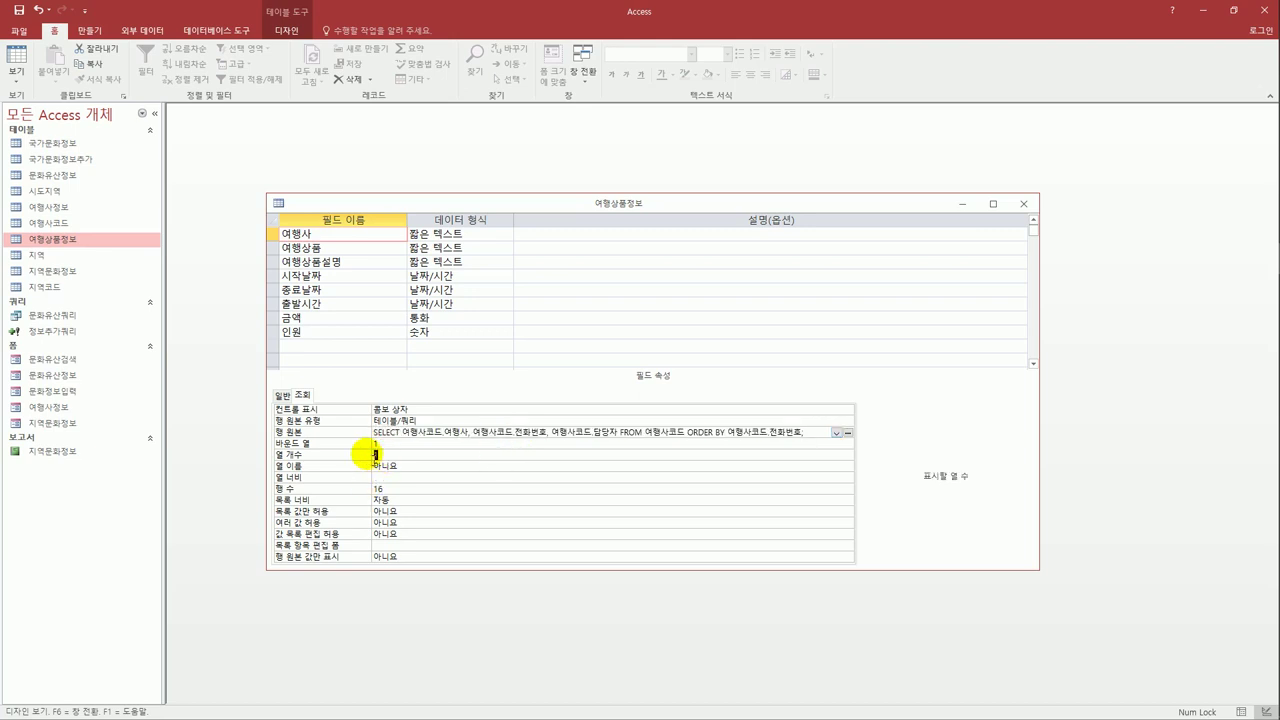
{"action": "type", "text": "3"}
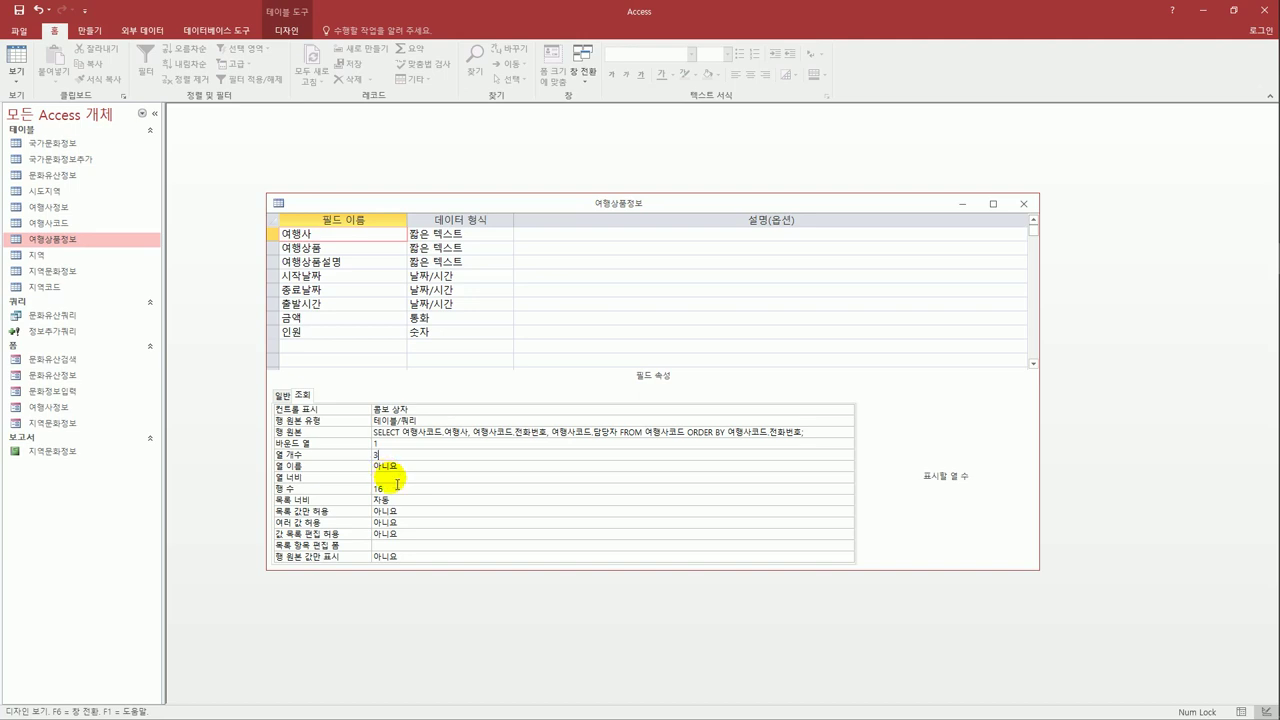
{"action": "left_click", "coordinate": [396, 481]}
{"action": "type", "text": "1;2"}
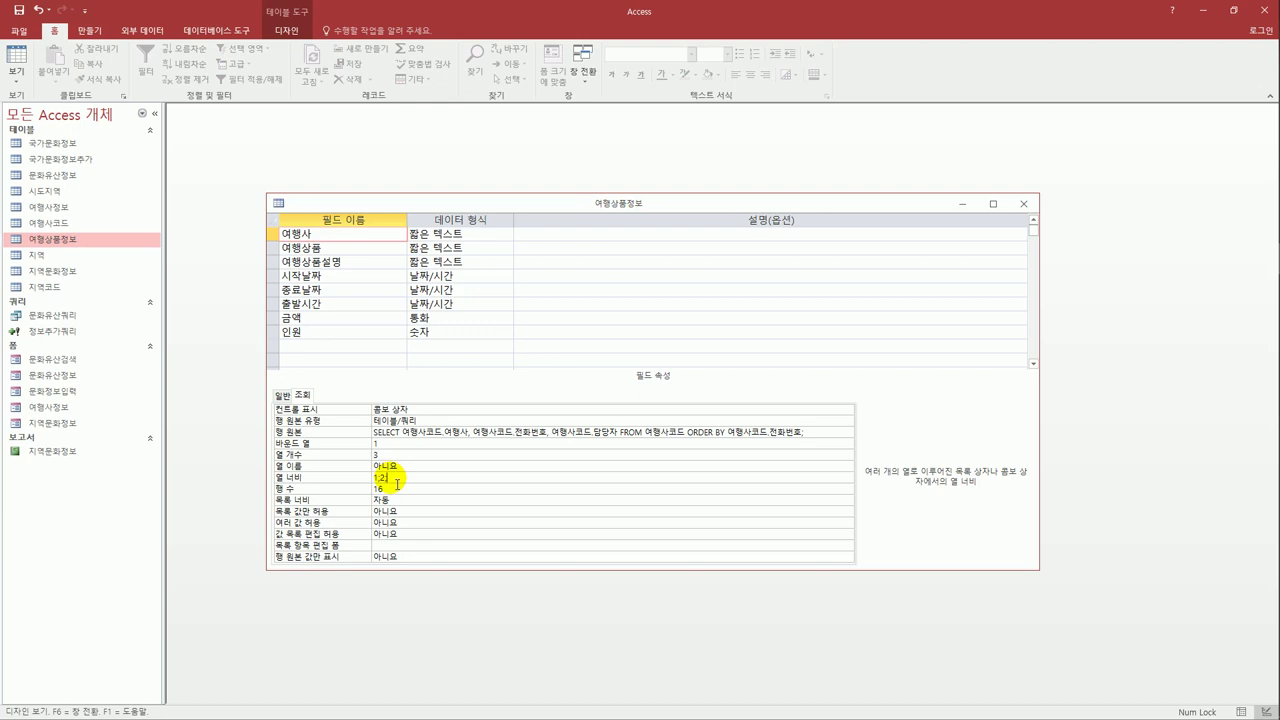
{"action": "type", "text": ";2"}
Step: Set the lookup's list width to 6 cm and limit entries to the list values (목록 값만 허용: 예)
{"action": "double_click", "coordinate": [376, 500]}
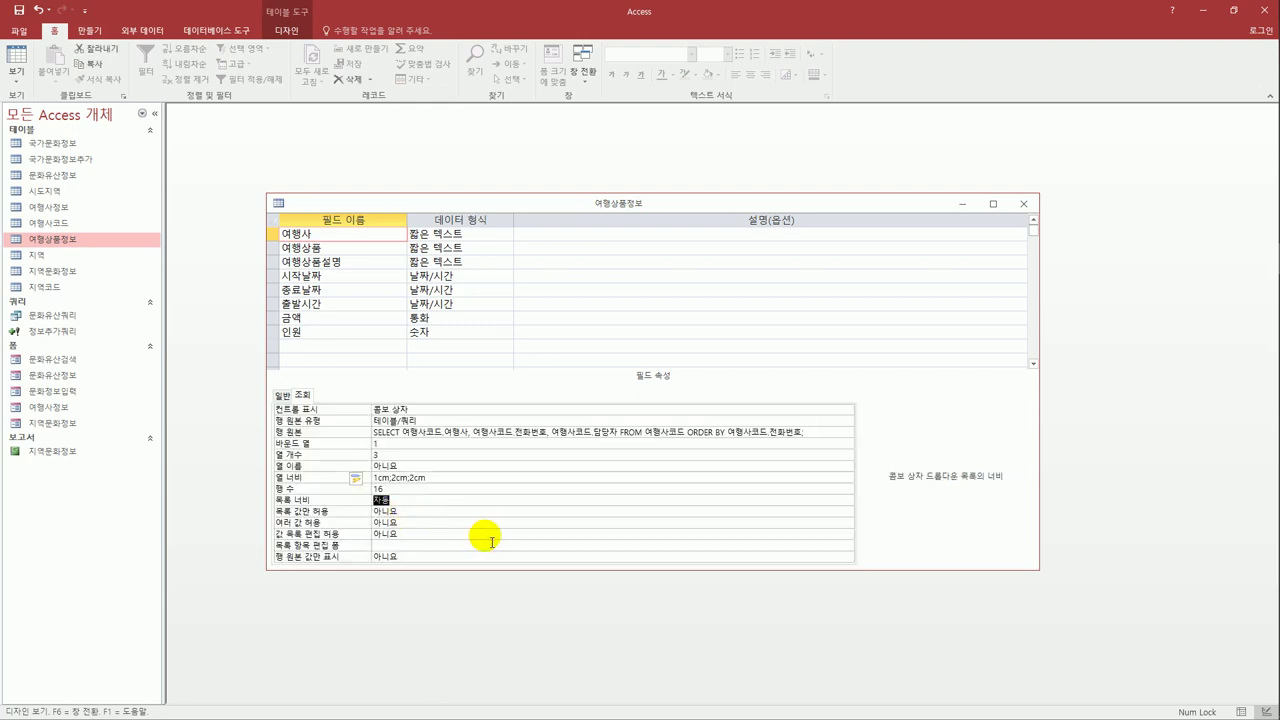
{"action": "type", "text": "6"}
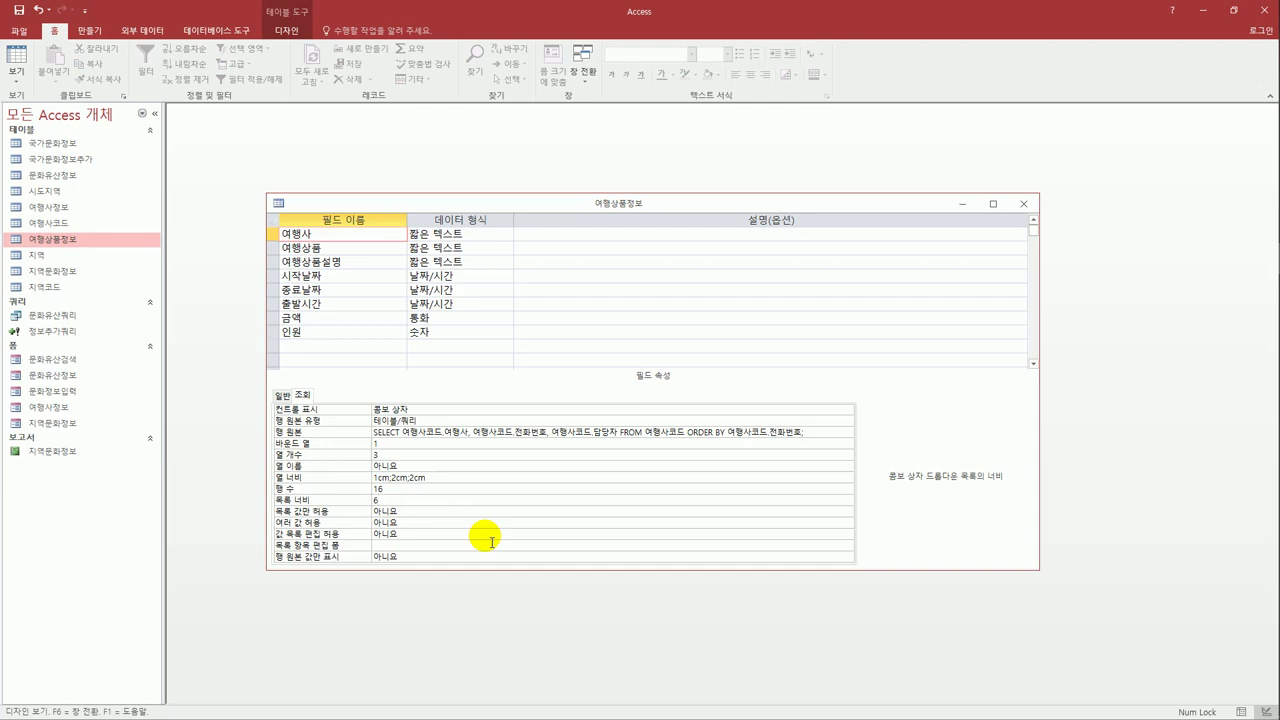
{"action": "left_click", "coordinate": [403, 513]}
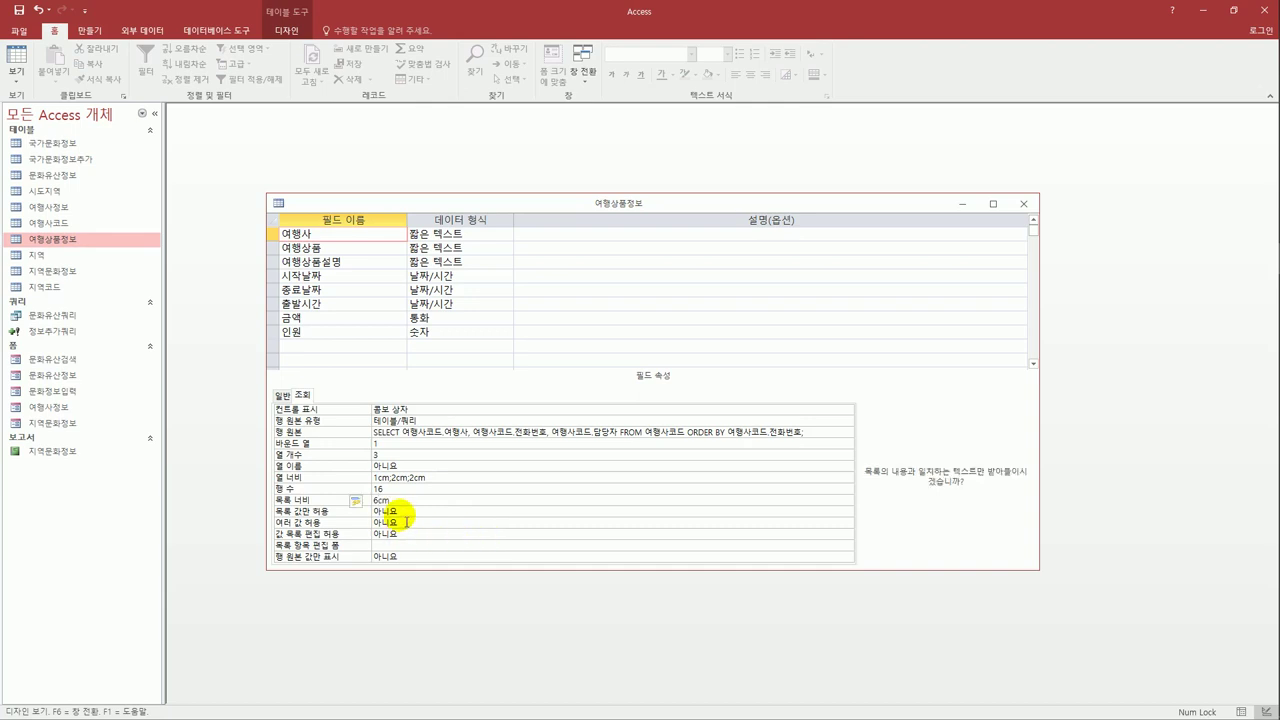
{"action": "double_click", "coordinate": [398, 512]}
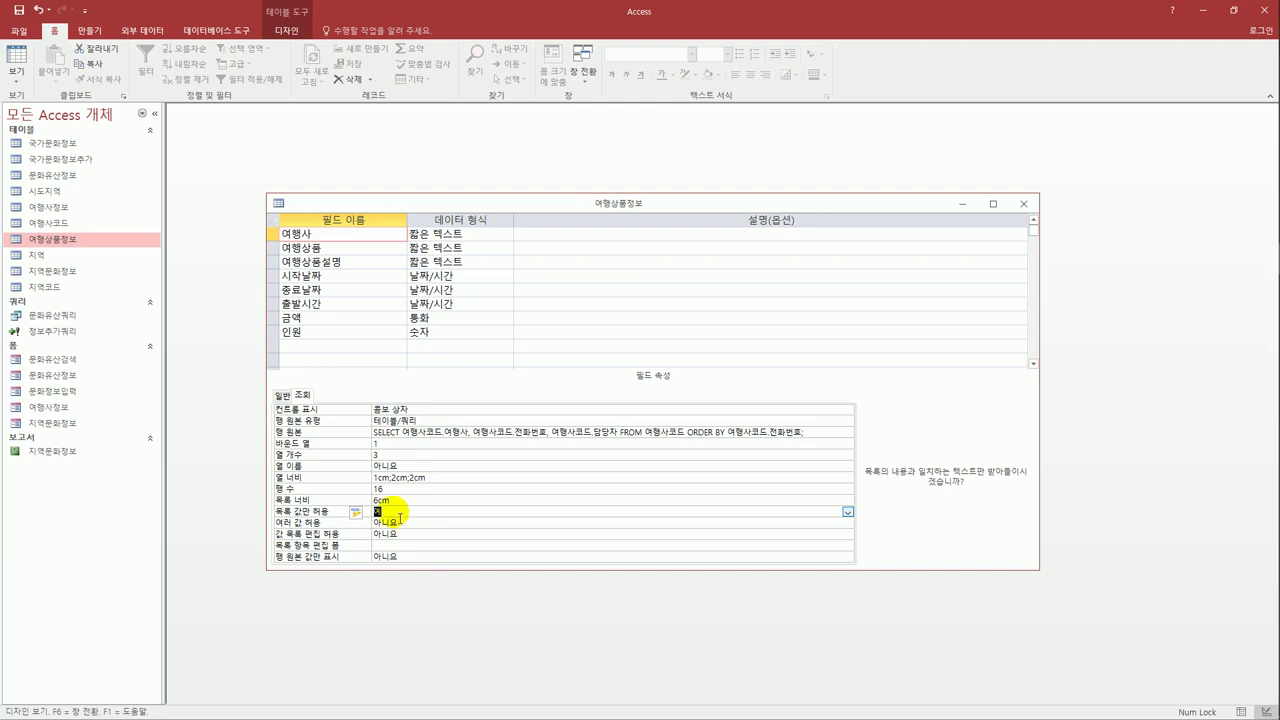
Step: Check the first record's 여행사 drop-down list in Datasheet view, and close the 여행상품정보 table
{"action": "left_click", "coordinate": [16, 60]}
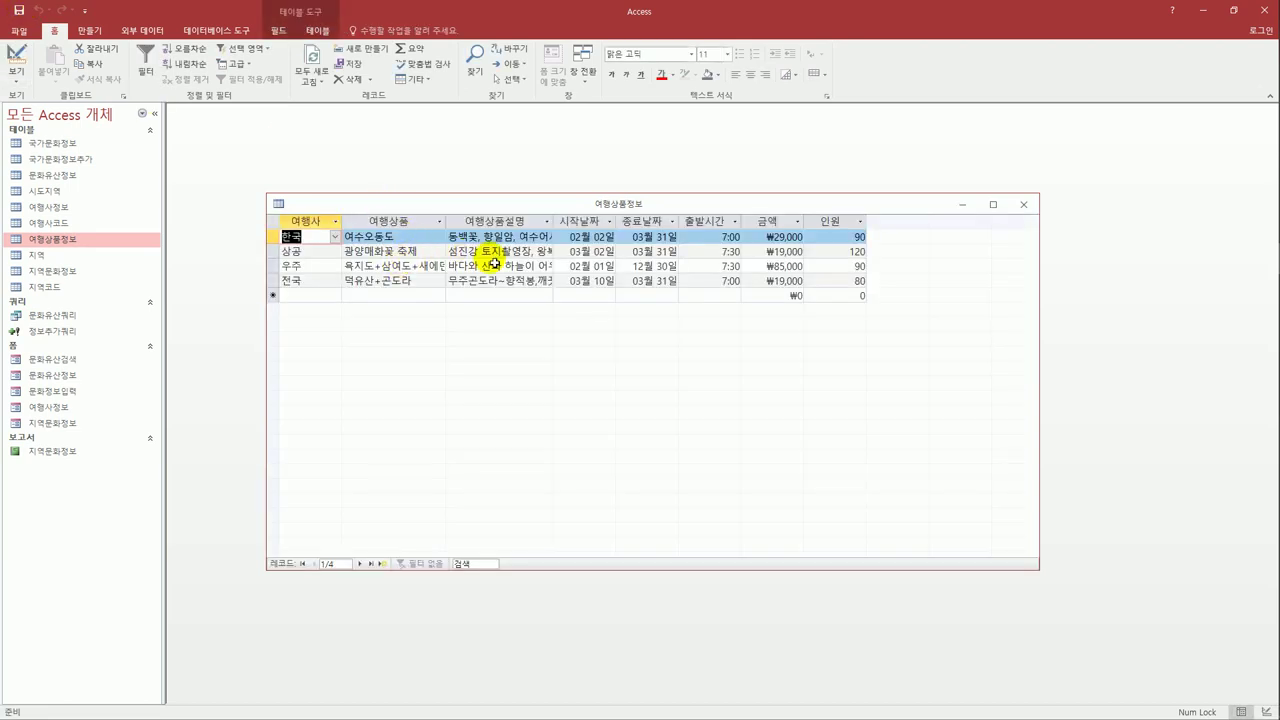
{"action": "left_click", "coordinate": [335, 237]}
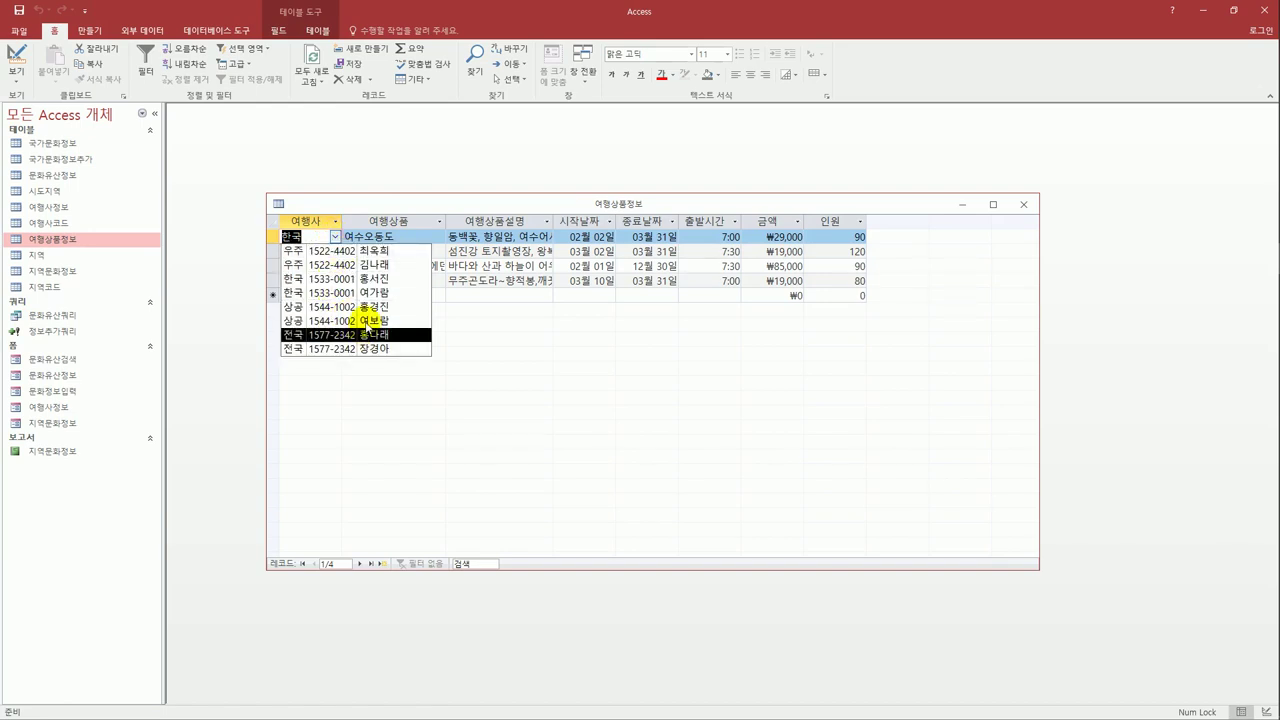
{"action": "left_click", "coordinate": [1023, 204]}
{"action": "left_click", "coordinate": [1023, 204]}
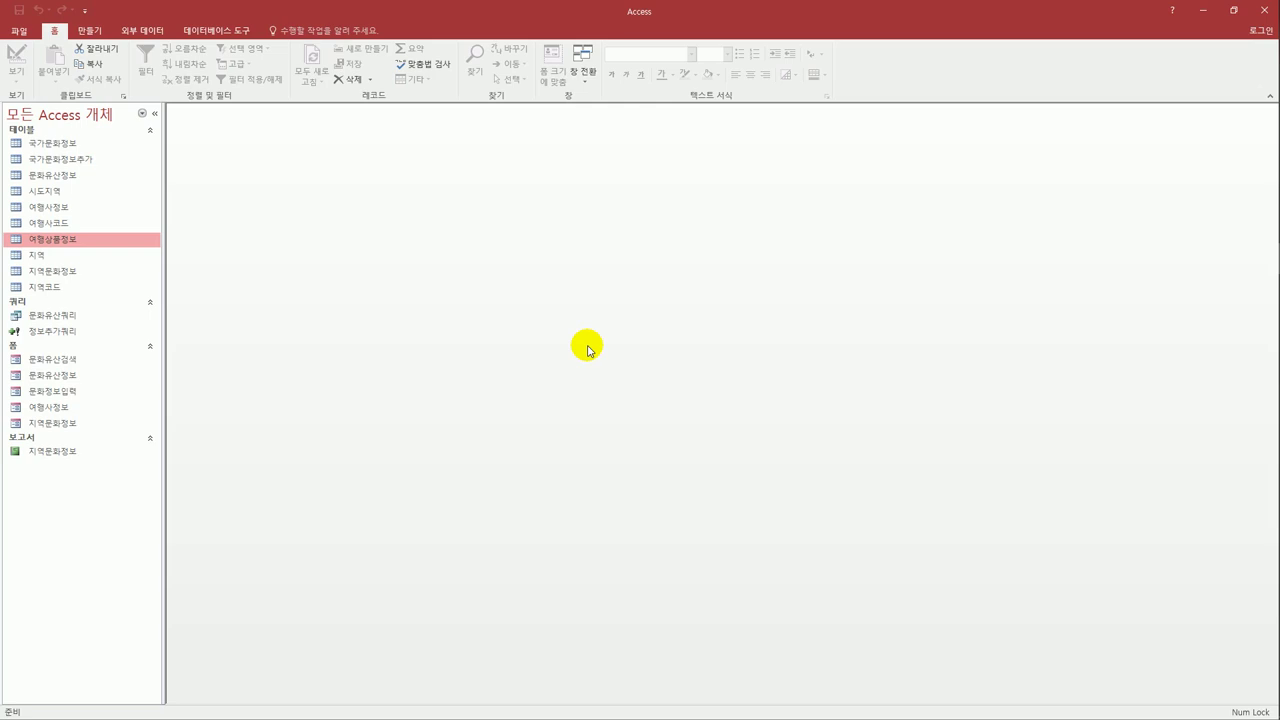
Step: Open the 문화유산정보 form in Design view and move its window away from the navigation list
{"action": "left_click", "coordinate": [36, 364]}
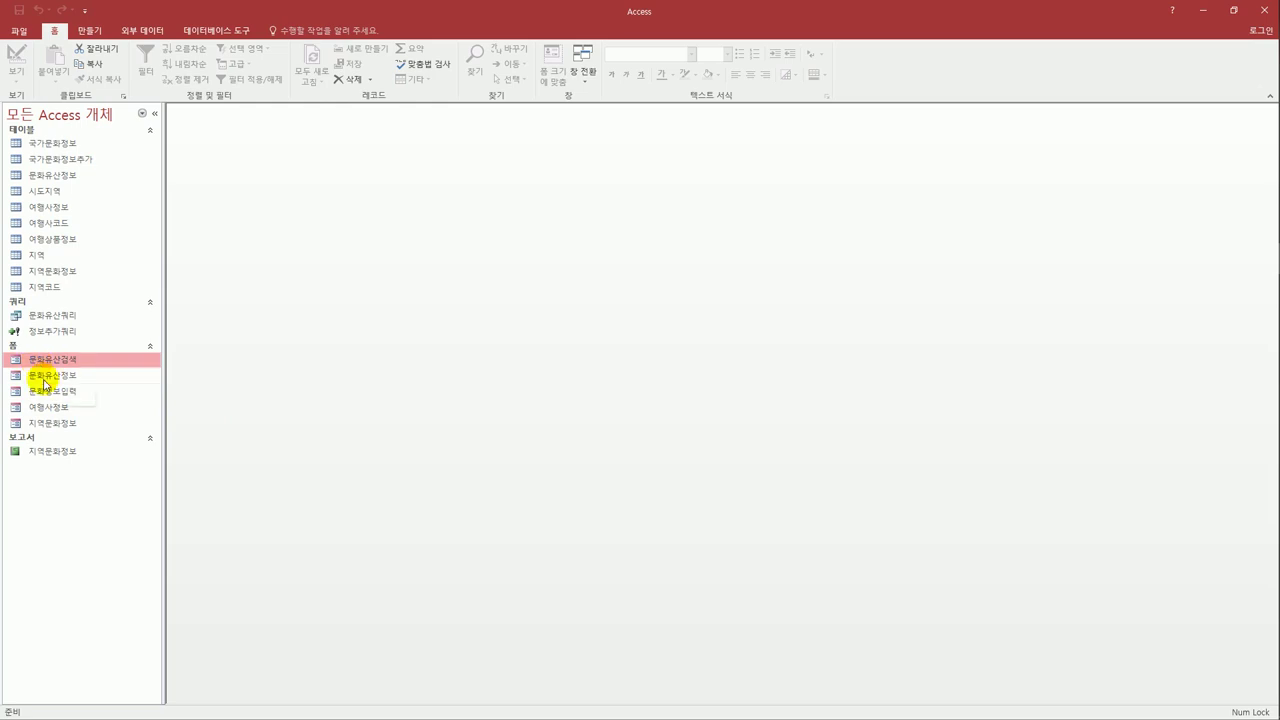
{"action": "left_click", "coordinate": [44, 379]}
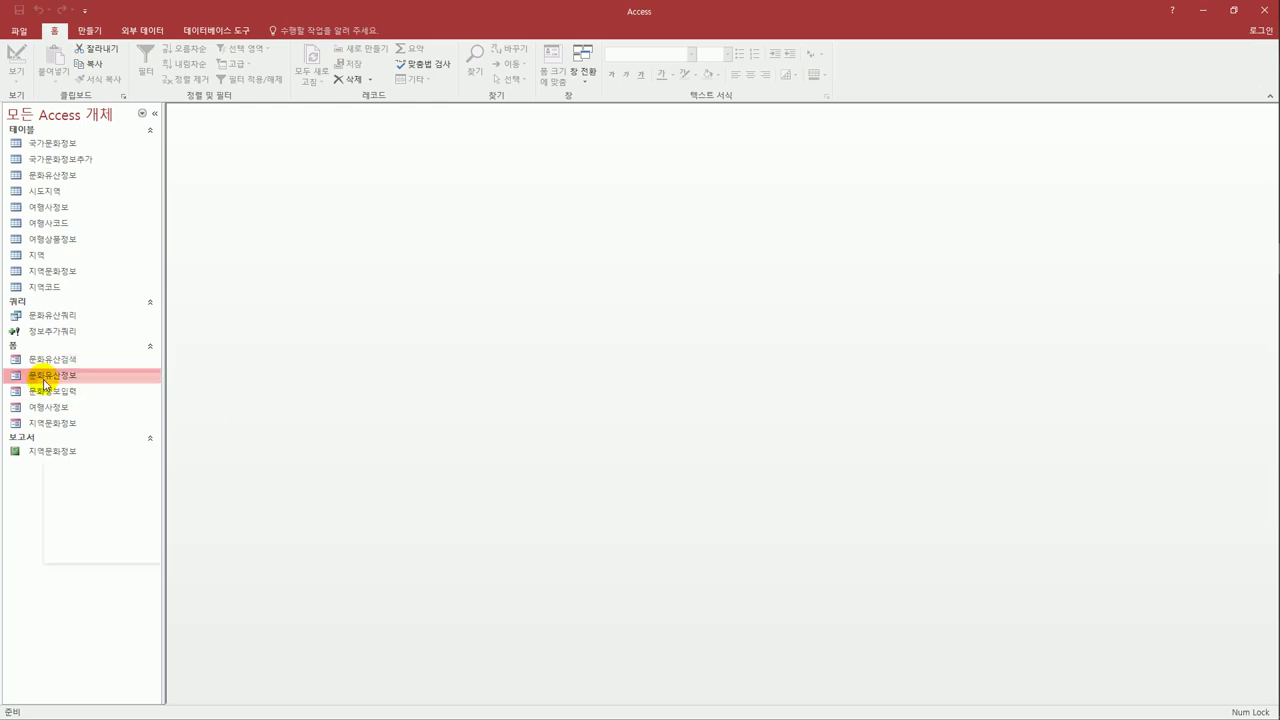
{"action": "right_click", "coordinate": [44, 380]}
{"action": "left_click", "coordinate": [108, 420]}
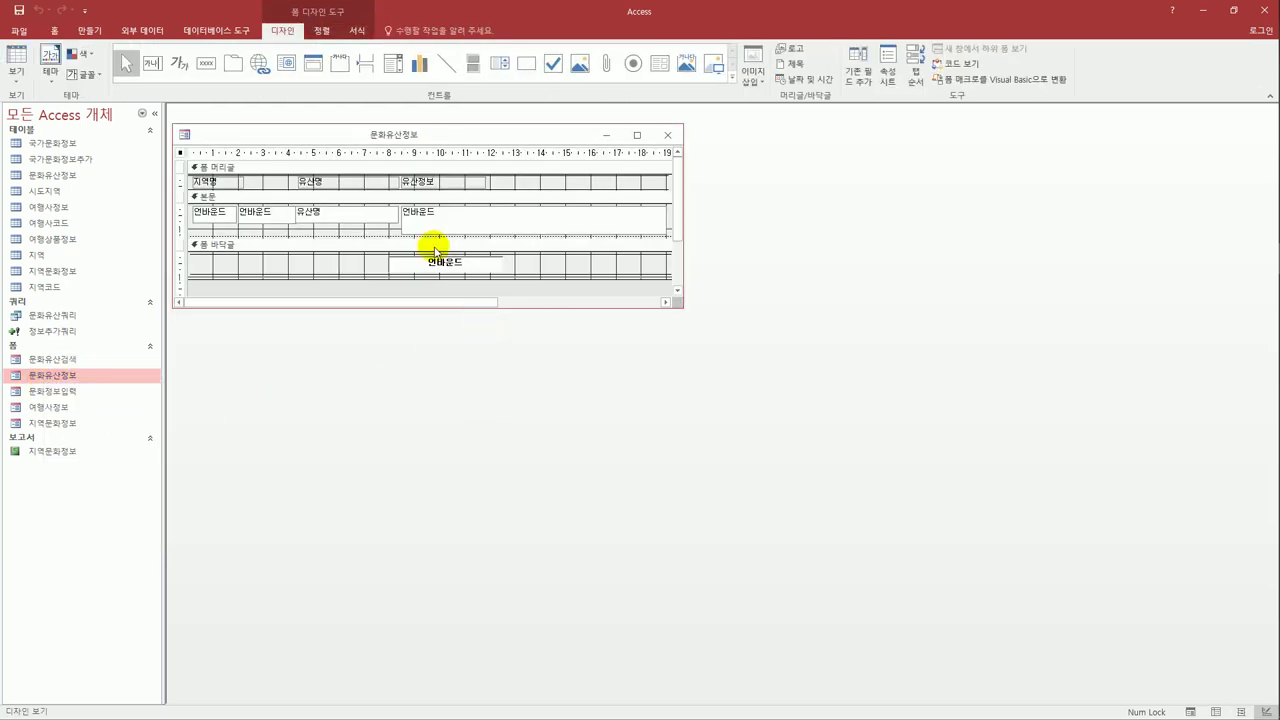
{"action": "left_click_drag", "start_coordinate": [335, 134], "coordinate": [386, 173]}
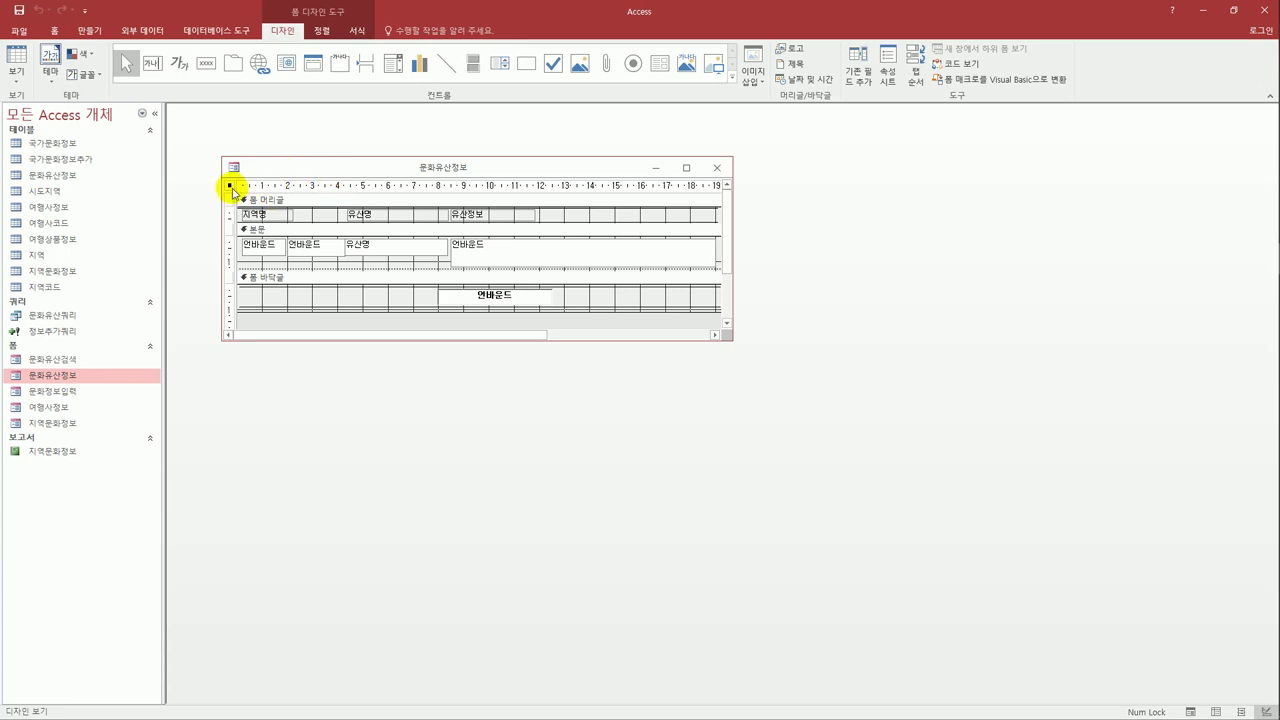
Step: Add the 유산정보 field from 문화유산쿼리 to the form's record source query, then save and close the query
{"action": "left_click", "coordinate": [887, 68]}
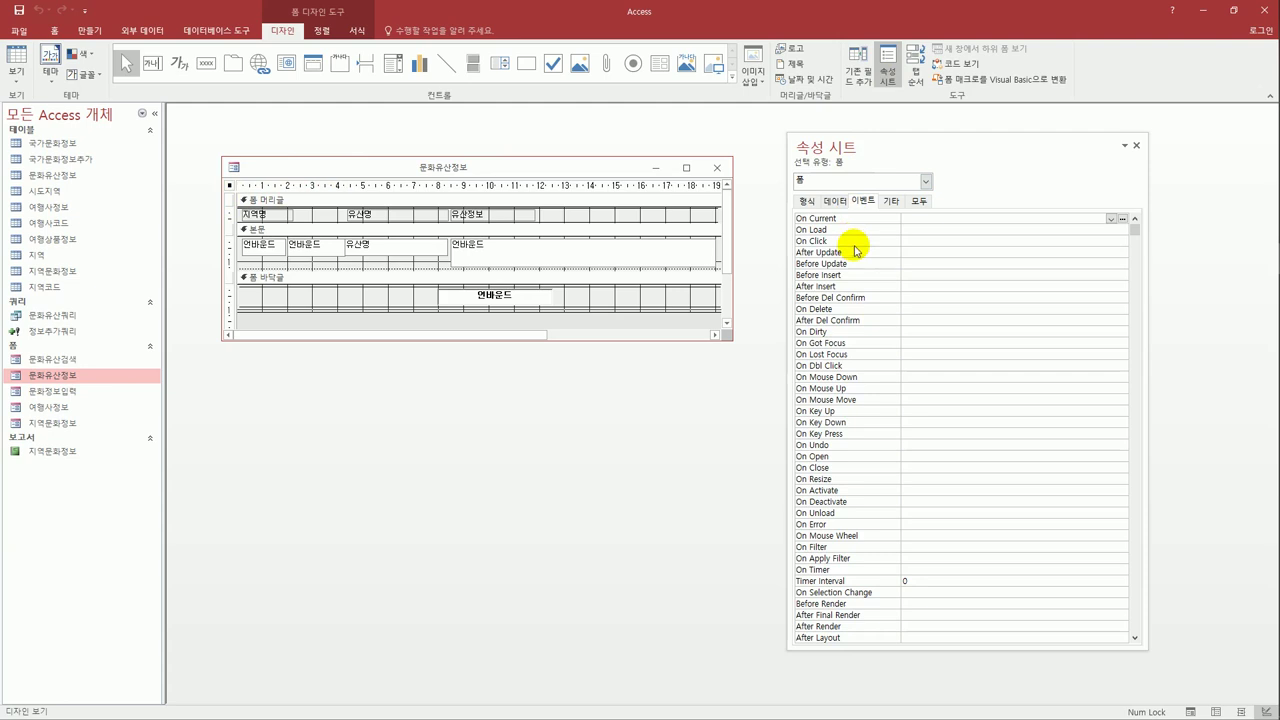
{"action": "left_click", "coordinate": [835, 200]}
{"action": "left_click", "coordinate": [912, 219]}
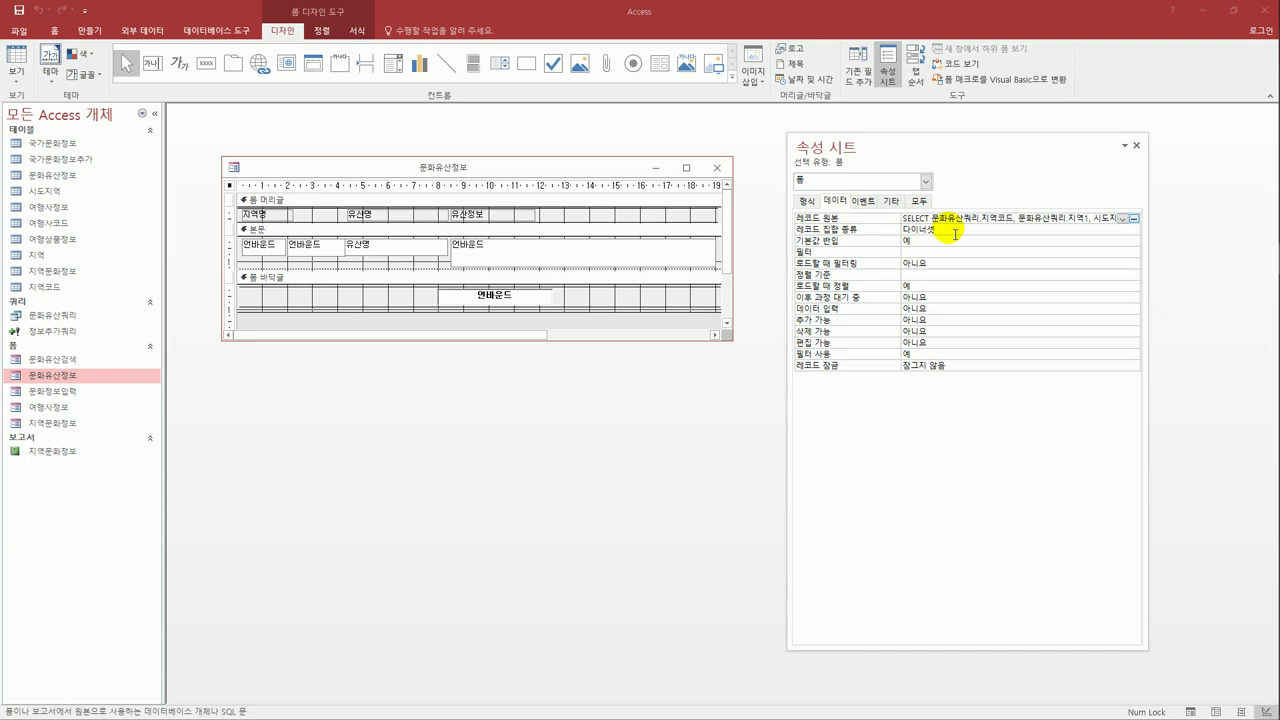
{"action": "left_click", "coordinate": [1134, 218]}
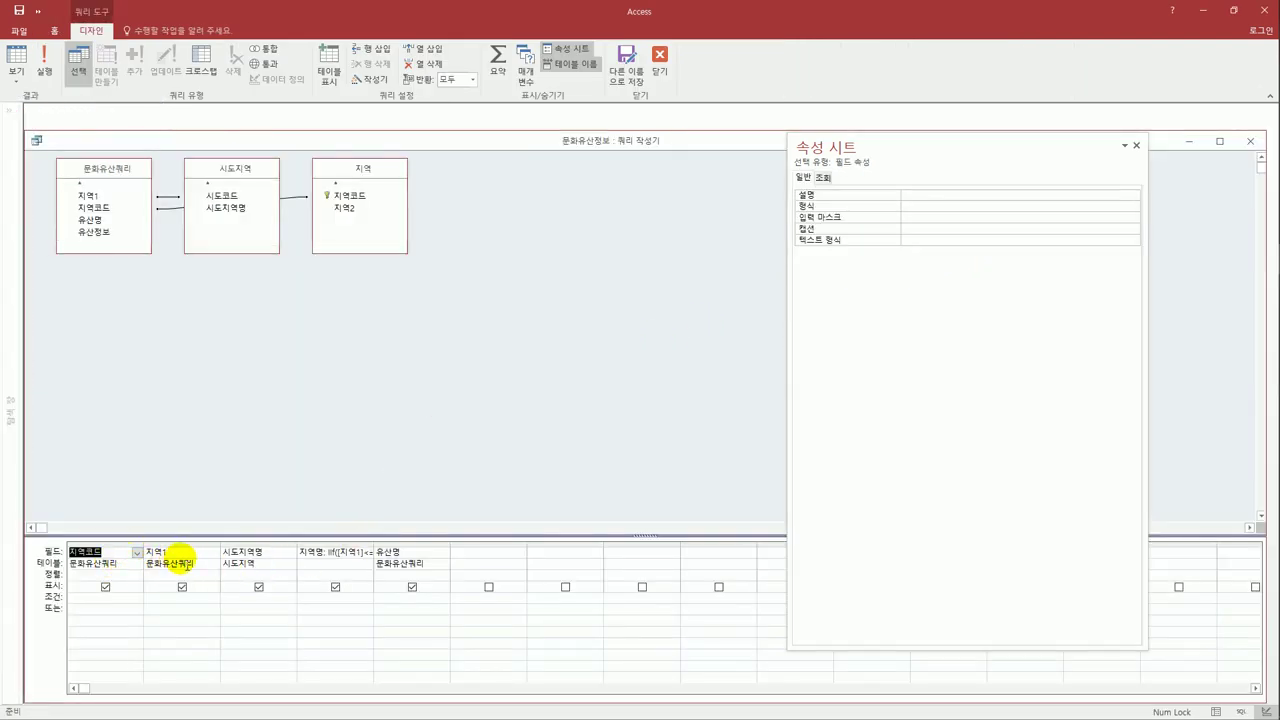
{"action": "left_click", "coordinate": [337, 556]}
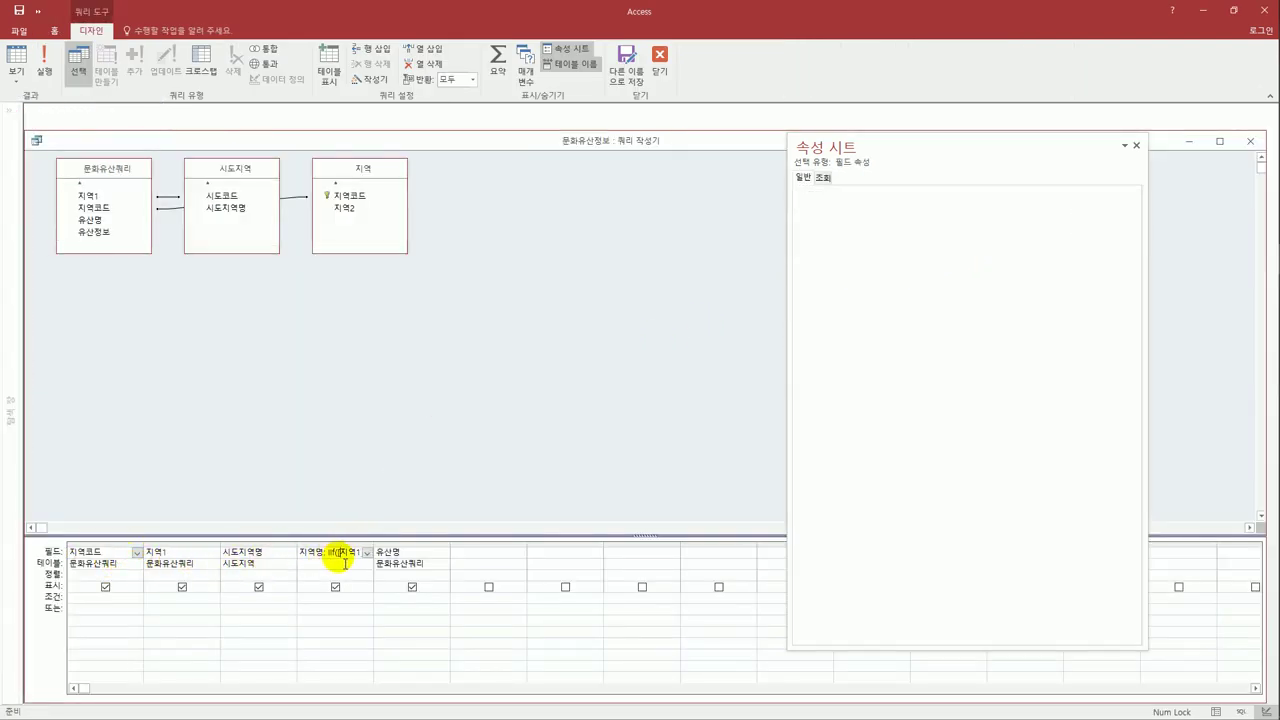
{"action": "left_click", "coordinate": [410, 556]}
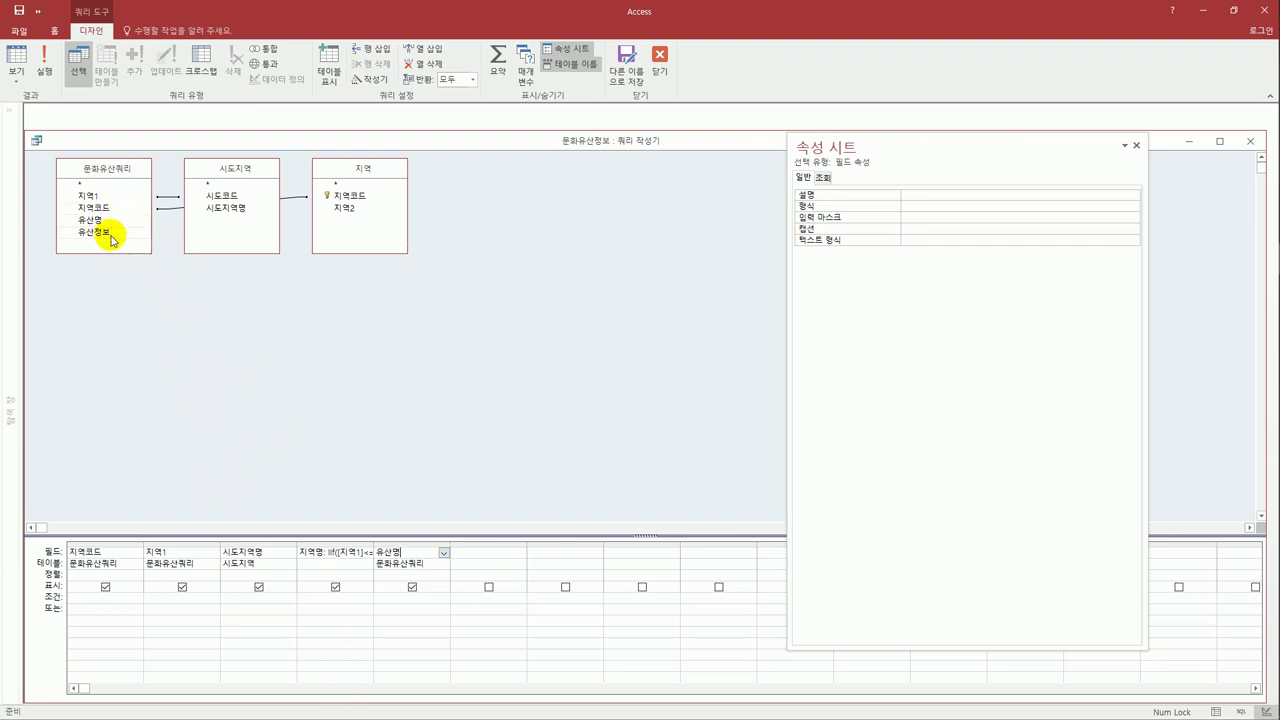
{"action": "double_click", "coordinate": [95, 232]}
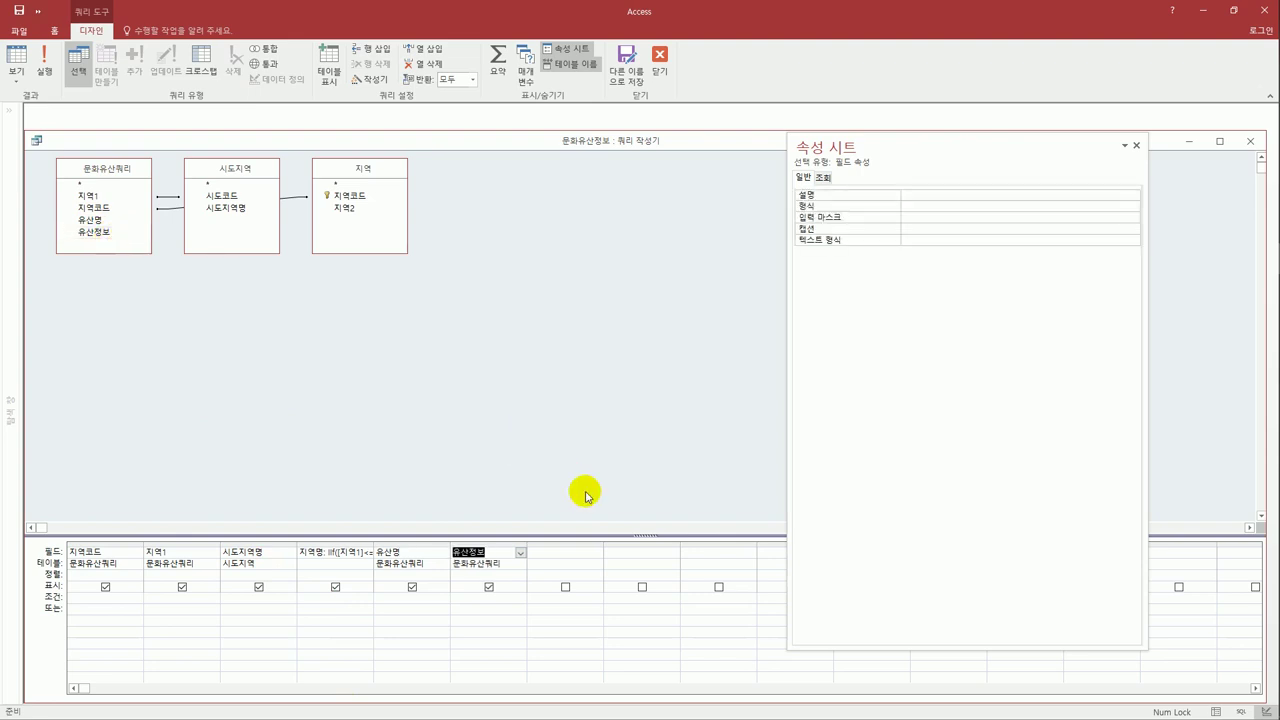
{"action": "left_click", "coordinate": [1249, 141]}
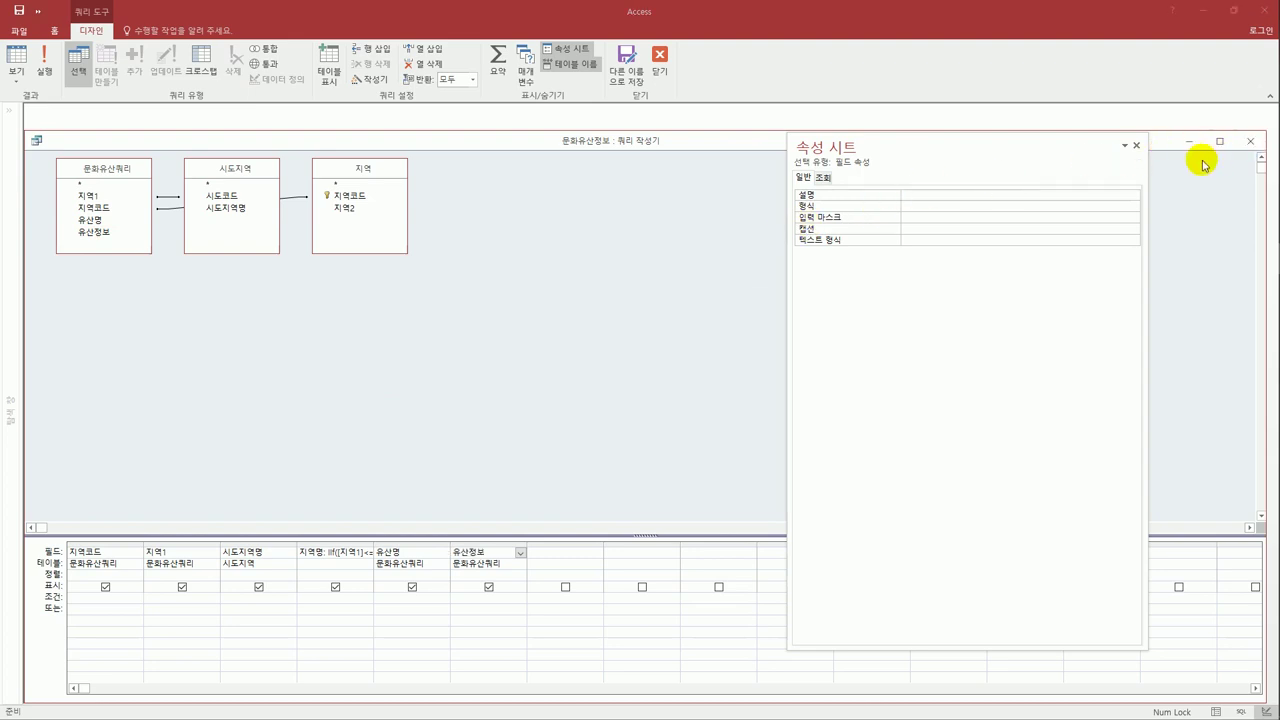
{"action": "left_click", "coordinate": [554, 418]}
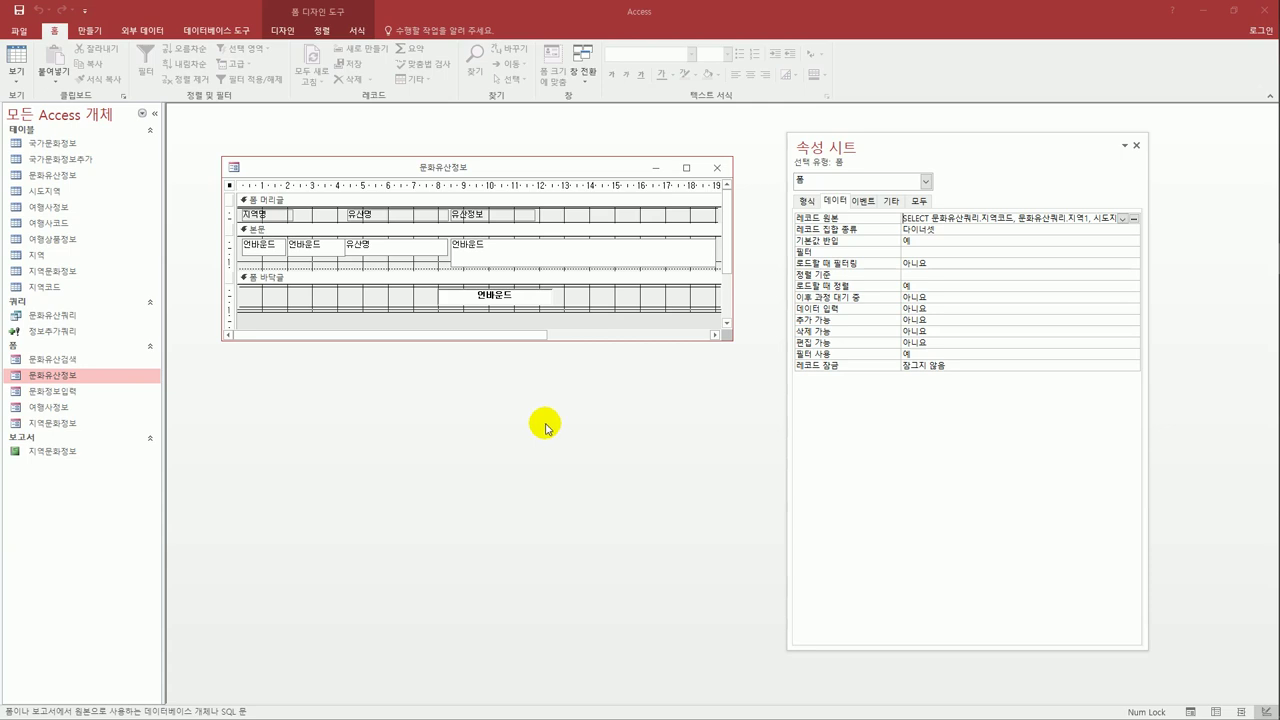
Step: Bind the Txt유산정보 text box in the 본문 section to the 유산정보 field
{"action": "left_click", "coordinate": [573, 258]}
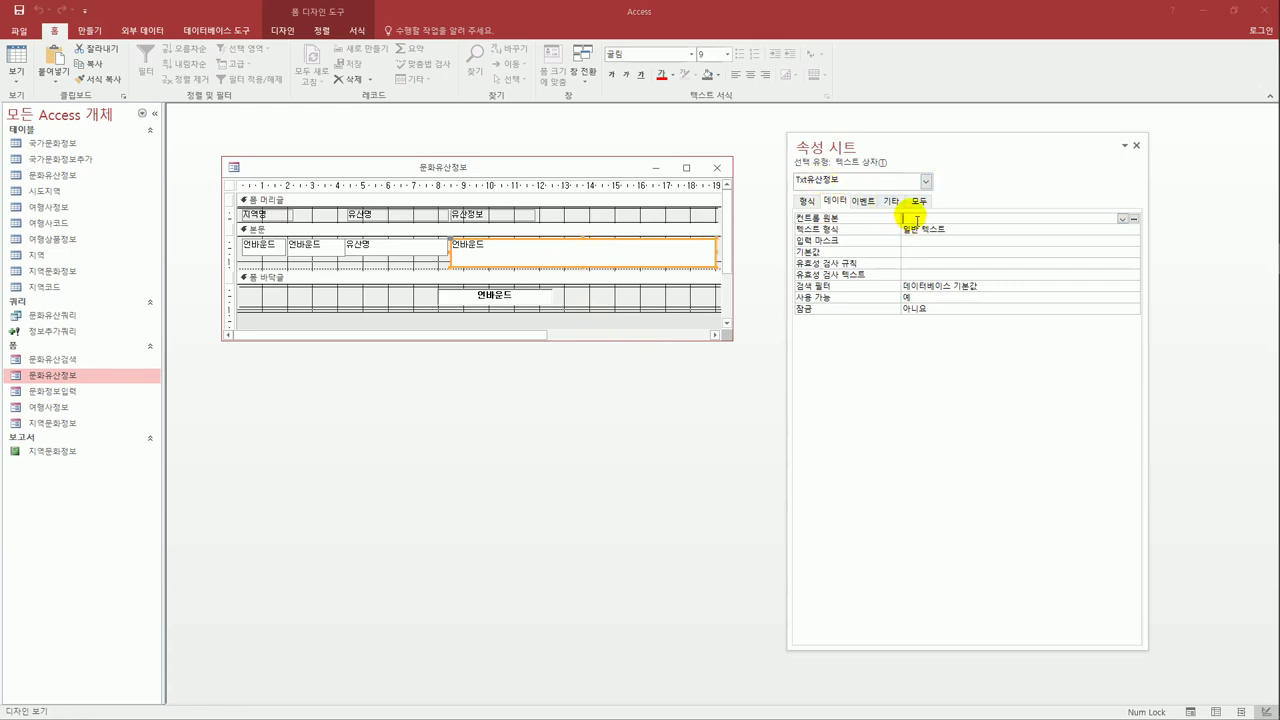
{"action": "left_click", "coordinate": [1123, 218]}
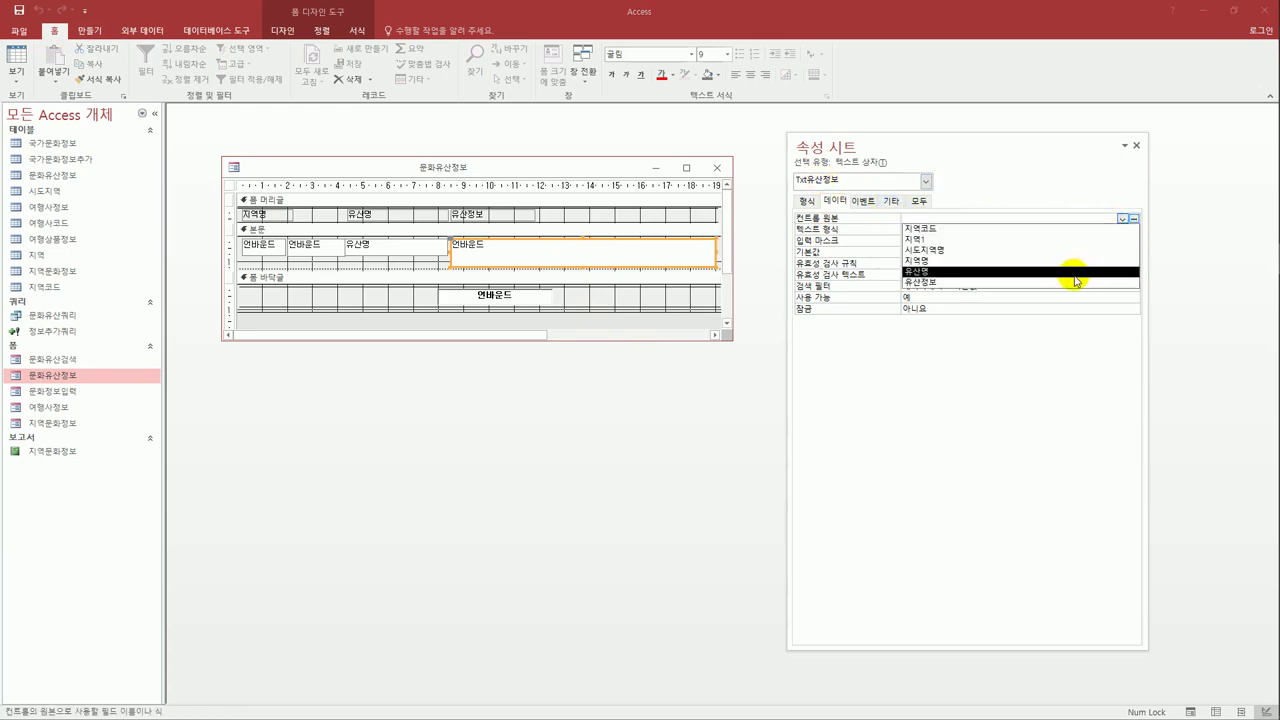
{"action": "left_click", "coordinate": [1074, 281]}
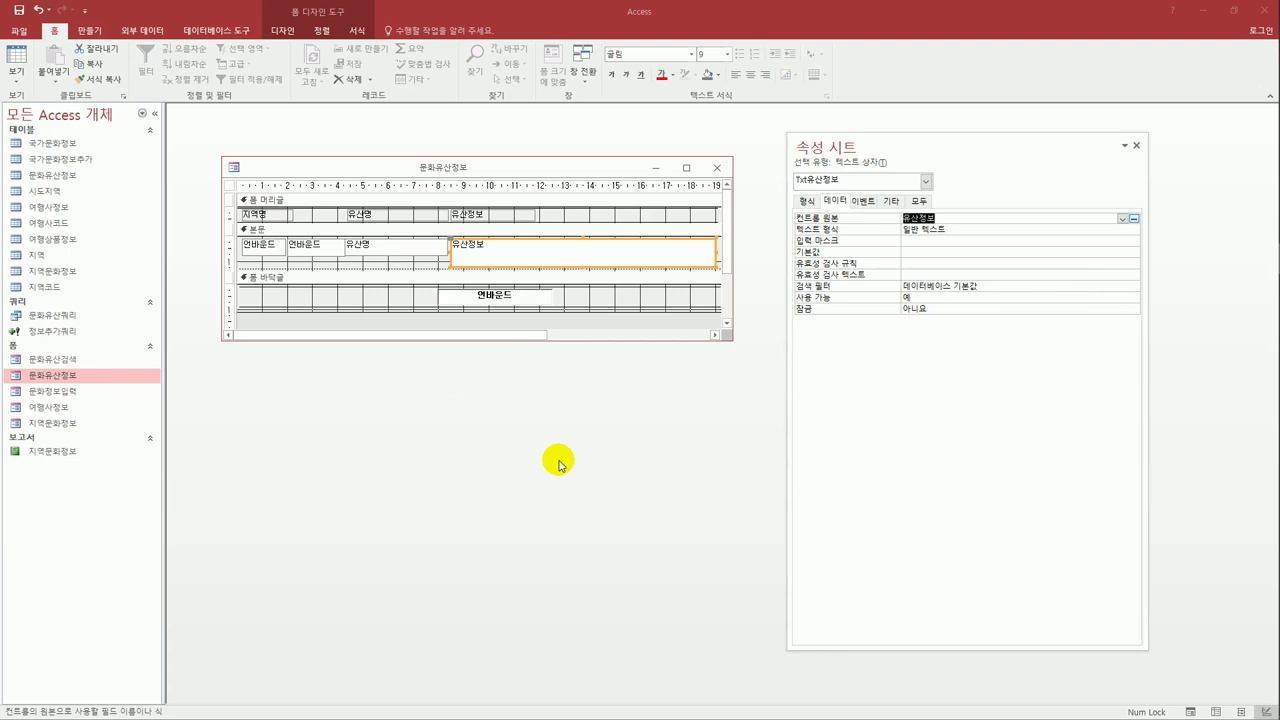
Step: Set the form's default view (기본 보기) to continuous forms (연속 폼)
{"action": "left_click", "coordinate": [229, 186]}
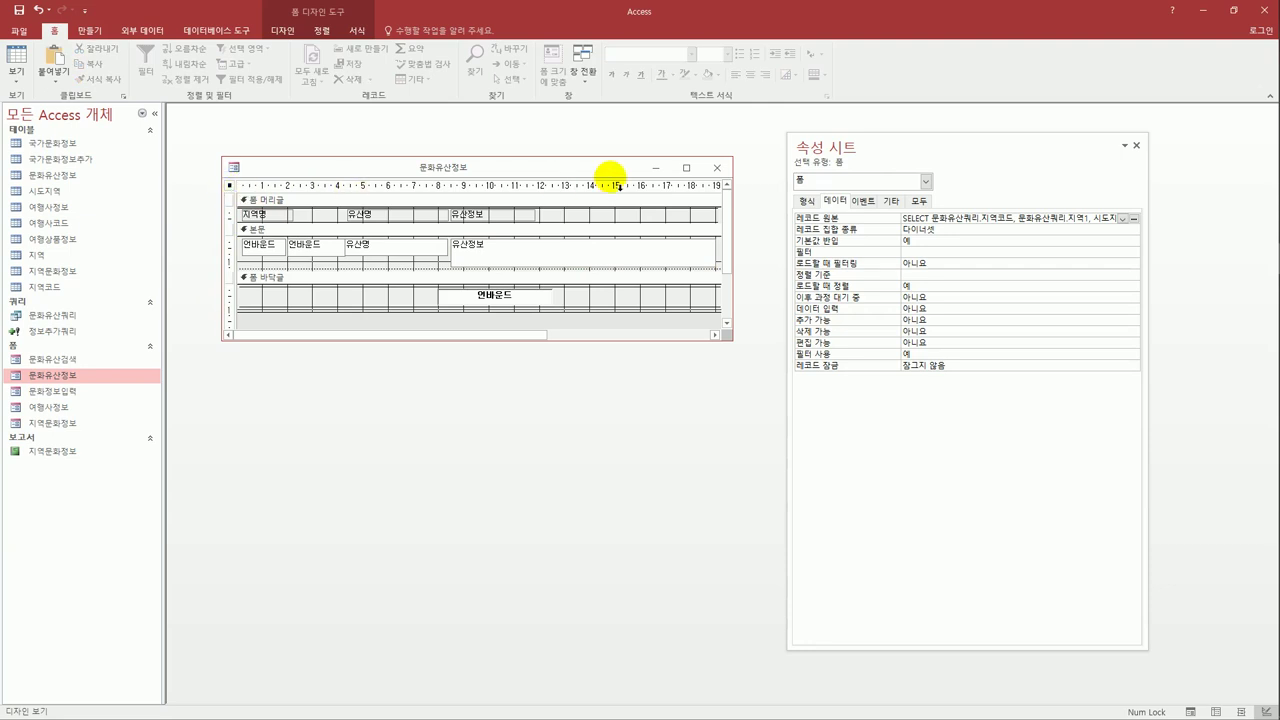
{"action": "left_click_drag", "start_coordinate": [843, 150], "coordinate": [662, 169]}
{"action": "left_click", "coordinate": [620, 218]}
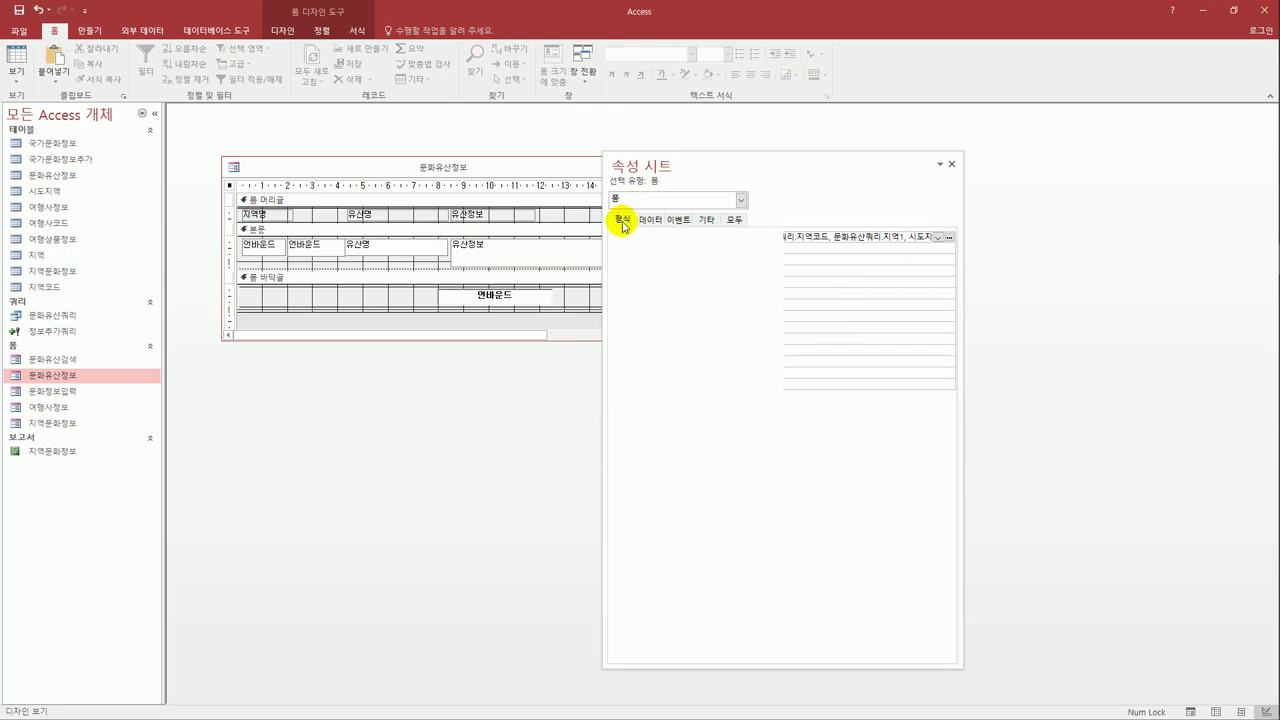
{"action": "left_click", "coordinate": [777, 250]}
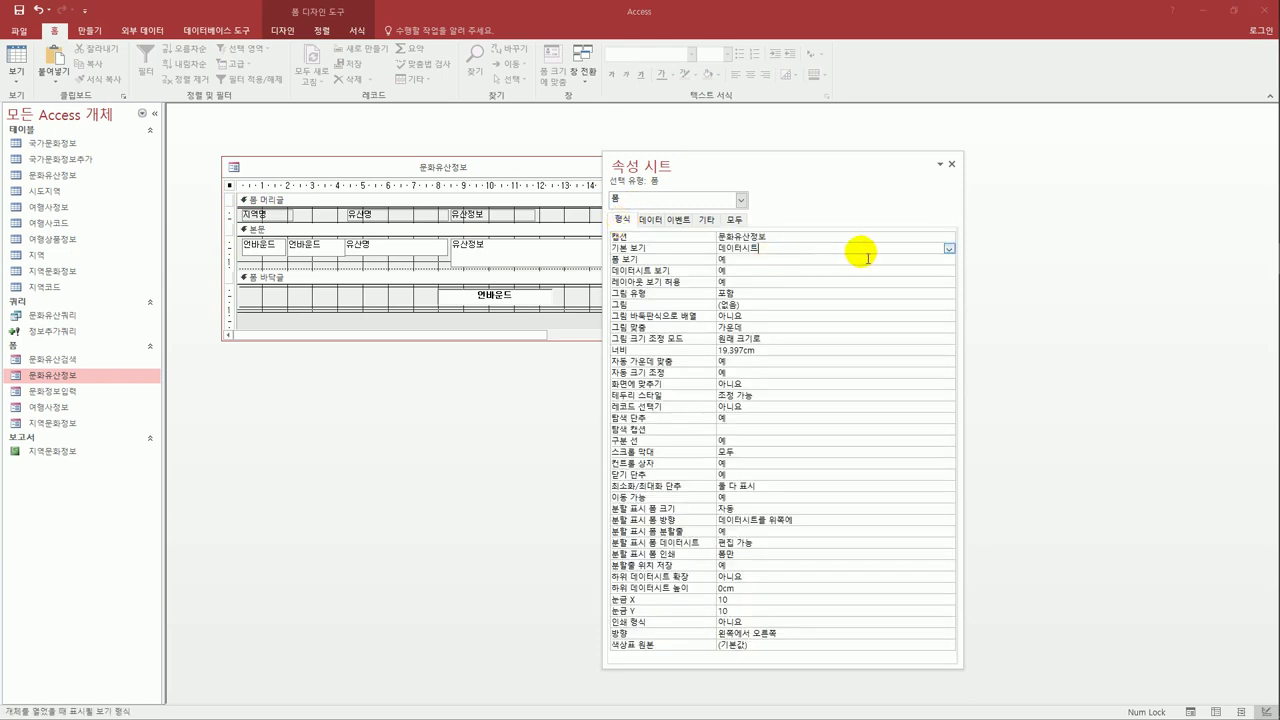
{"action": "left_click", "coordinate": [946, 248]}
{"action": "left_click", "coordinate": [938, 274]}
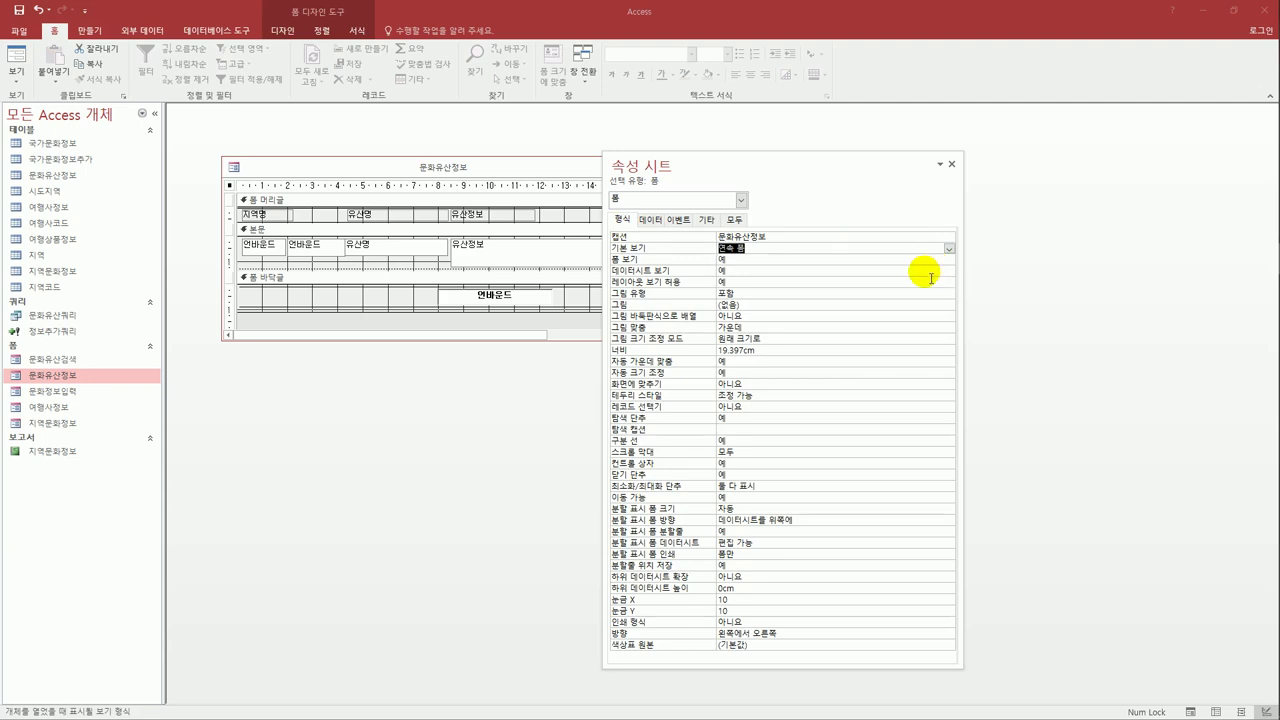
Step: Turn off the form's navigation buttons (탐색 단추: 아니요) and dividing lines (구분 선: 아니요)
{"action": "double_click", "coordinate": [730, 418]}
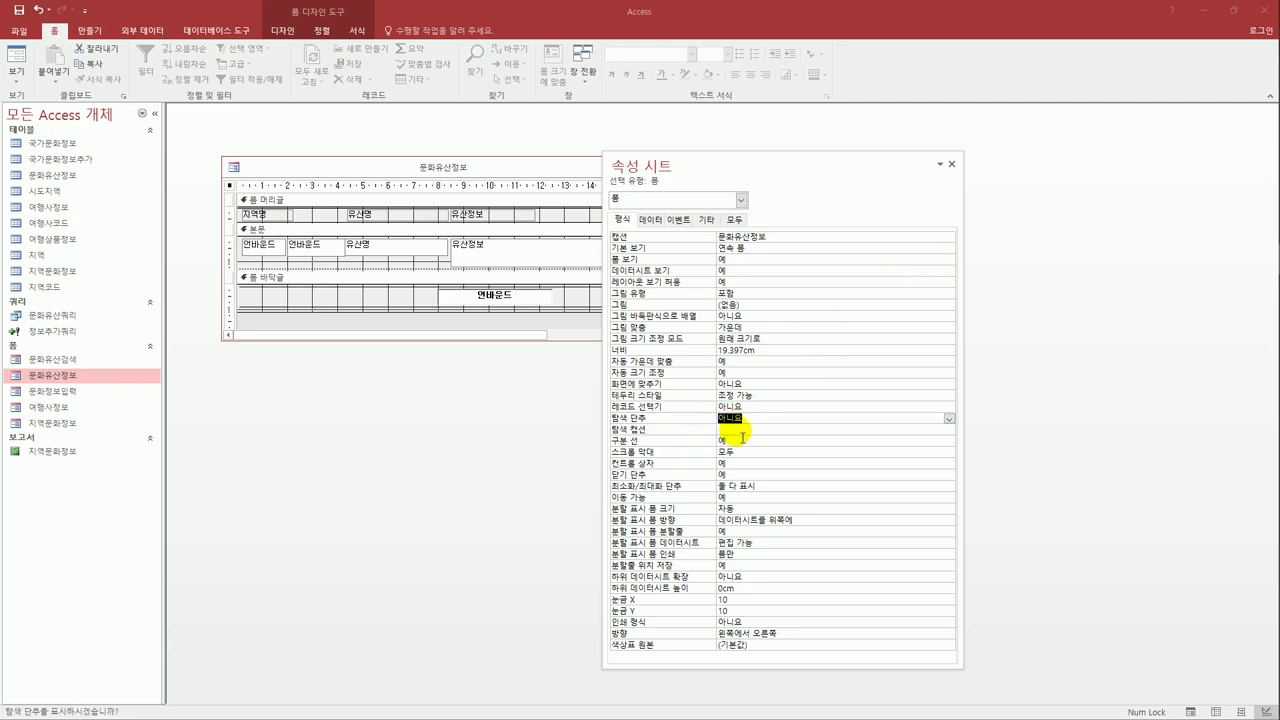
{"action": "left_click", "coordinate": [748, 444]}
{"action": "double_click", "coordinate": [748, 444]}
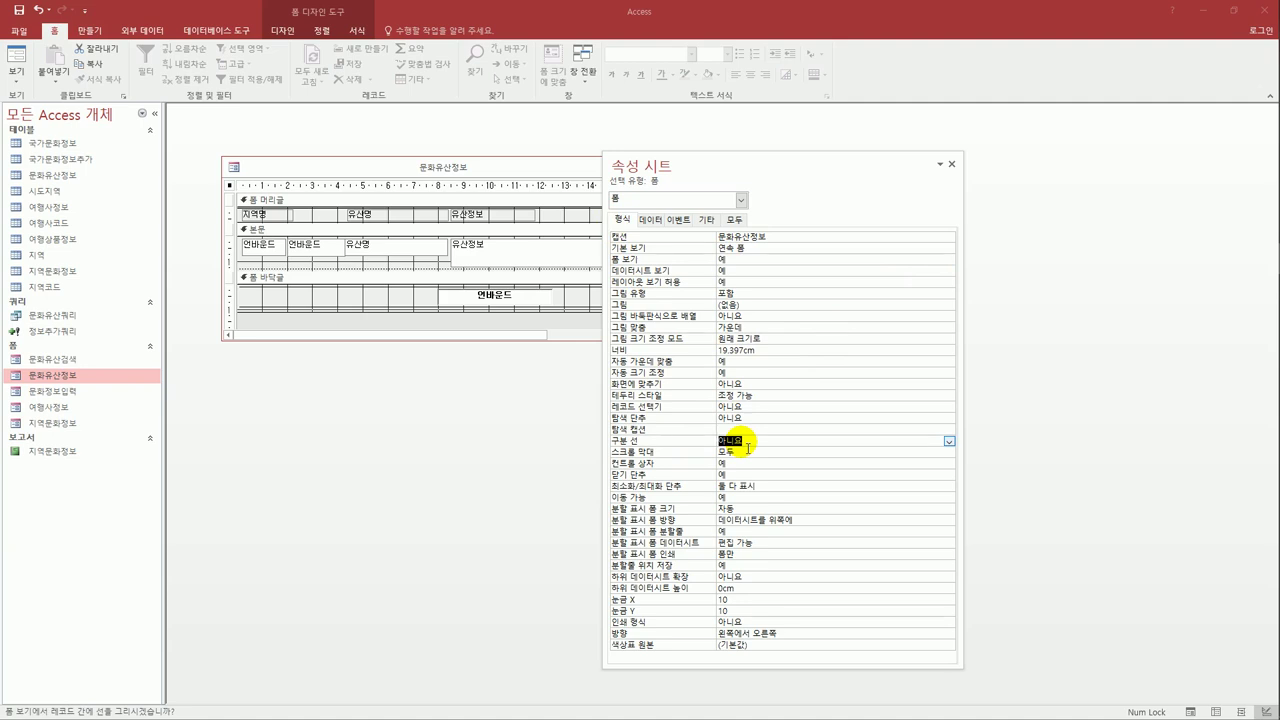
Step: Bind the Txt지역1 text box to the 시도지역명 field and Txt지역2 to the 지역명 field
{"action": "left_click", "coordinate": [256, 256]}
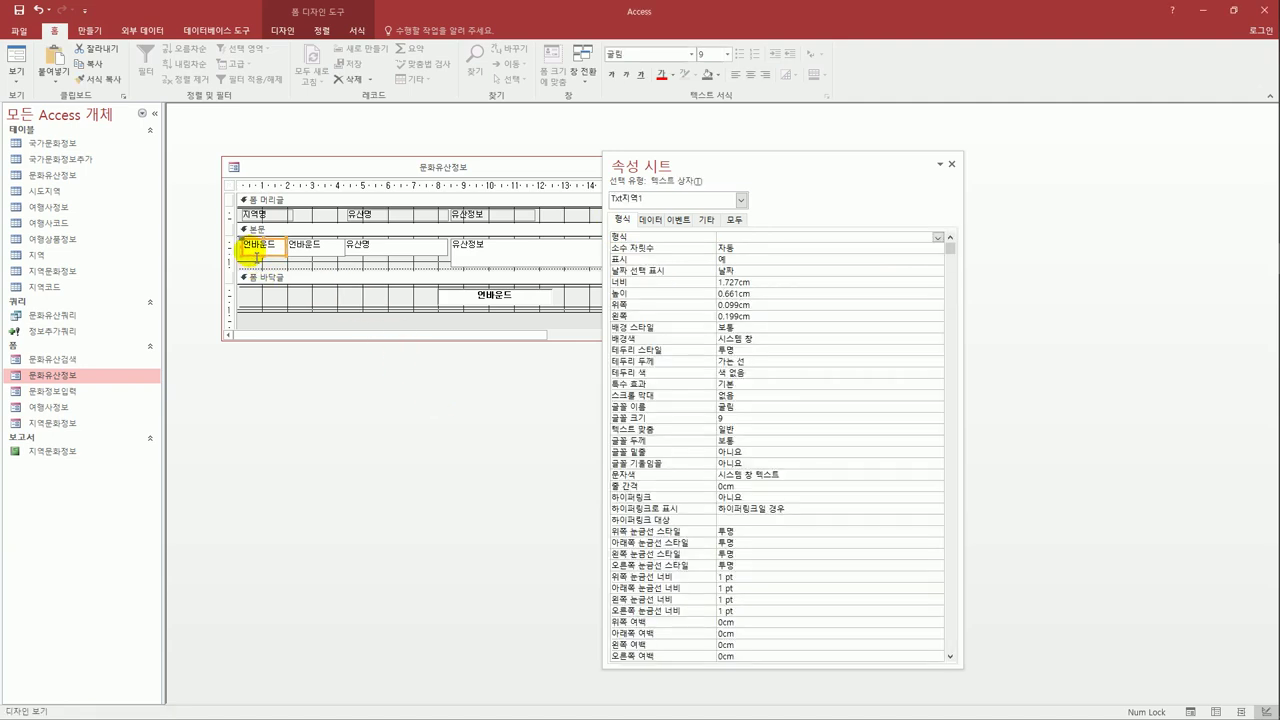
{"action": "left_click", "coordinate": [652, 220]}
{"action": "left_click", "coordinate": [937, 237]}
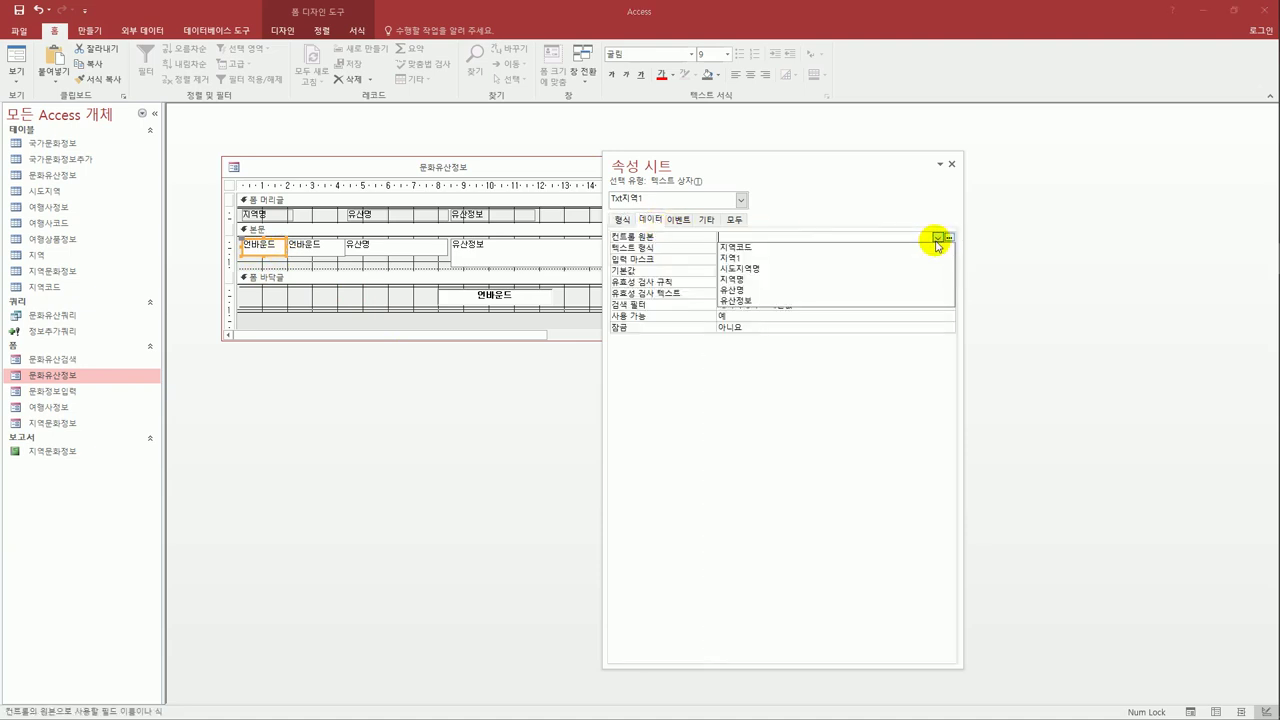
{"action": "left_click", "coordinate": [890, 268]}
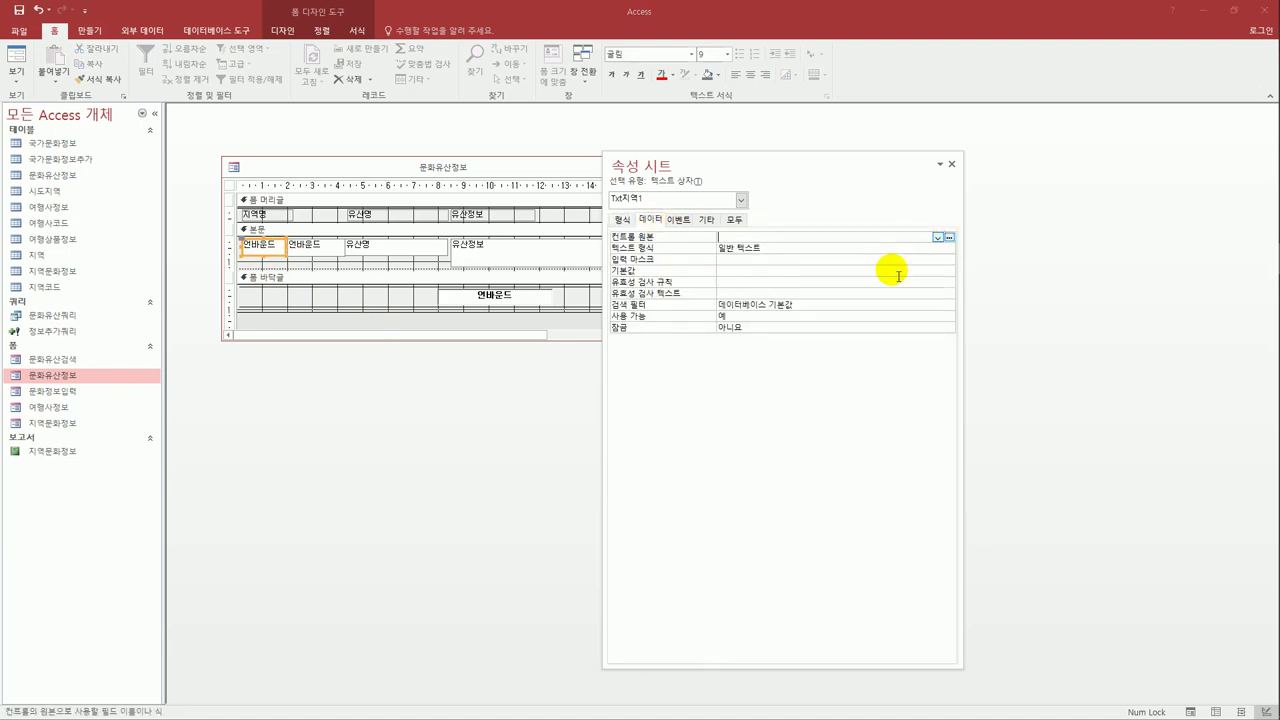
{"action": "left_click", "coordinate": [339, 254]}
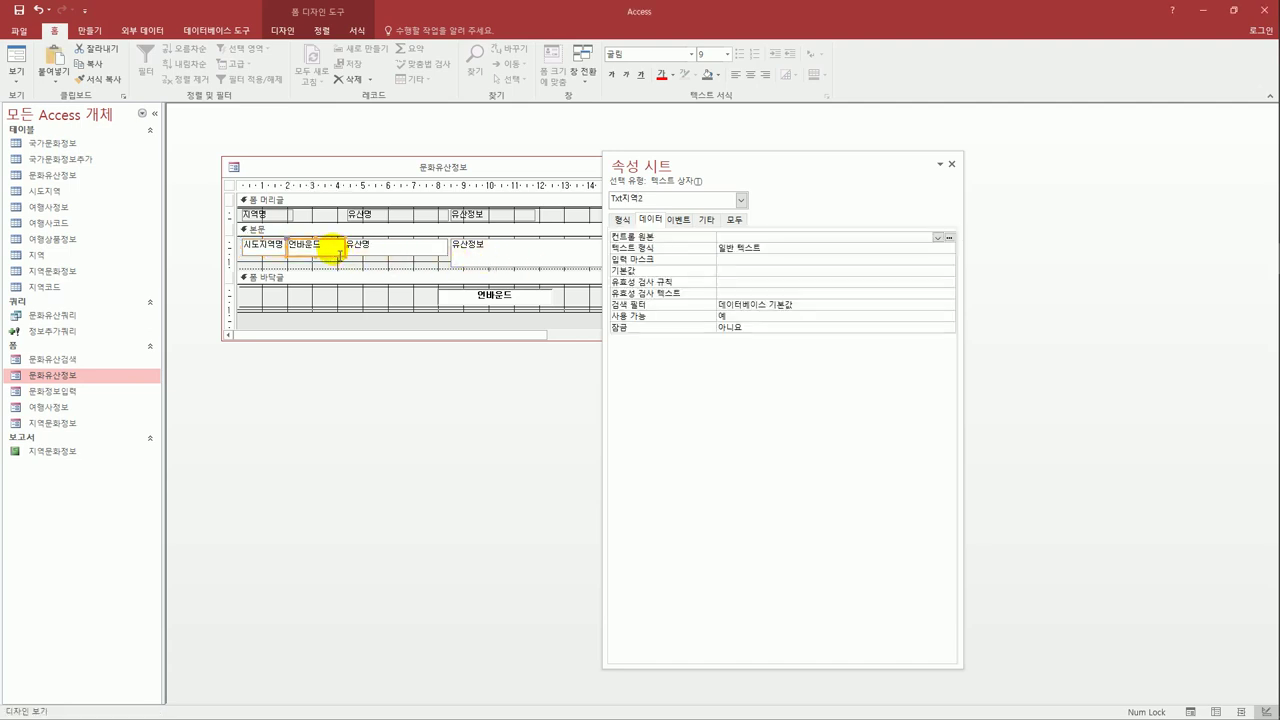
{"action": "left_click", "coordinate": [943, 240]}
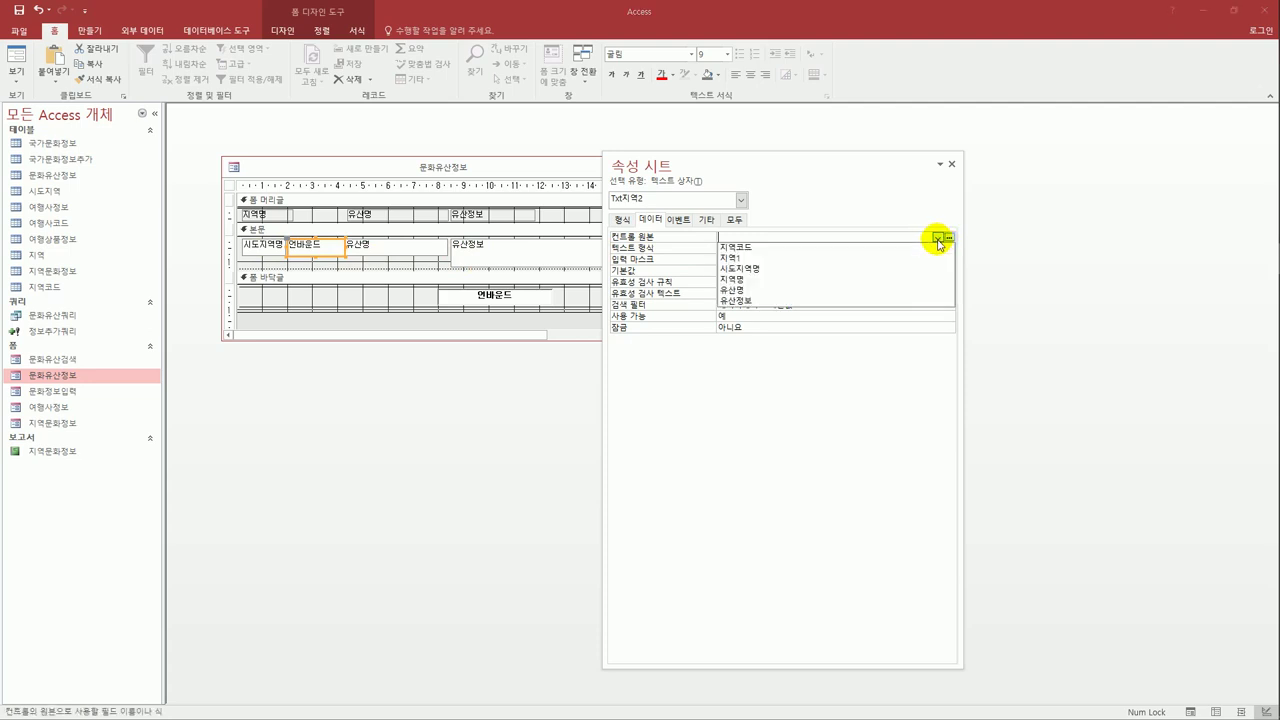
{"action": "left_click", "coordinate": [925, 287]}
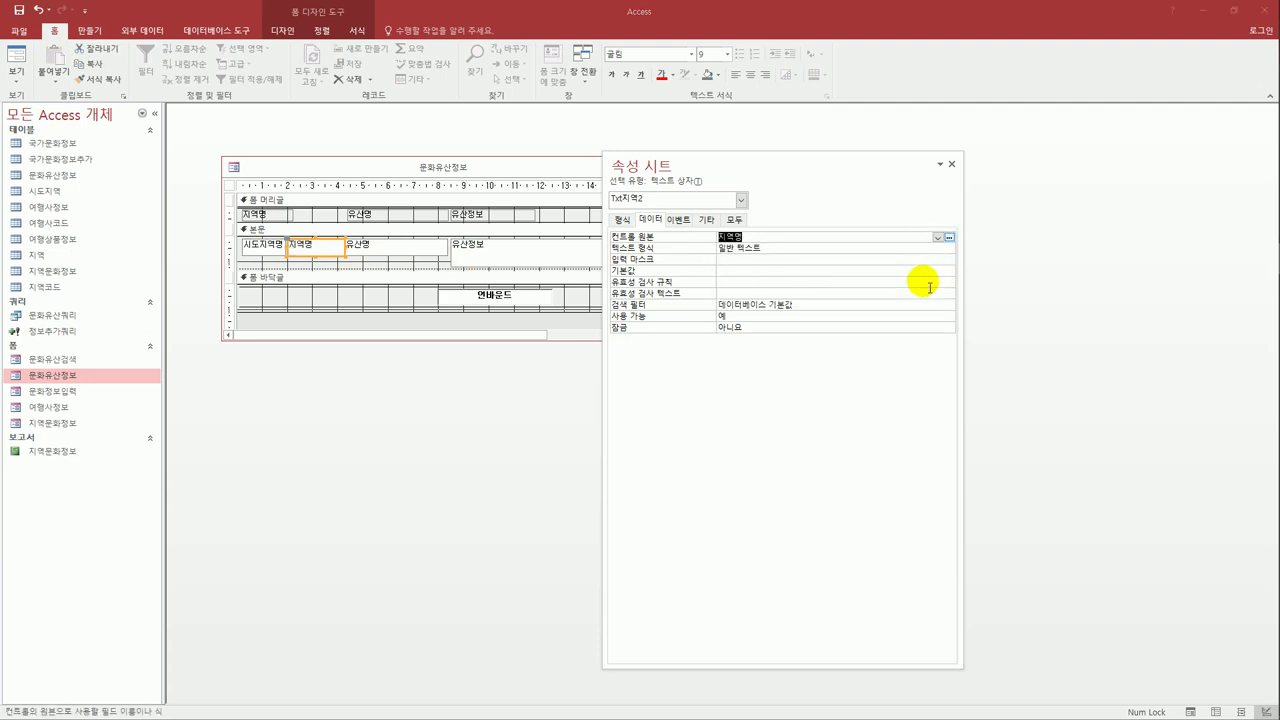
Step: Set the 본문 section's tab order to Txt지역1, Txt지역2, Txt유산명, Txt유산정보
{"action": "left_click", "coordinate": [353, 230]}
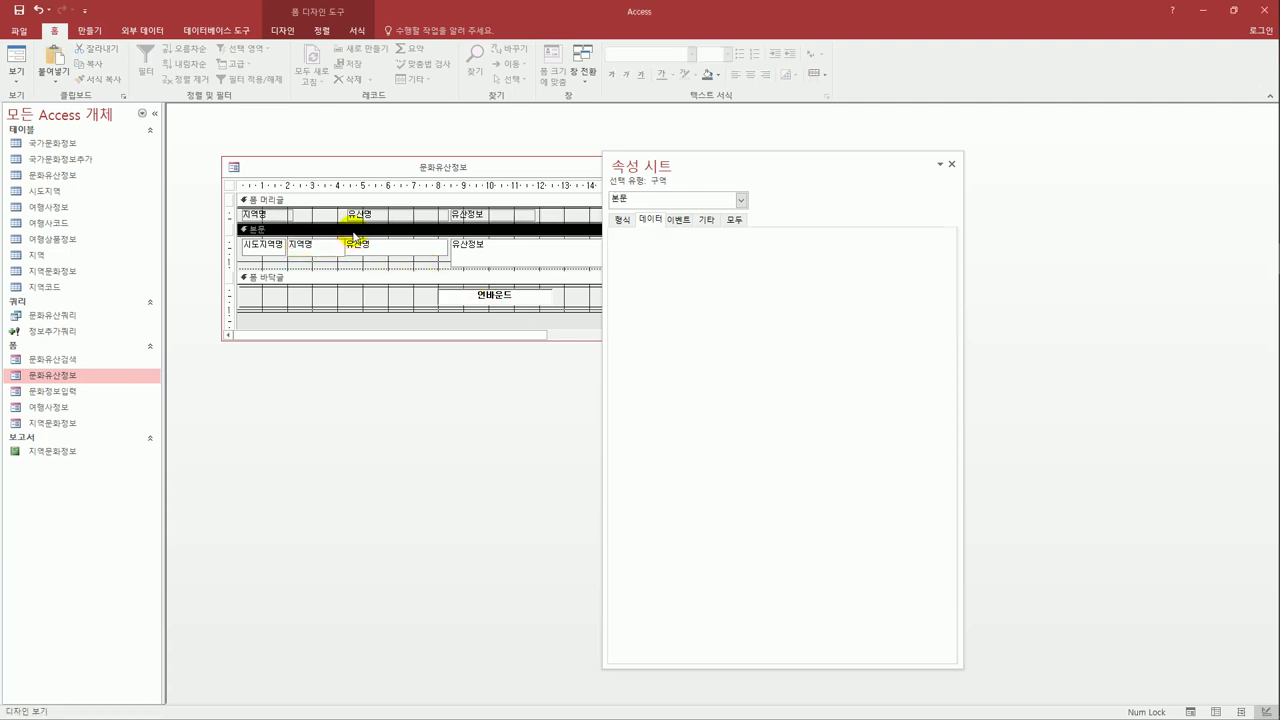
{"action": "right_click", "coordinate": [353, 233]}
{"action": "left_click", "coordinate": [395, 270]}
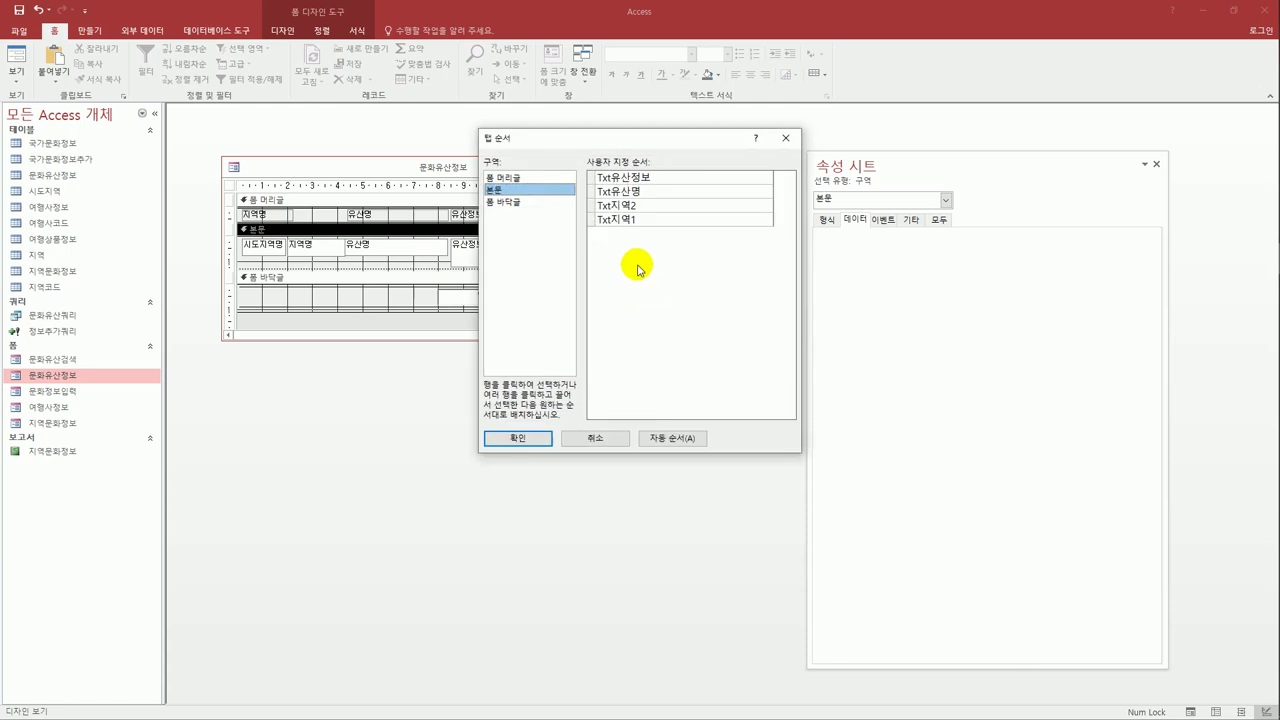
{"action": "left_click", "coordinate": [594, 220]}
{"action": "left_click_drag", "start_coordinate": [591, 224], "coordinate": [591, 197]}
{"action": "left_click", "coordinate": [589, 219]}
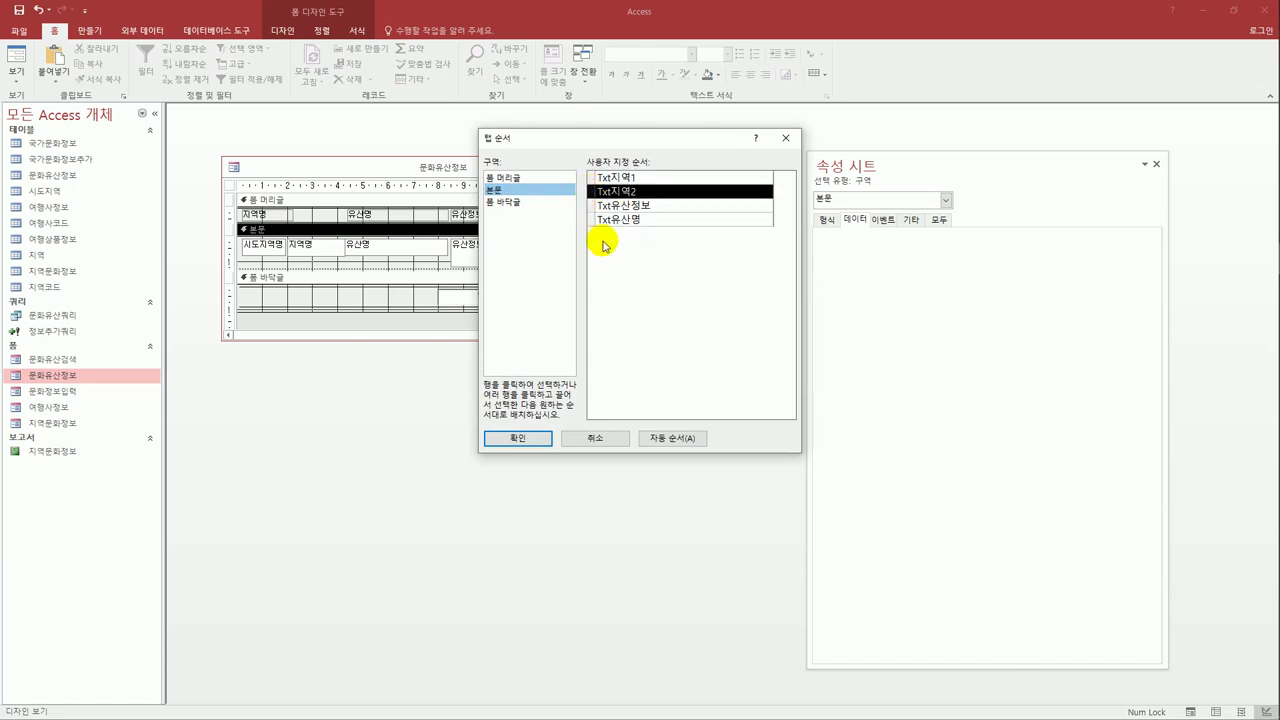
{"action": "left_click", "coordinate": [590, 220]}
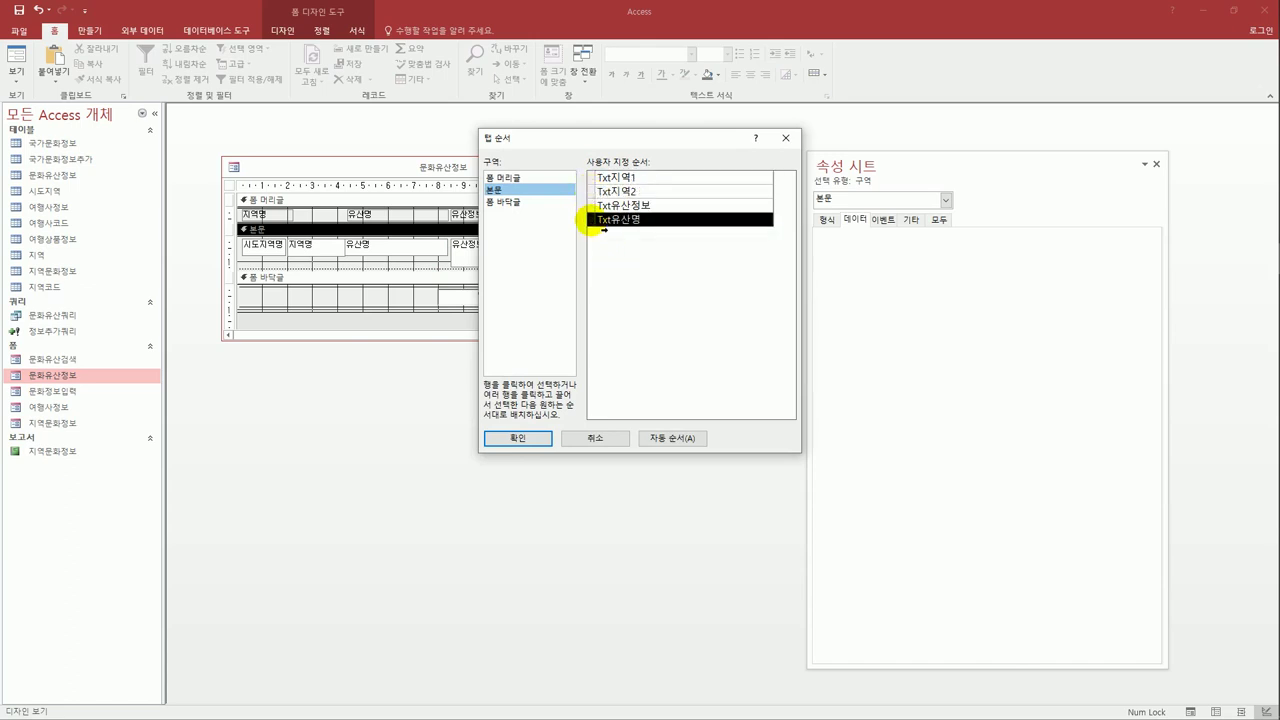
{"action": "mouse_move", "coordinate": [591, 220]}
{"action": "left_mouse_down"}
{"action": "mouse_move", "coordinate": [591, 200]}
{"action": "mouse_move", "coordinate": [599, 210]}
{"action": "left_mouse_up"}
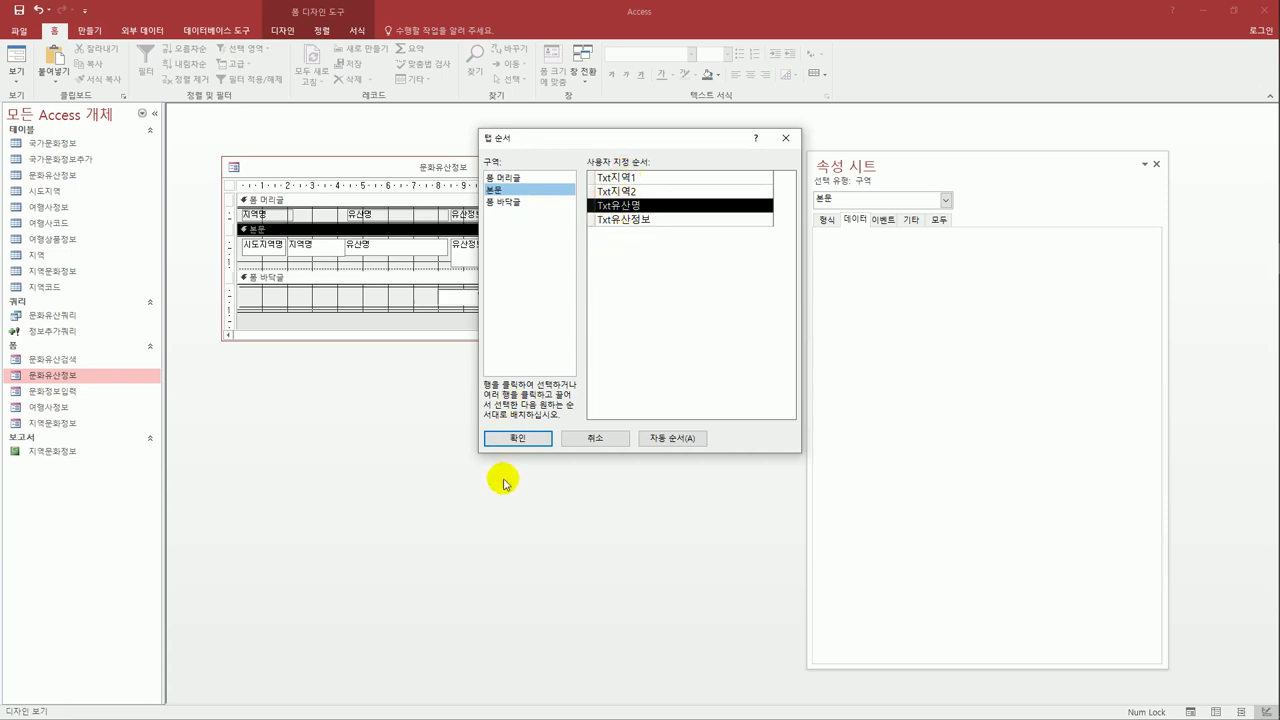
{"action": "left_click", "coordinate": [509, 440]}
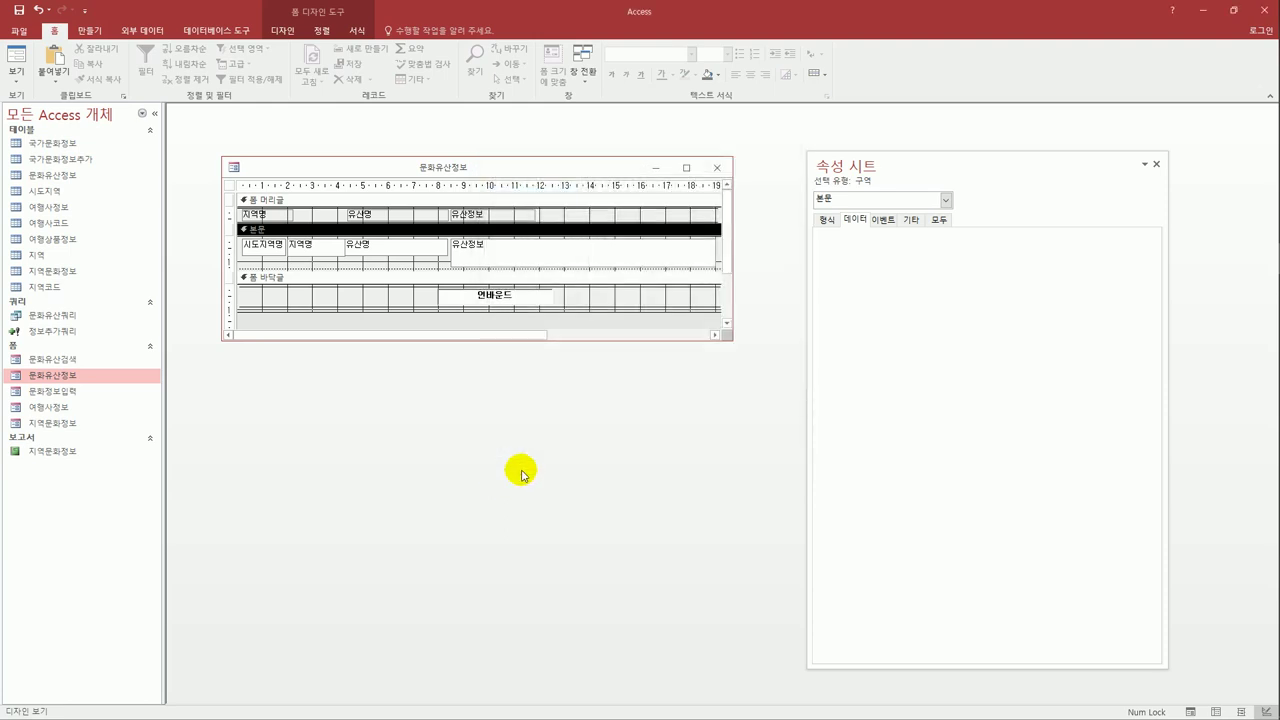
Step: Set the control source of the Txt등록자료수 text box in the form footer to ="등록자료 " & Count(*) & "건"
{"action": "left_click", "coordinate": [535, 305]}
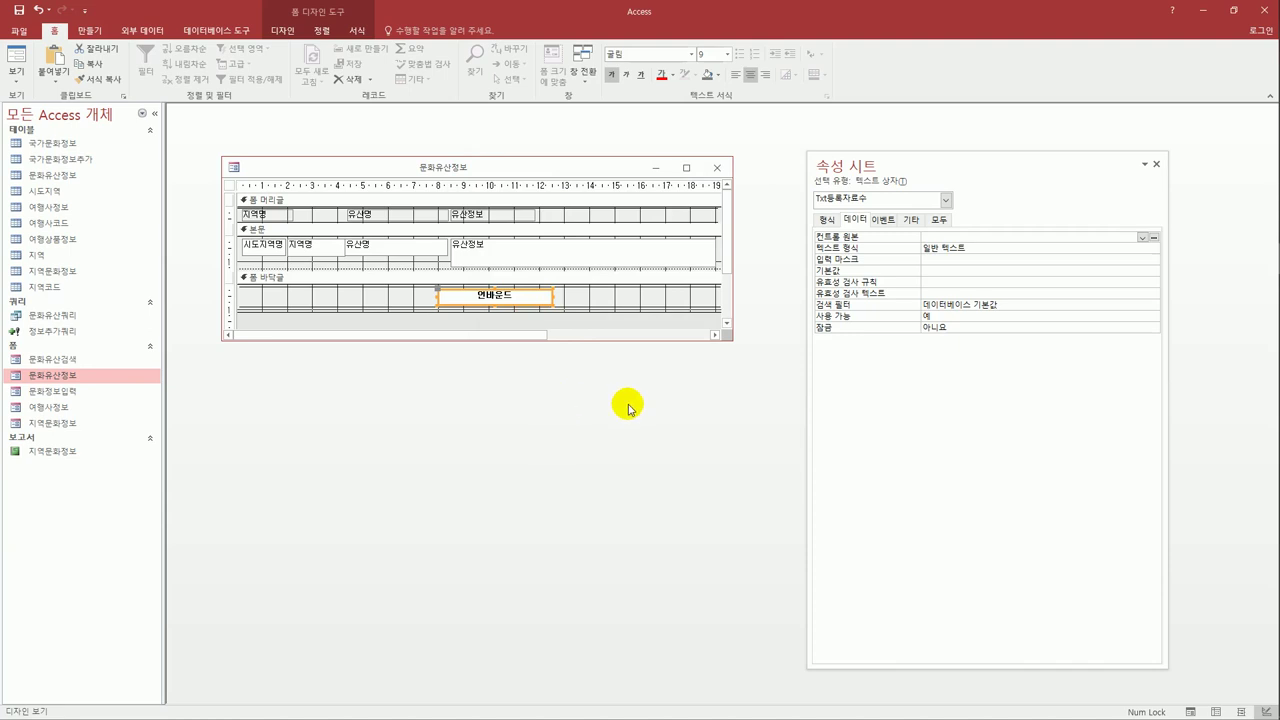
{"action": "left_click_drag", "start_coordinate": [903, 168], "coordinate": [696, 210]}
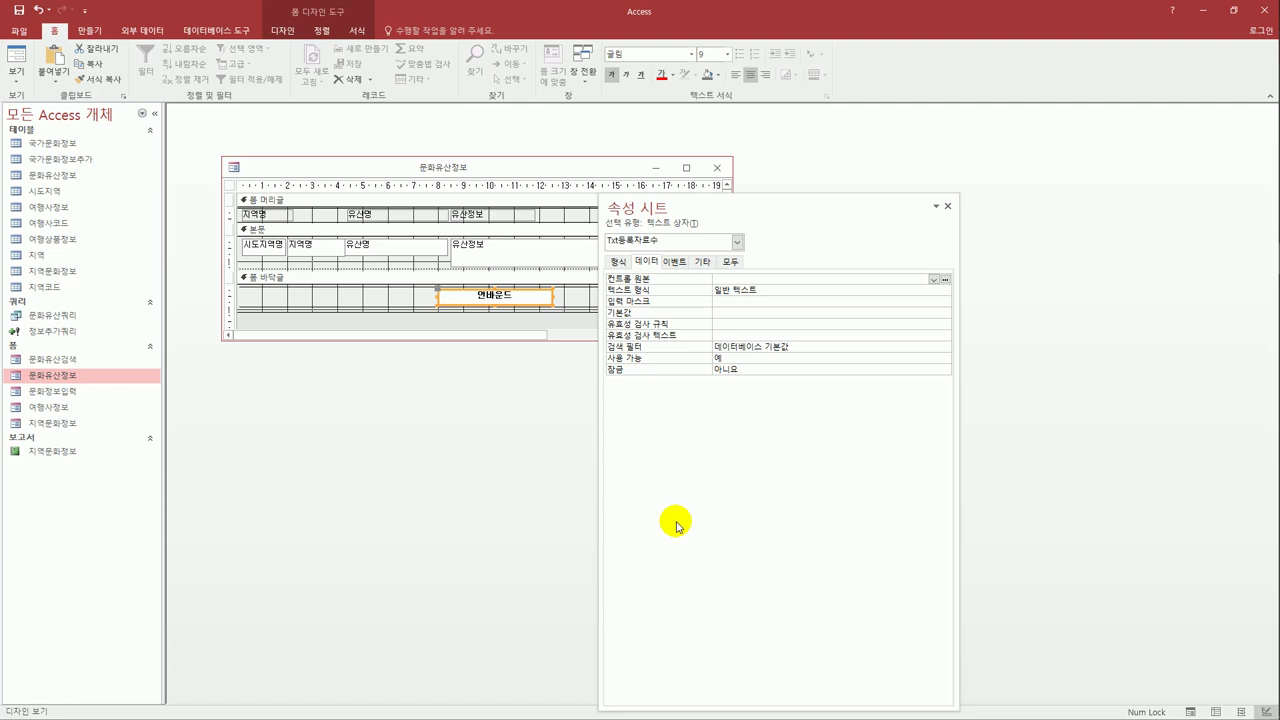
{"action": "left_click", "coordinate": [728, 281]}
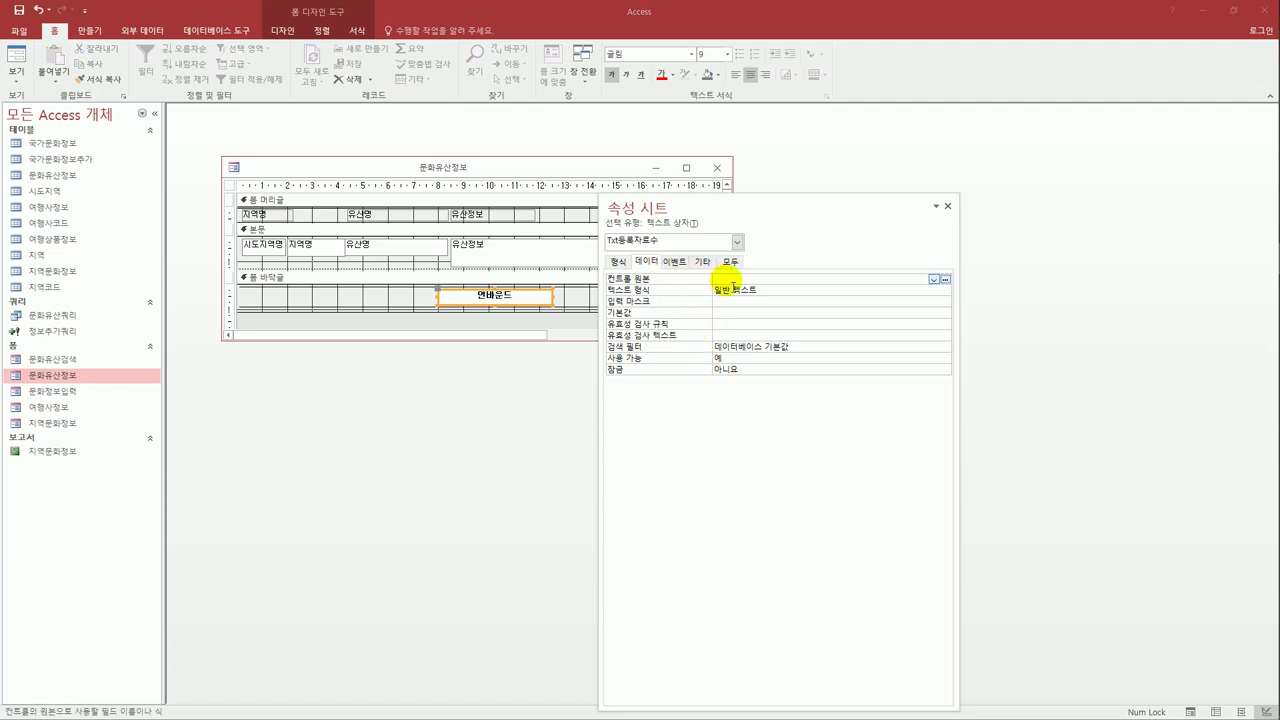
{"action": "type", "text": "="}
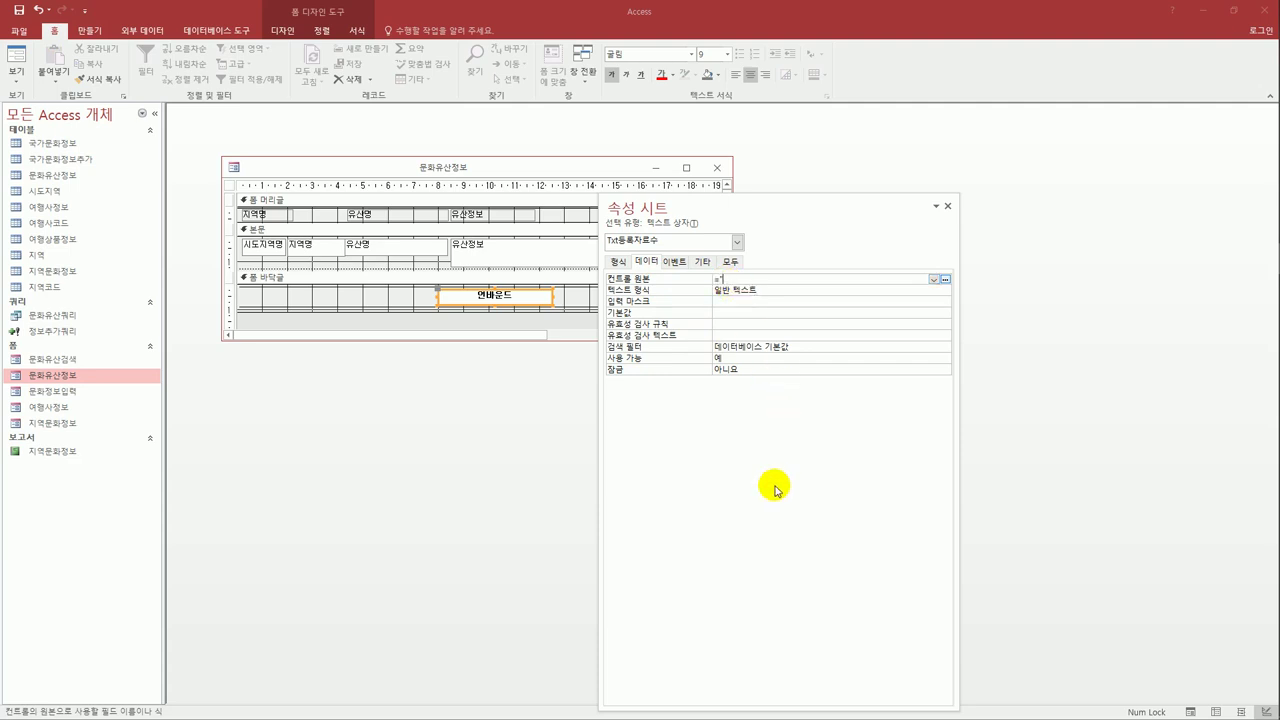
{"action": "type", "text": "ㅌ\"등록자료 \" & count(*"}
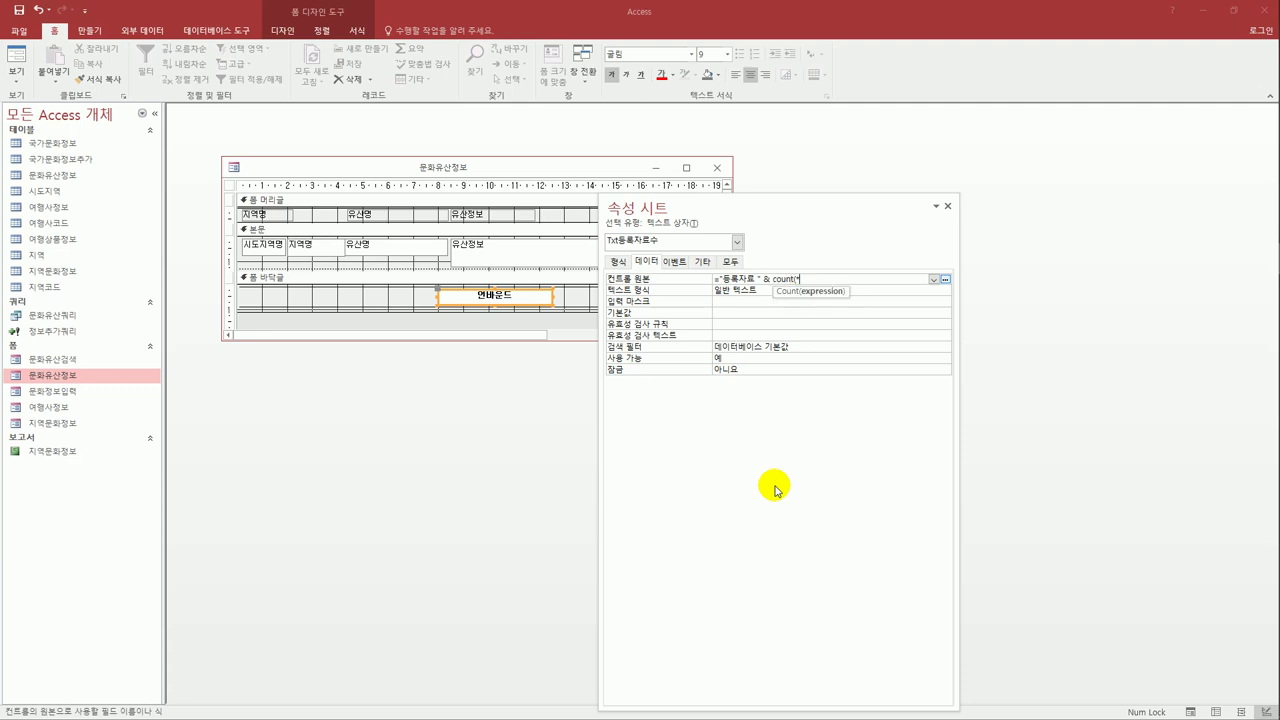
{"action": "type", "text": ") &"}
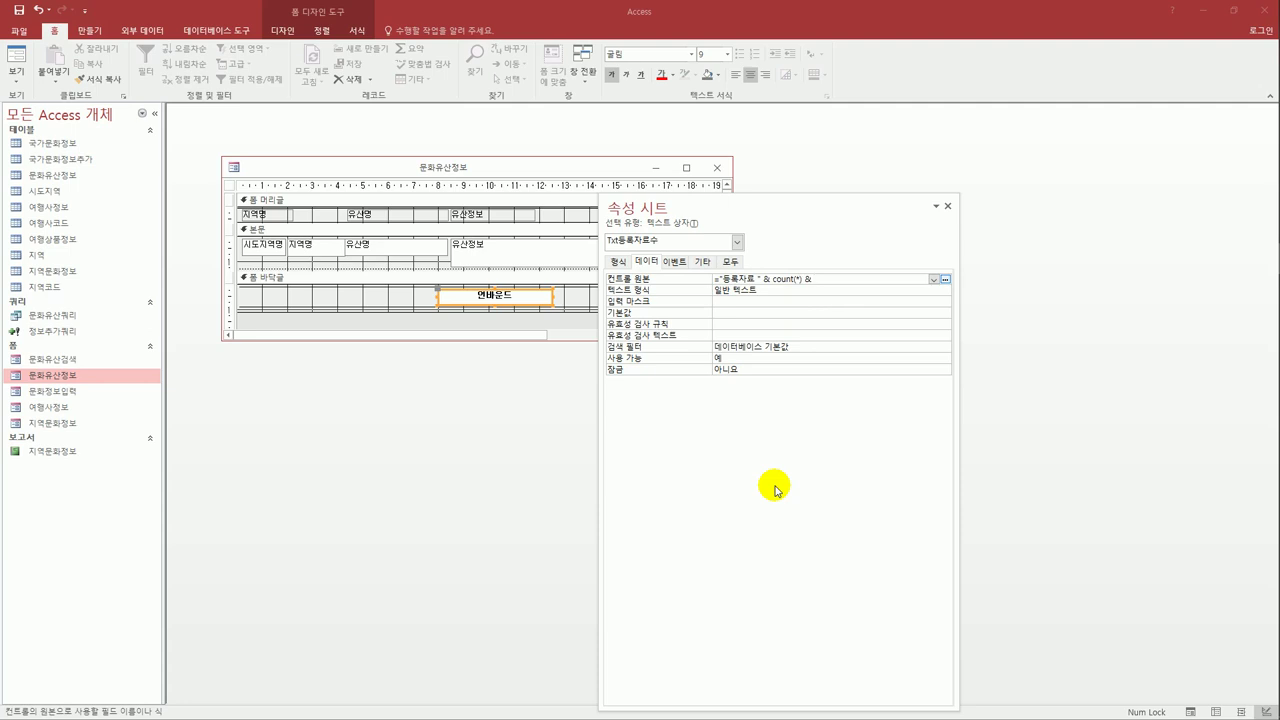
{"action": "type", "text": " \"건\""}
Step: Save the 문화유산정보 form and close it after checking it in form view
{"action": "left_click", "coordinate": [18, 11]}
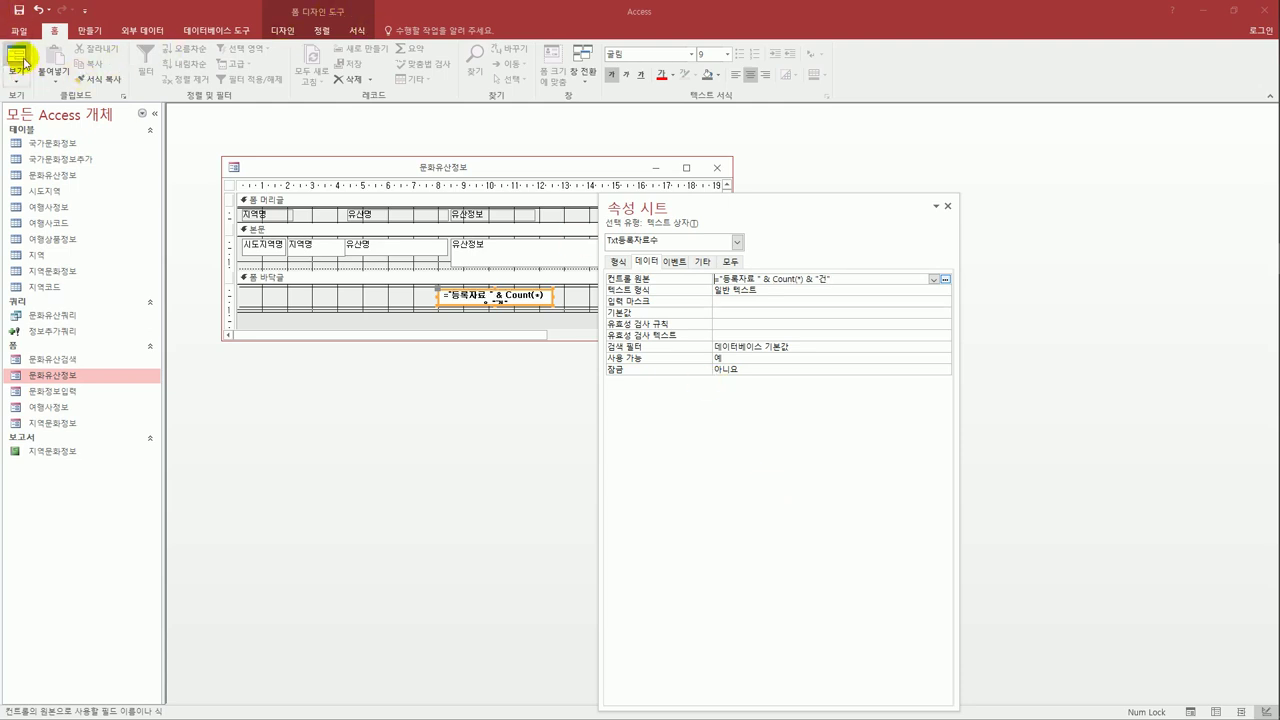
{"action": "left_click", "coordinate": [16, 60]}
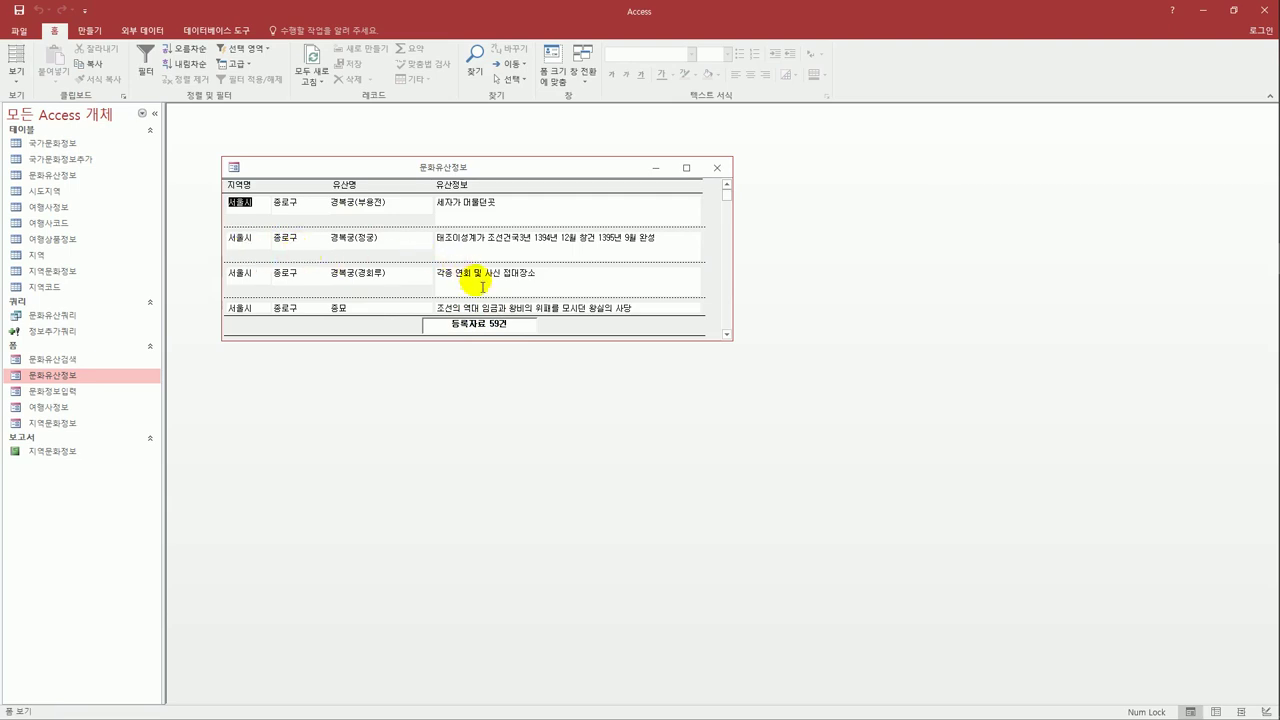
{"action": "left_click", "coordinate": [731, 175]}
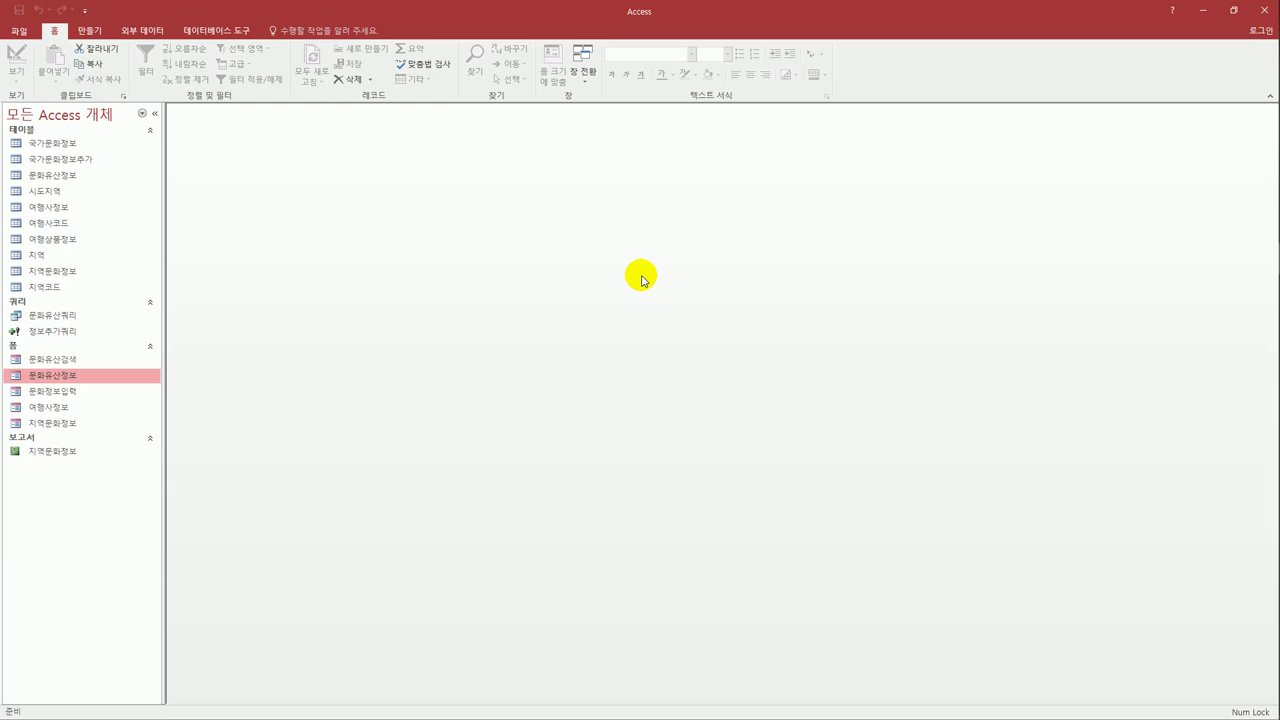
Step: Open the 문화유산검색 form in design view with the property sheet moved clear of its buttons
{"action": "left_click", "coordinate": [88, 362]}
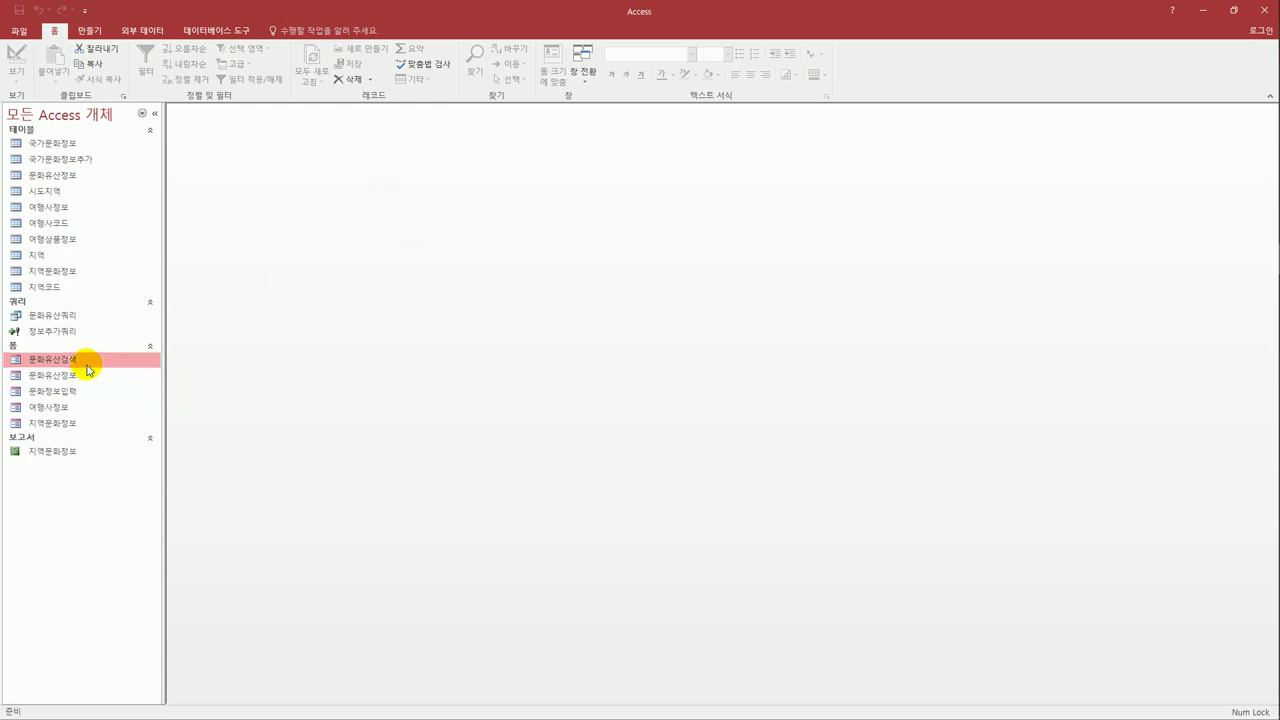
{"action": "right_click", "coordinate": [71, 361]}
{"action": "left_click", "coordinate": [135, 404]}
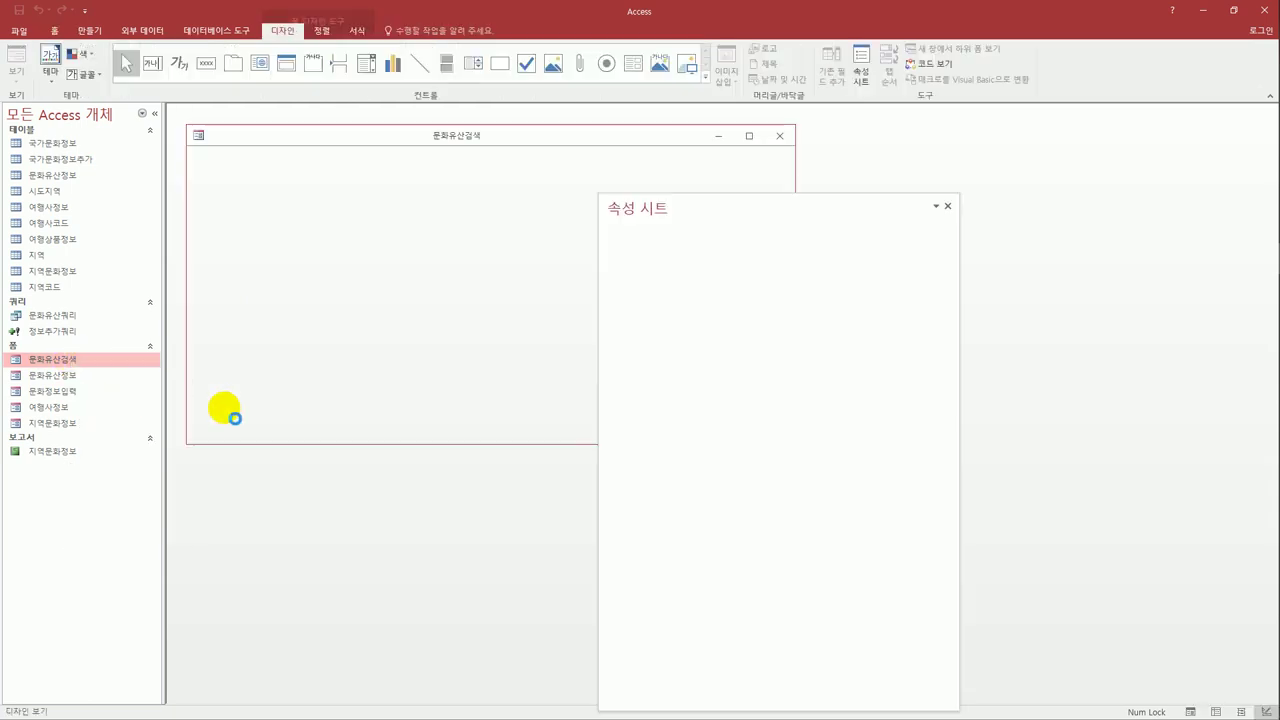
{"action": "left_click_drag", "start_coordinate": [824, 218], "coordinate": [866, 307]}
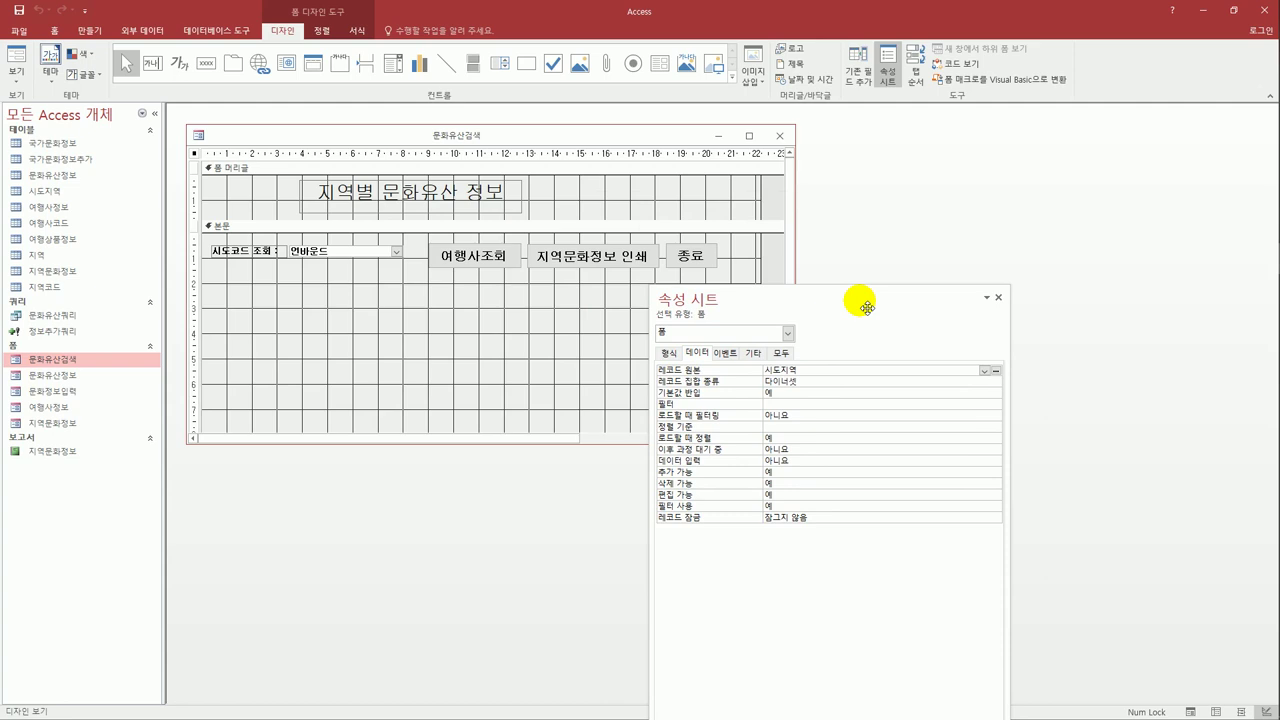
Step: Assign an event procedure (이벤트 프로시저) to the Cmd종료 button's On Click event and open its code
{"action": "left_click", "coordinate": [700, 256]}
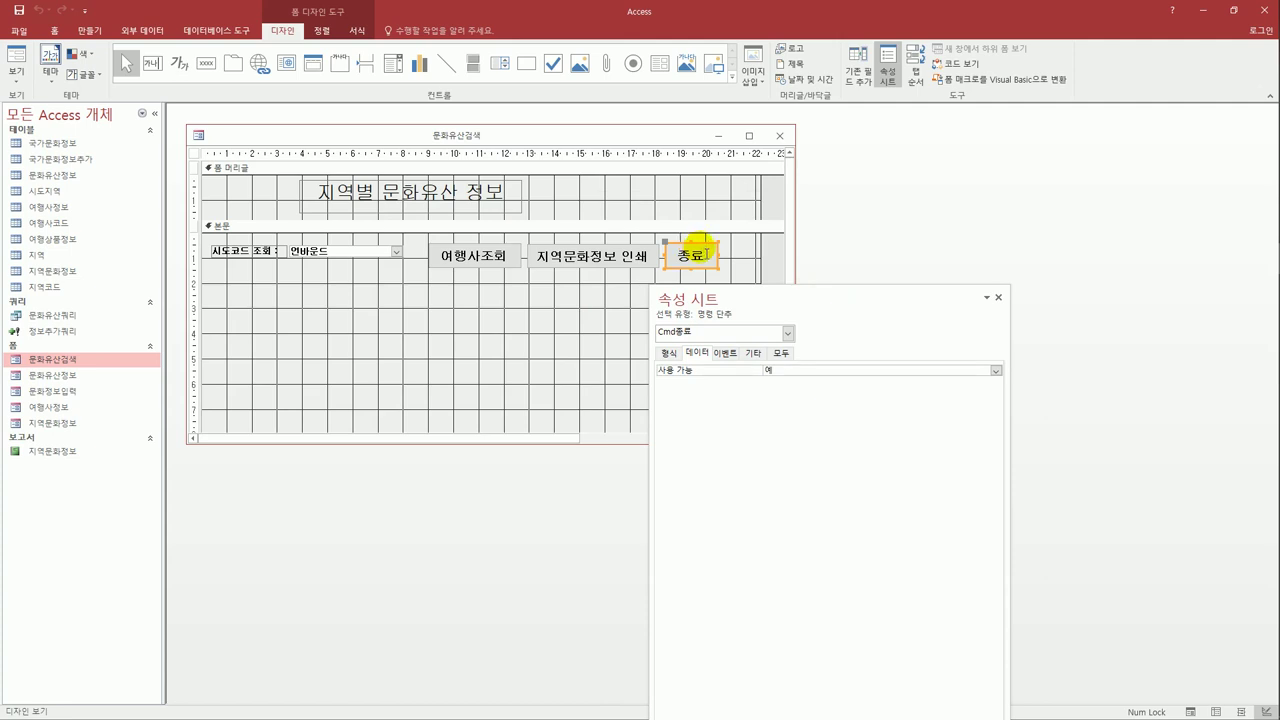
{"action": "left_click", "coordinate": [727, 358]}
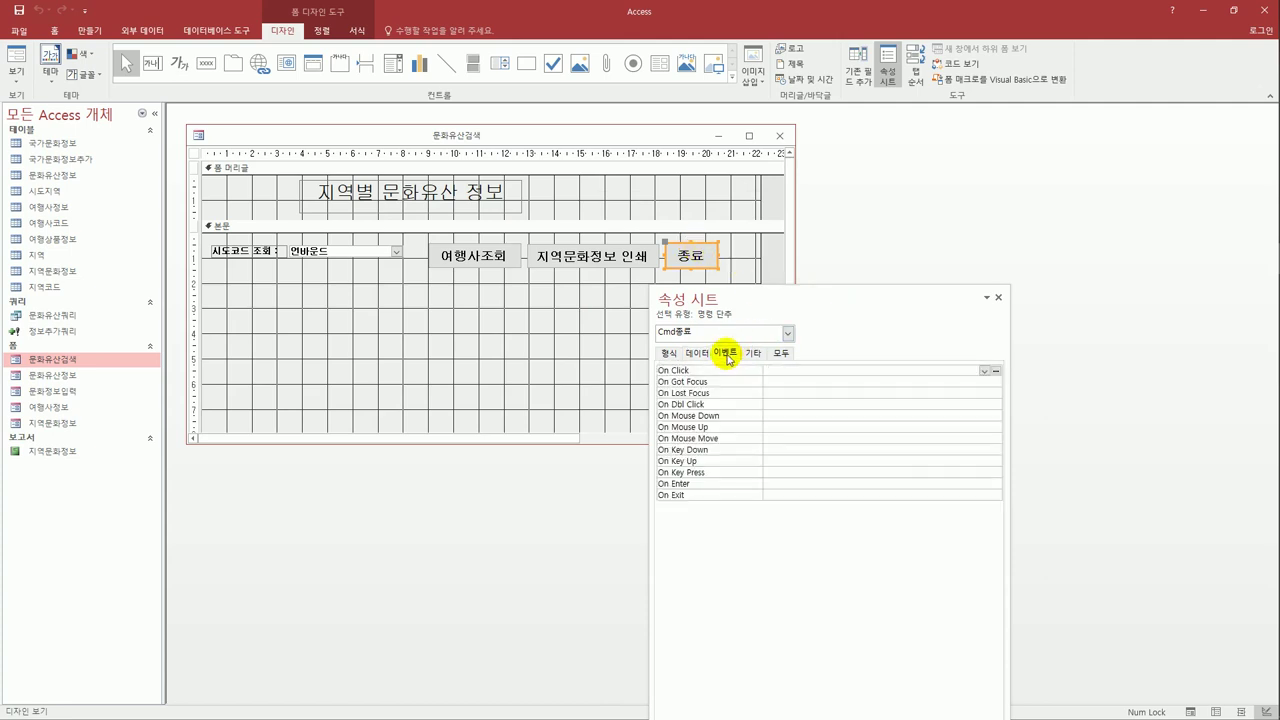
{"action": "left_click", "coordinate": [984, 371]}
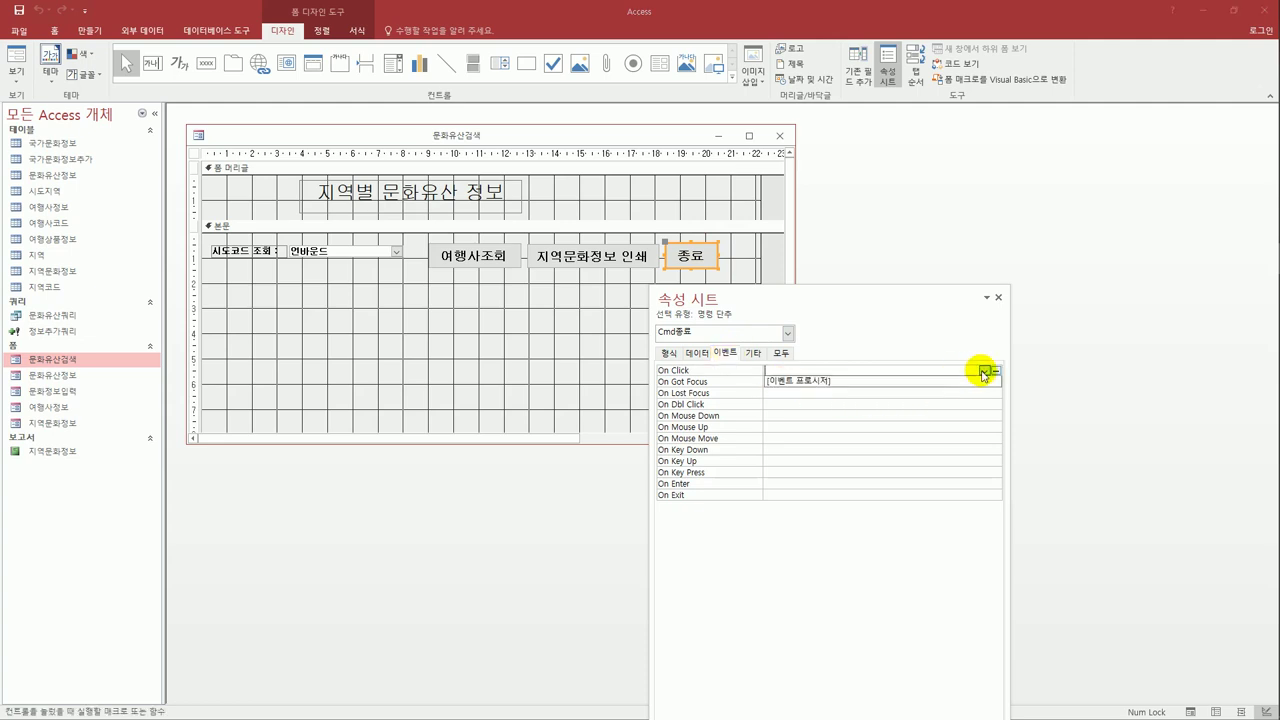
{"action": "left_click", "coordinate": [946, 384]}
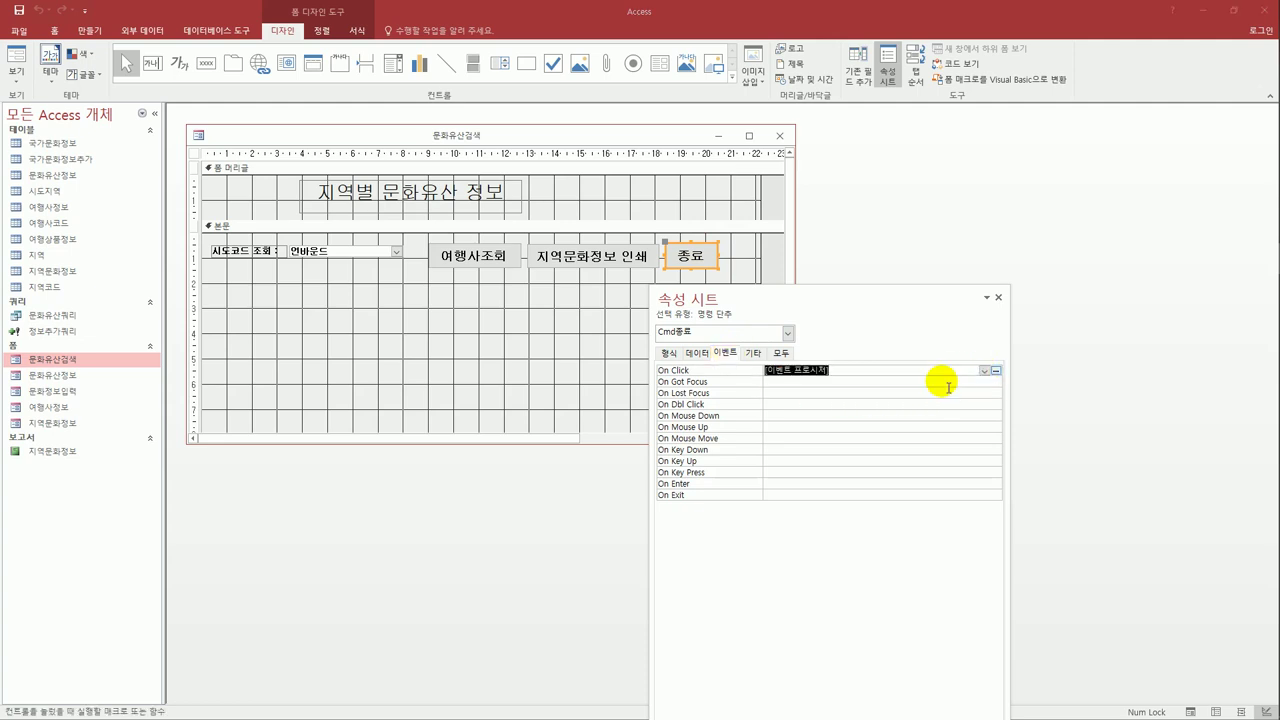
{"action": "left_click", "coordinate": [996, 370]}
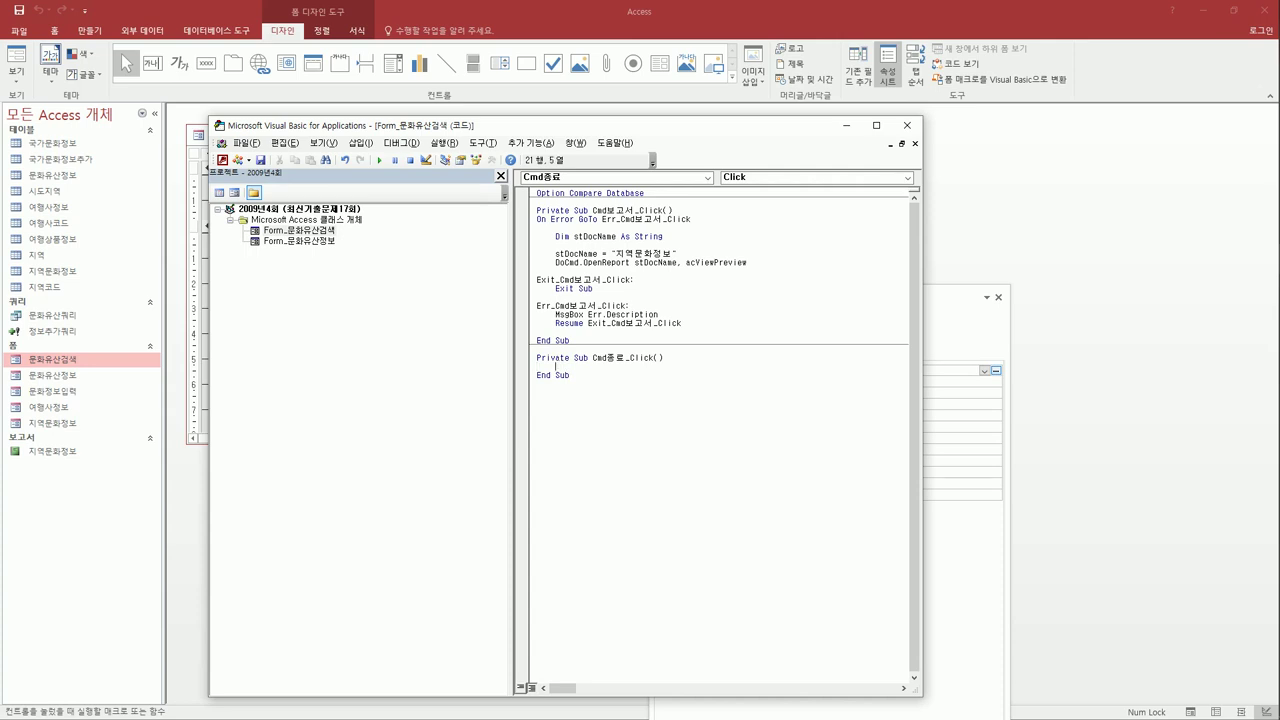
Step: In Cmd종료_Click, assign variable a the result of MsgBox("시간을 확인하고 종료하겠습니까?", vbYesNo)
{"action": "type", "text": "=msb"}
{"action": "key", "text": "BackSpace"}
{"action": "type", "text": "gbox("}
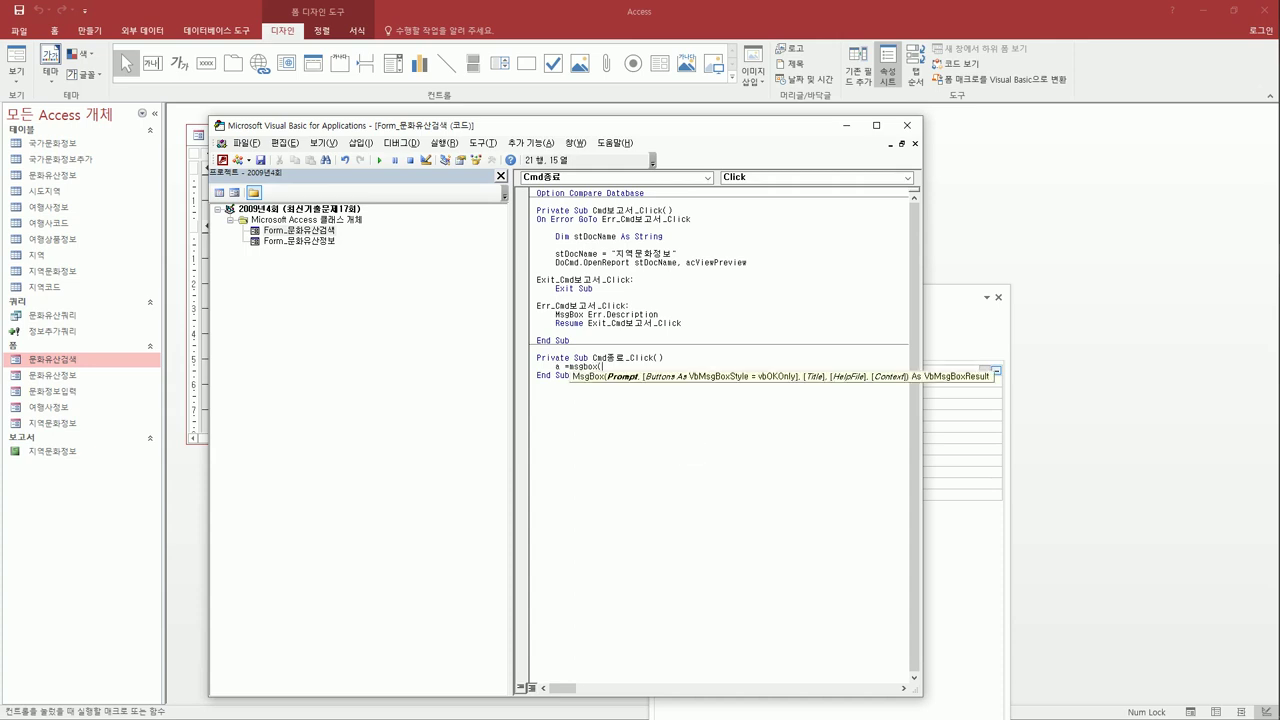
{"action": "type", "text": "\""}
{"action": "type", "text": "시간을 "}
{"action": "type", "text": "확인"}
{"action": "type", "text": "하고 종료하겠ㅅ"}
{"action": "type", "text": "습니다"}
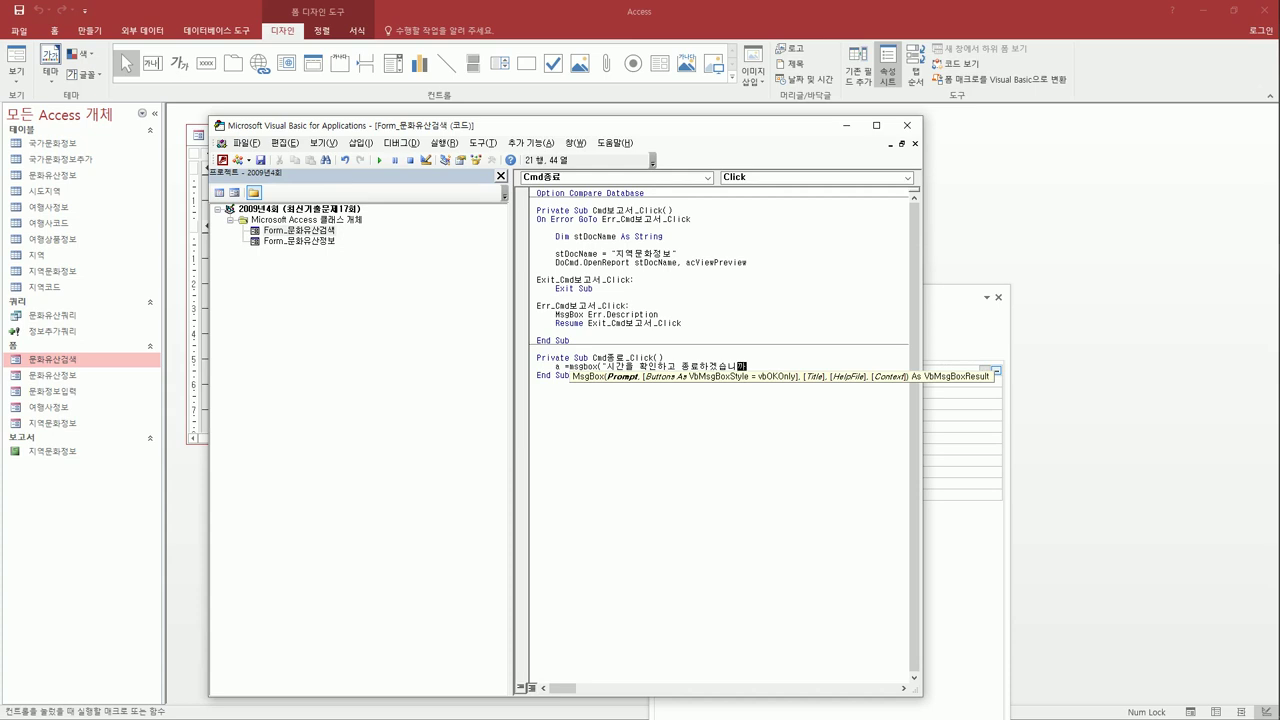
{"action": "type", "text": "?\",vby"}
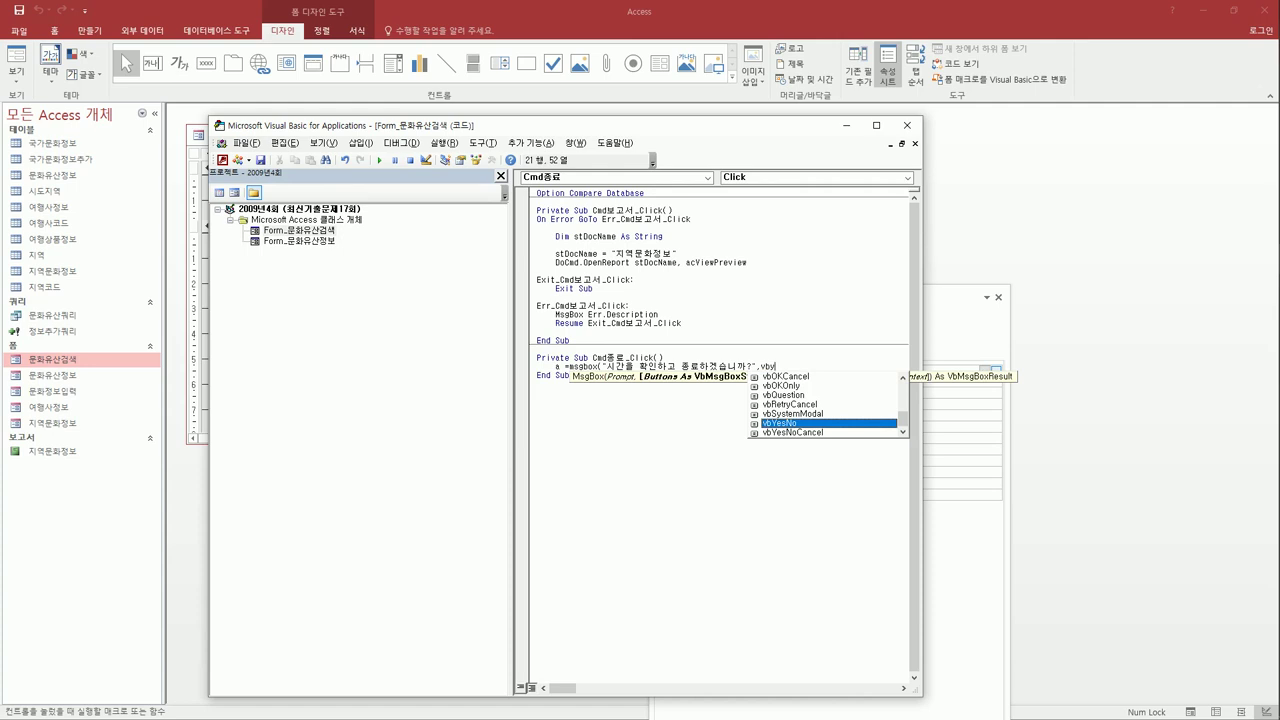
{"action": "key", "text": "Tab"}
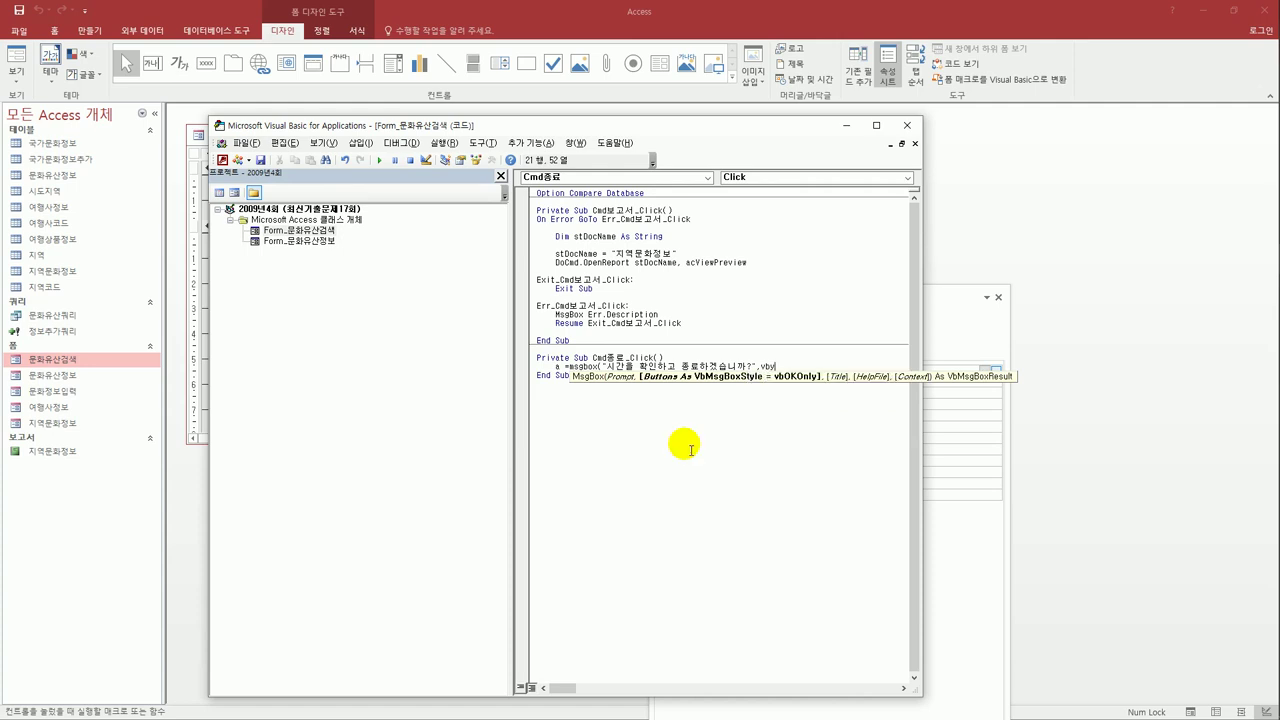
{"action": "type", "text": ")"}
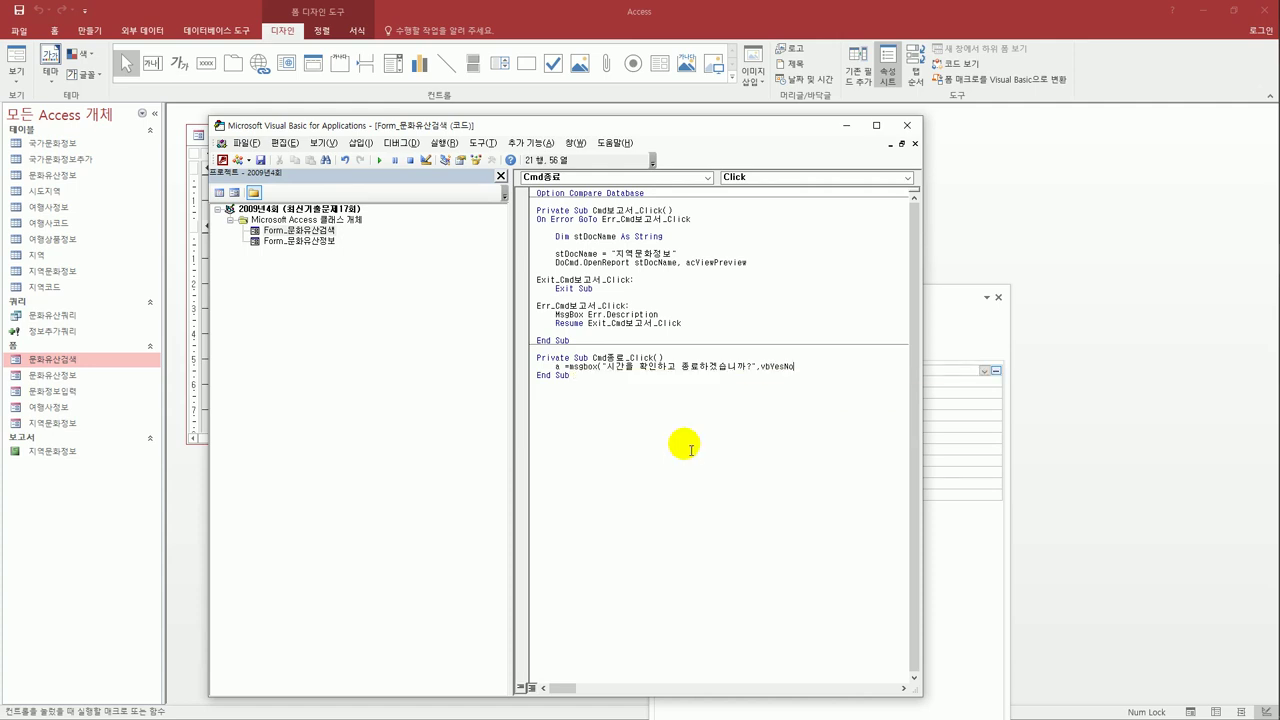
{"action": "key", "text": "Return"}
{"action": "key", "text": "Return"}
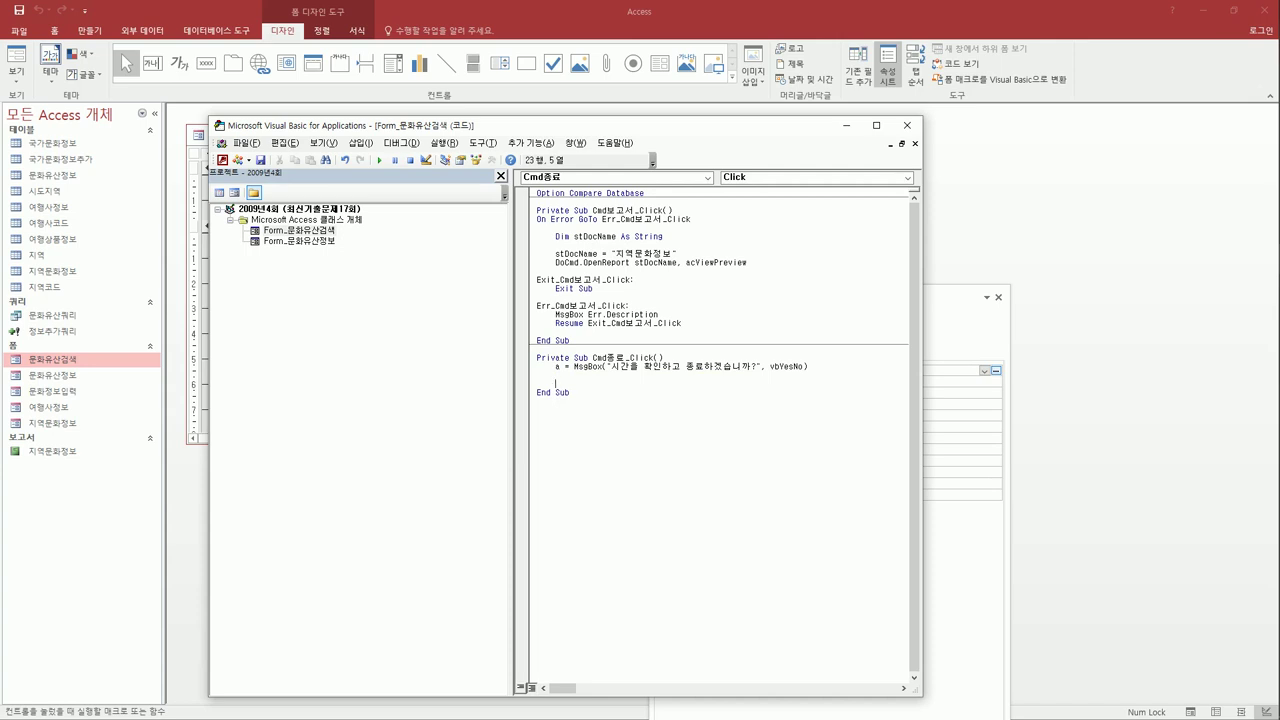
Step: Add an If a = vbYes Then condition that assigns b a message box showing time with the vbOKOnly option
{"action": "type", "text": "if a= vbyes Then"}
{"action": "key", "text": "Return"}
{"action": "type", "text": "b="}
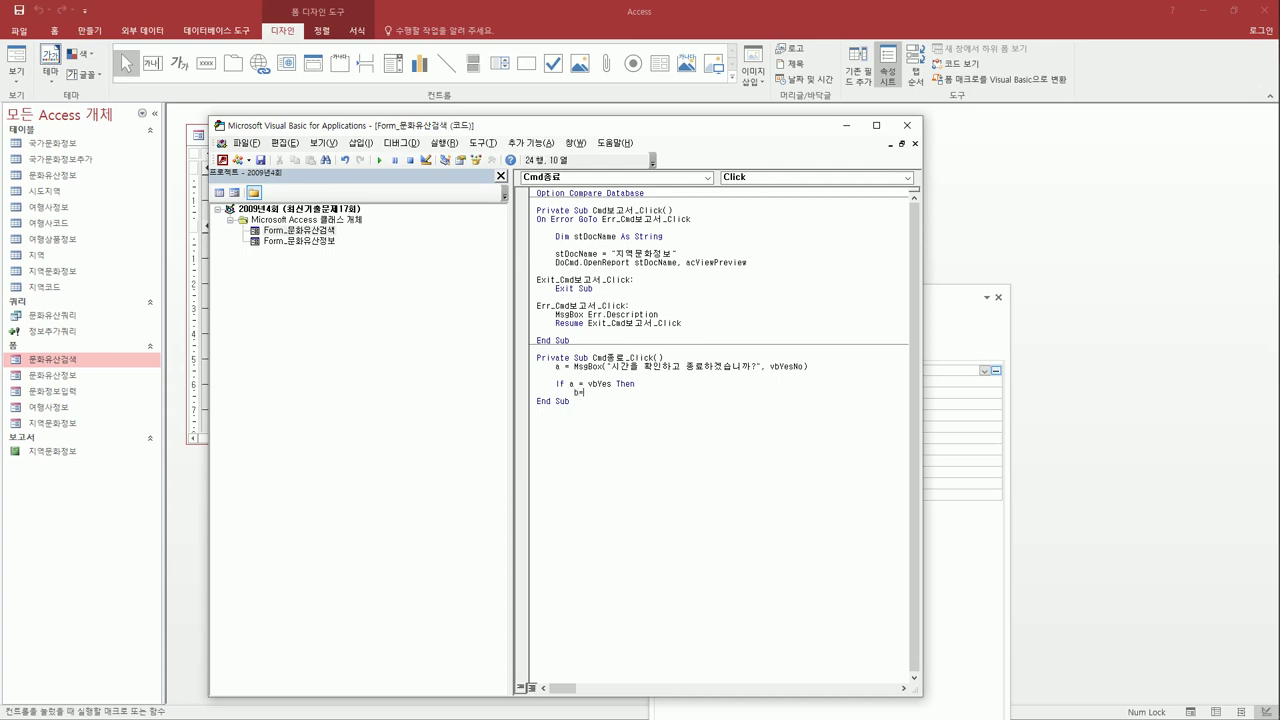
{"action": "type", "text": "sgbox("}
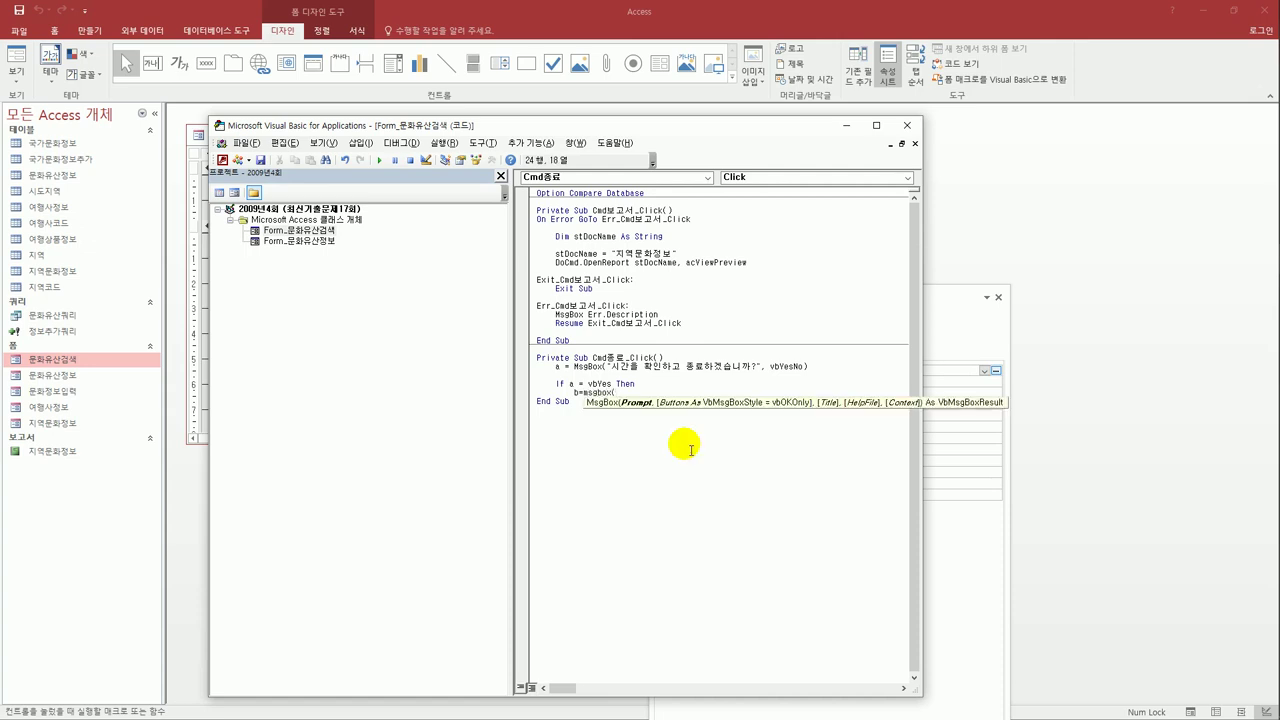
{"action": "type", "text": "time,"}
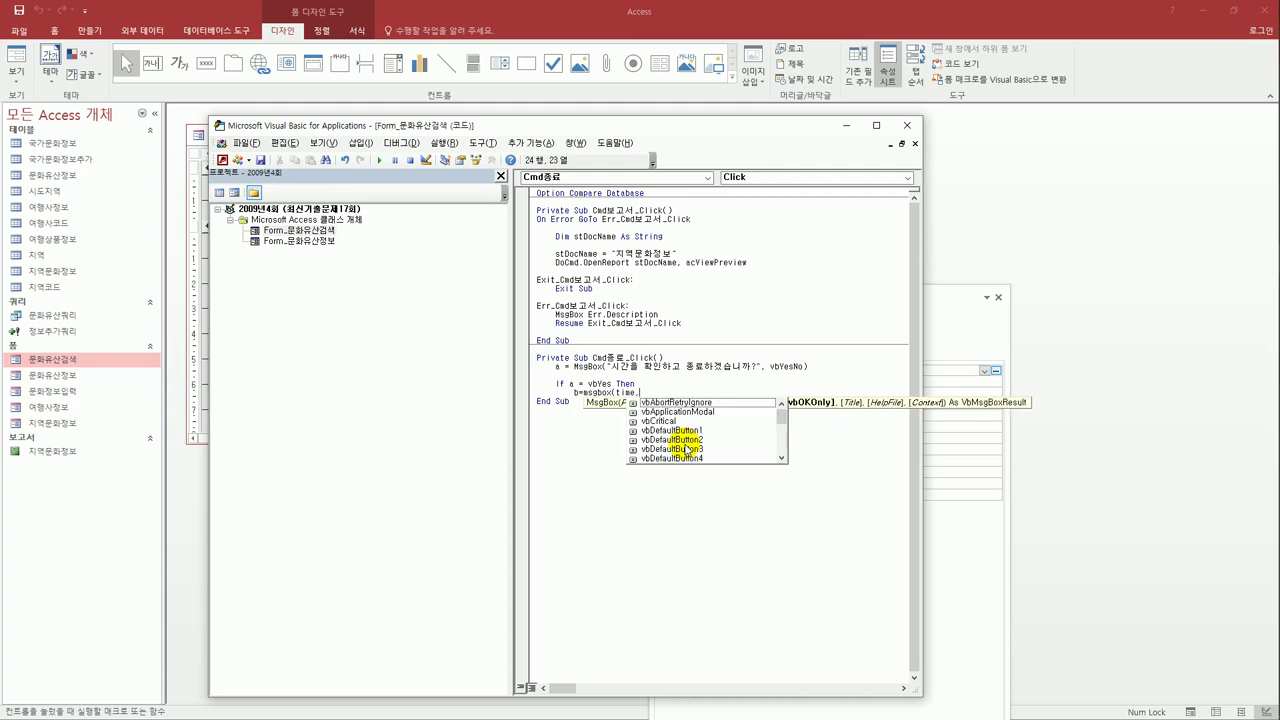
{"action": "type", "text": "vbok"}
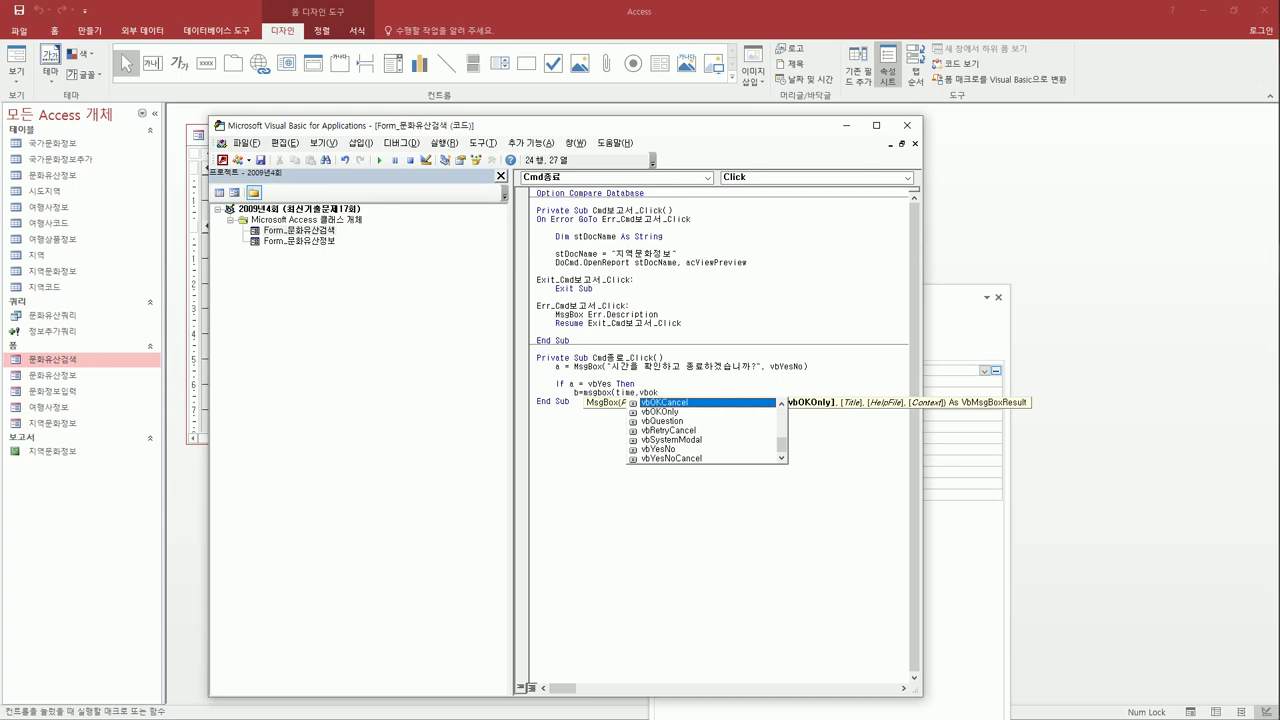
{"action": "key", "text": "Down"}
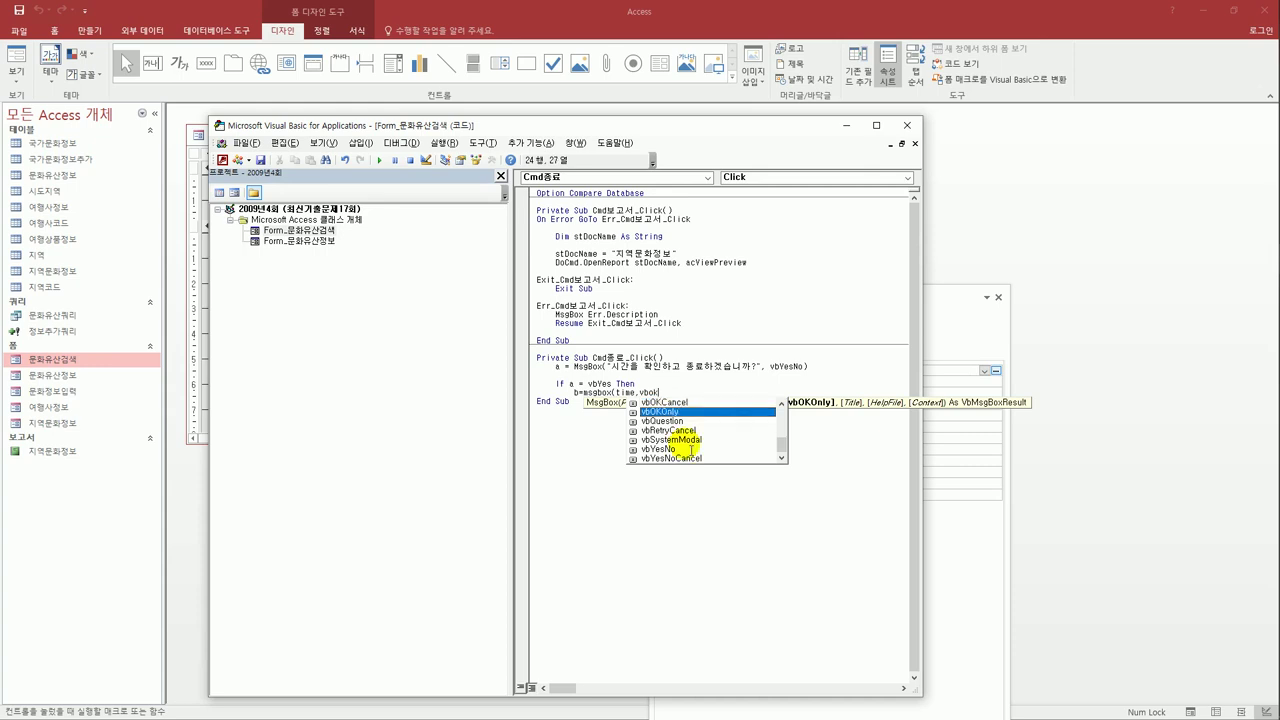